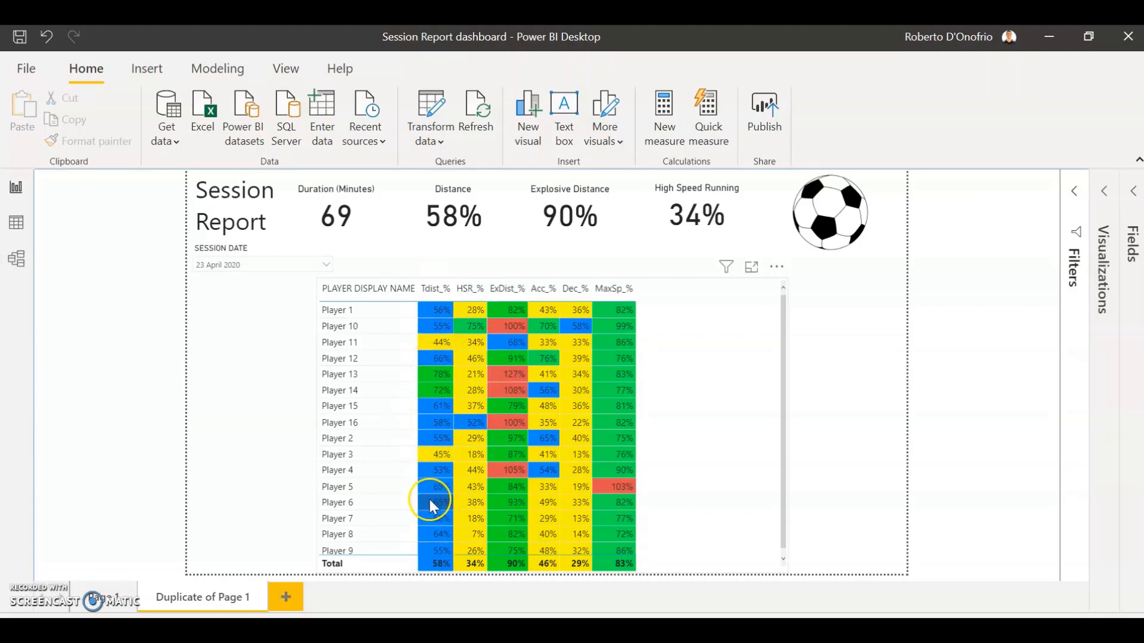
# Filter the finished session report by date, first to 20 April 2020 and then to 17 April 2020
pyautogui.scroll(-1, 434, 500)
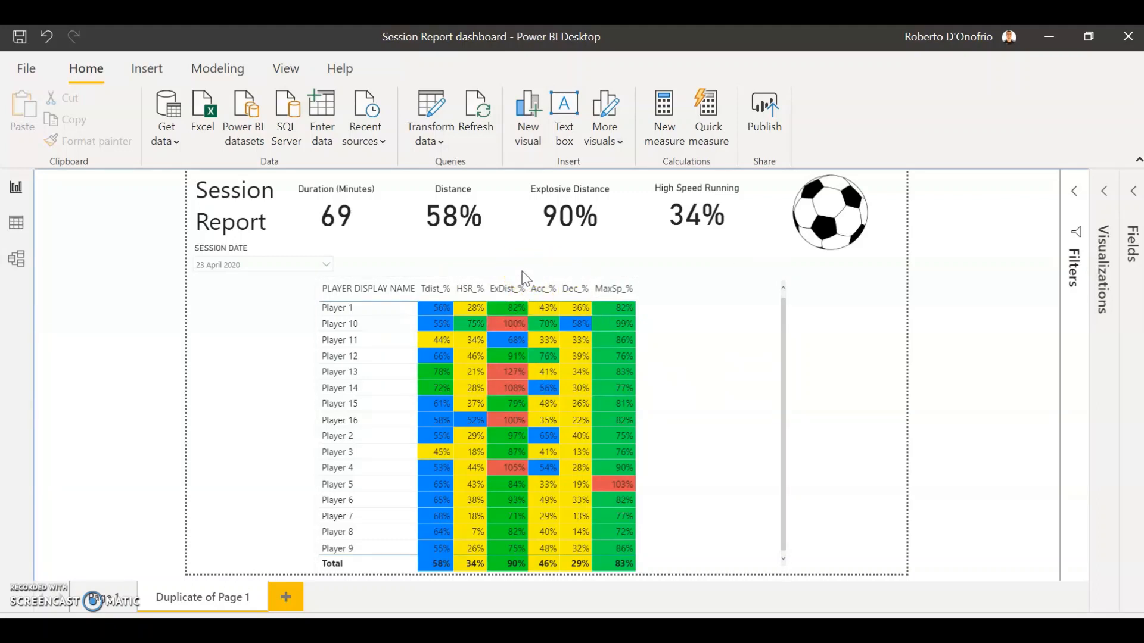
pyautogui.click(256, 265)
pyautogui.scroll(-15, 266, 352)
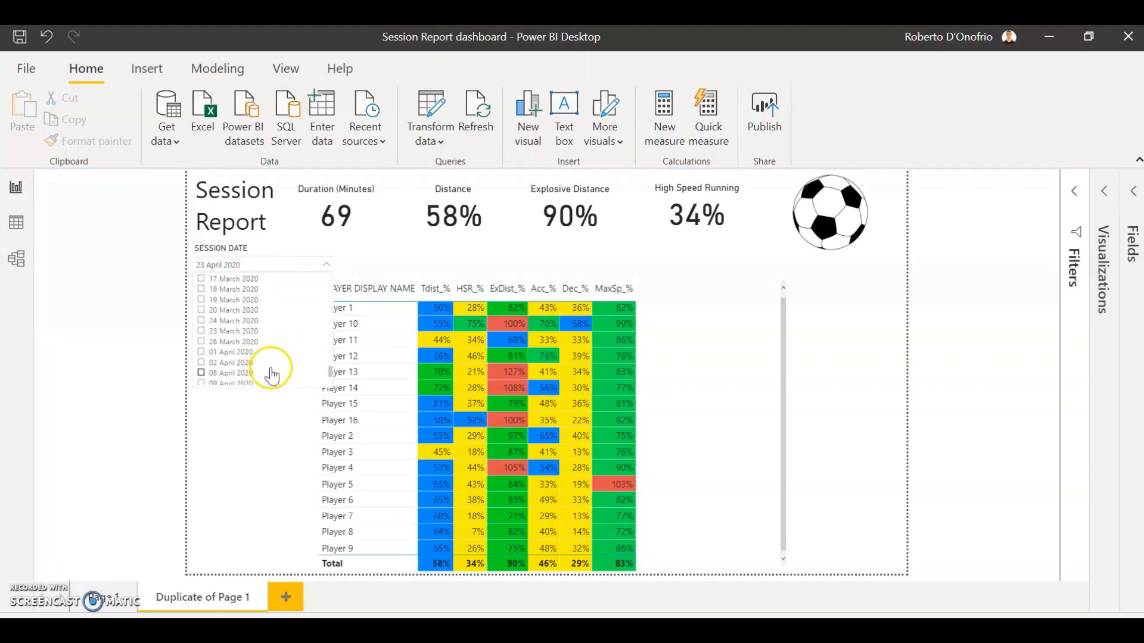
pyautogui.click(254, 347)
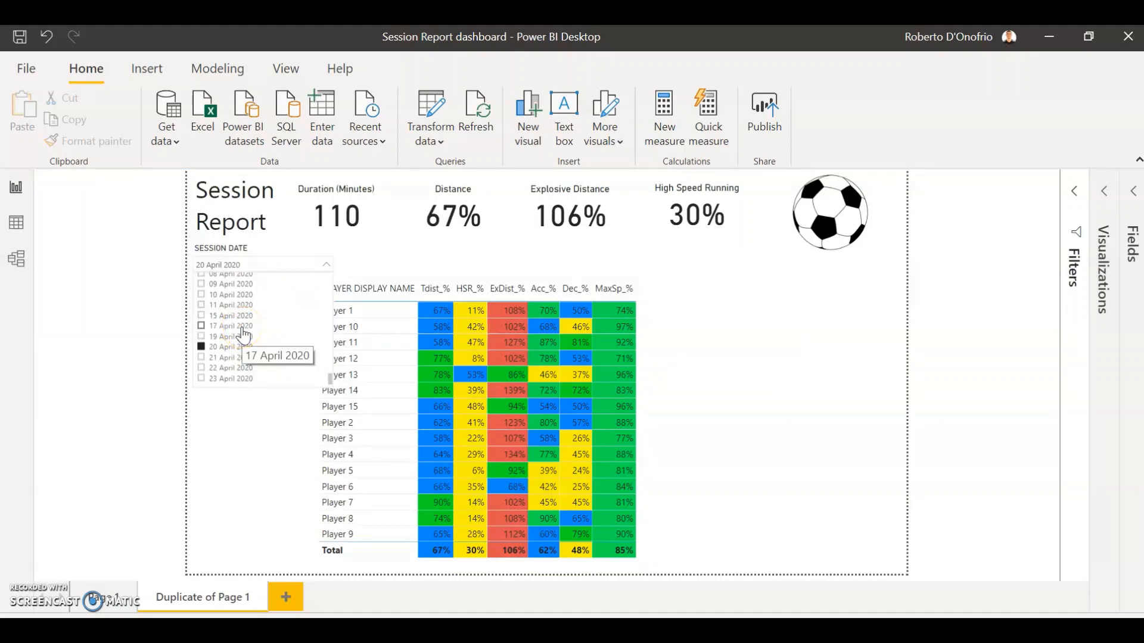
pyautogui.click(243, 329)
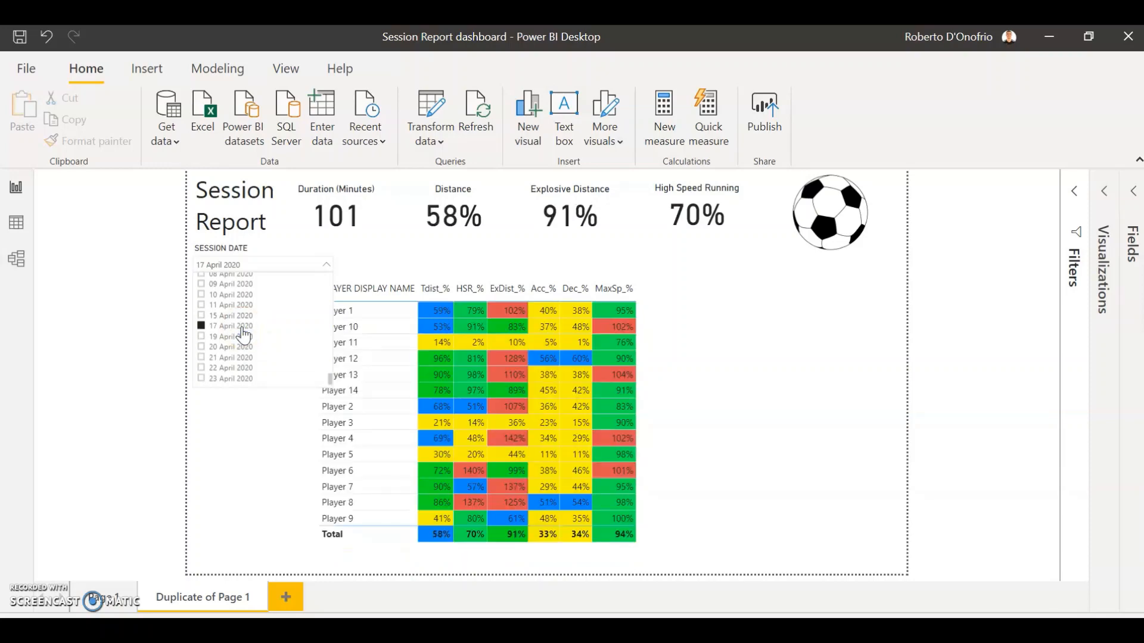
pyautogui.click(259, 474)
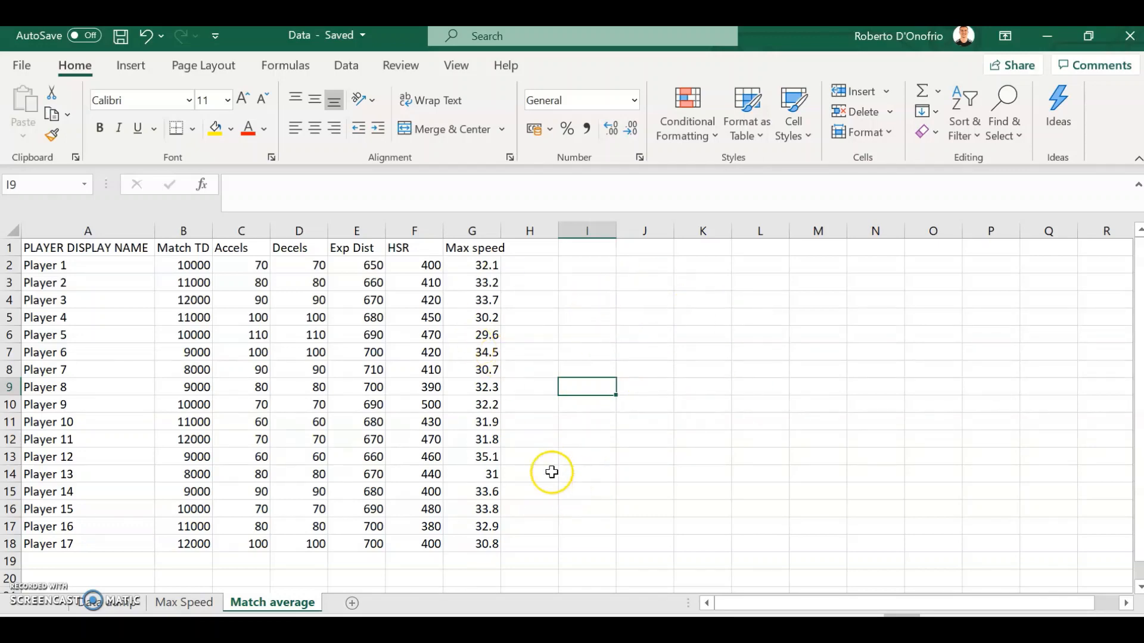
# Examine the metric headers, player names and per-player values on the workbook's Match average sheet
pyautogui.moveTo(181, 247); pyautogui.dragTo(461, 247)
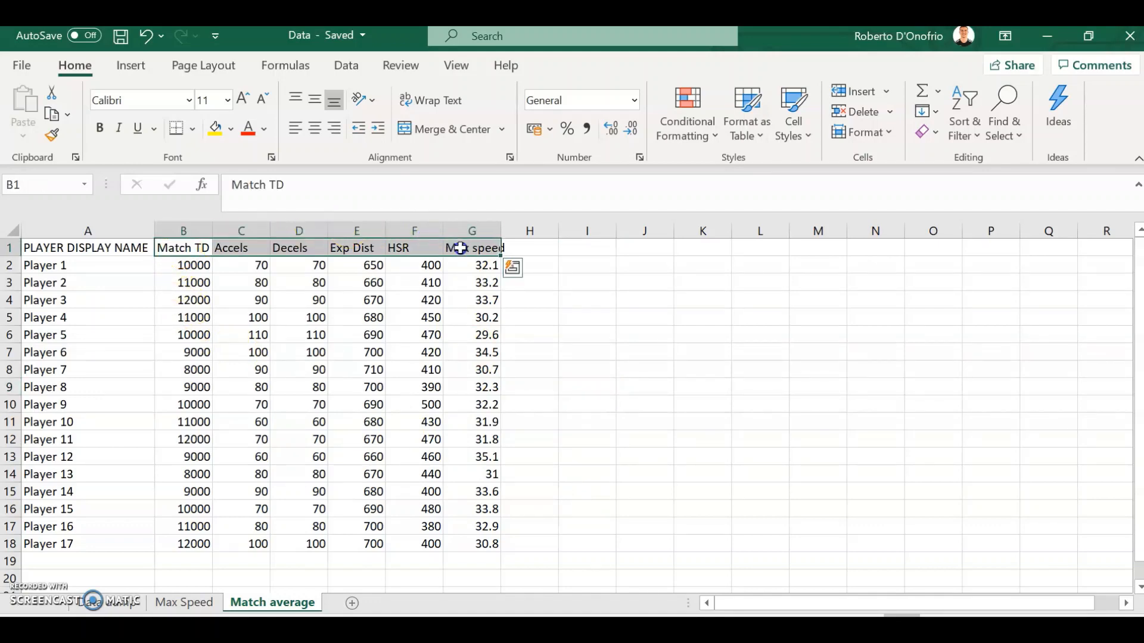
pyautogui.click(554, 246)
pyautogui.moveTo(187, 244); pyautogui.dragTo(494, 247)
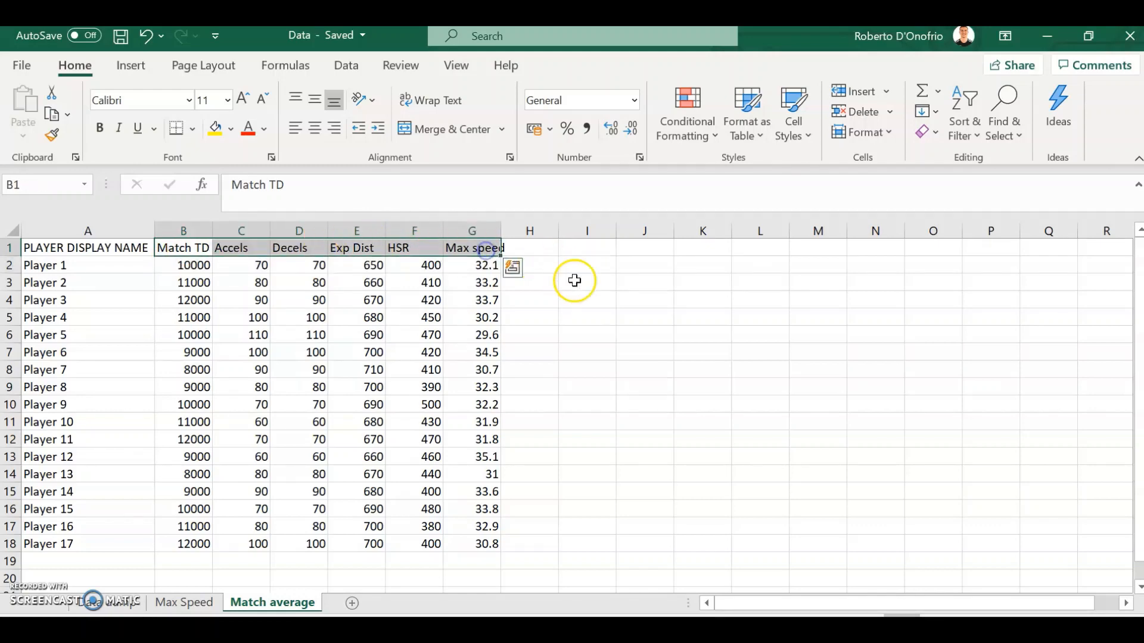
pyautogui.click(601, 403)
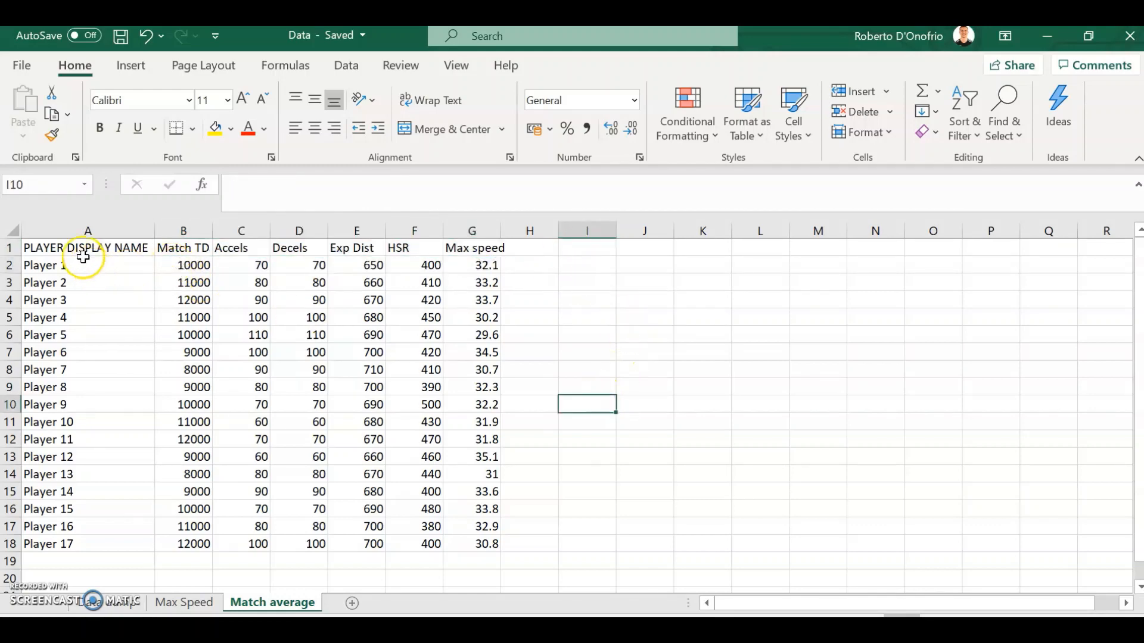
pyautogui.moveTo(84, 249); pyautogui.dragTo(71, 530)
pyautogui.moveTo(197, 266); pyautogui.dragTo(468, 544)
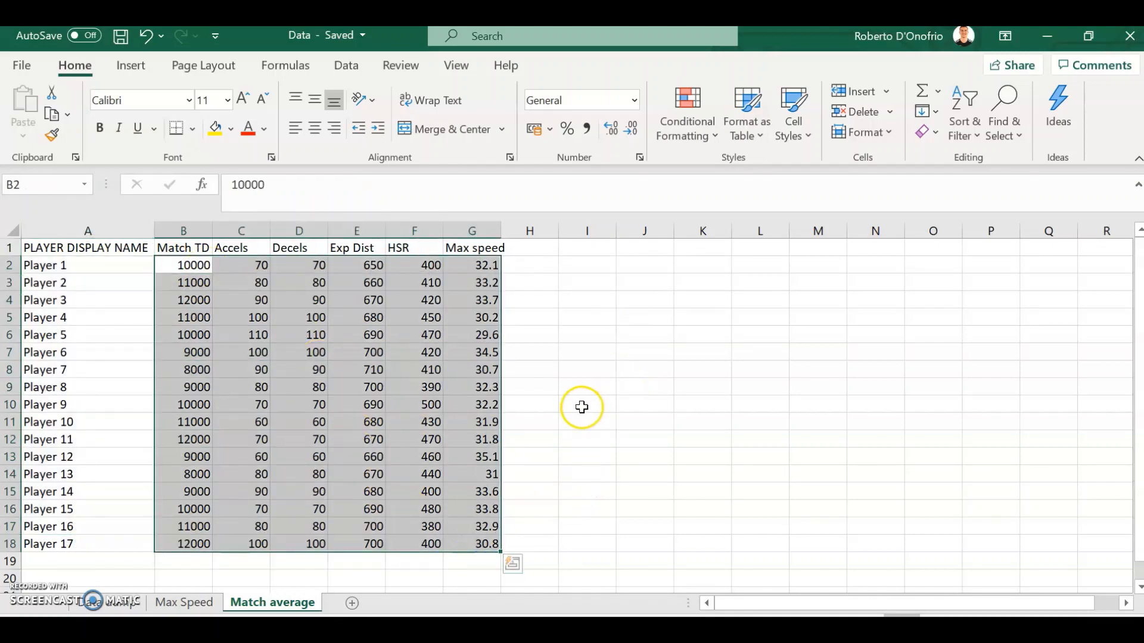
pyautogui.click(583, 406)
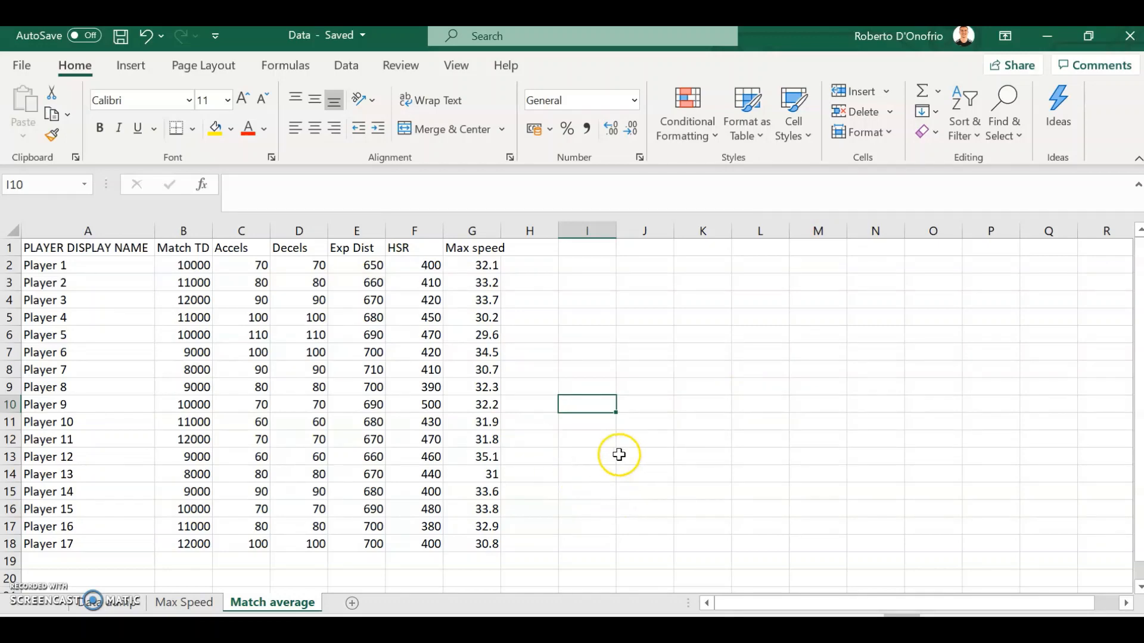
pyautogui.click(590, 440)
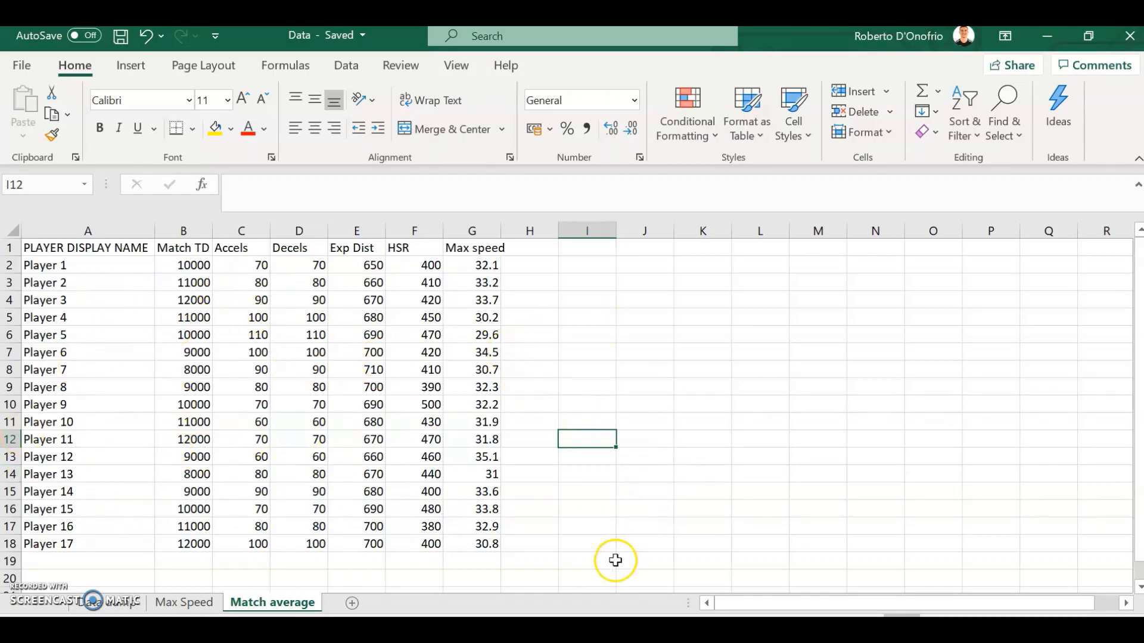
# Switch to Power BI Desktop and load the Match average sheet from the Data Excel workbook in the POWERBI DATA folder
pyautogui.hotkey('alt', 'Tab')
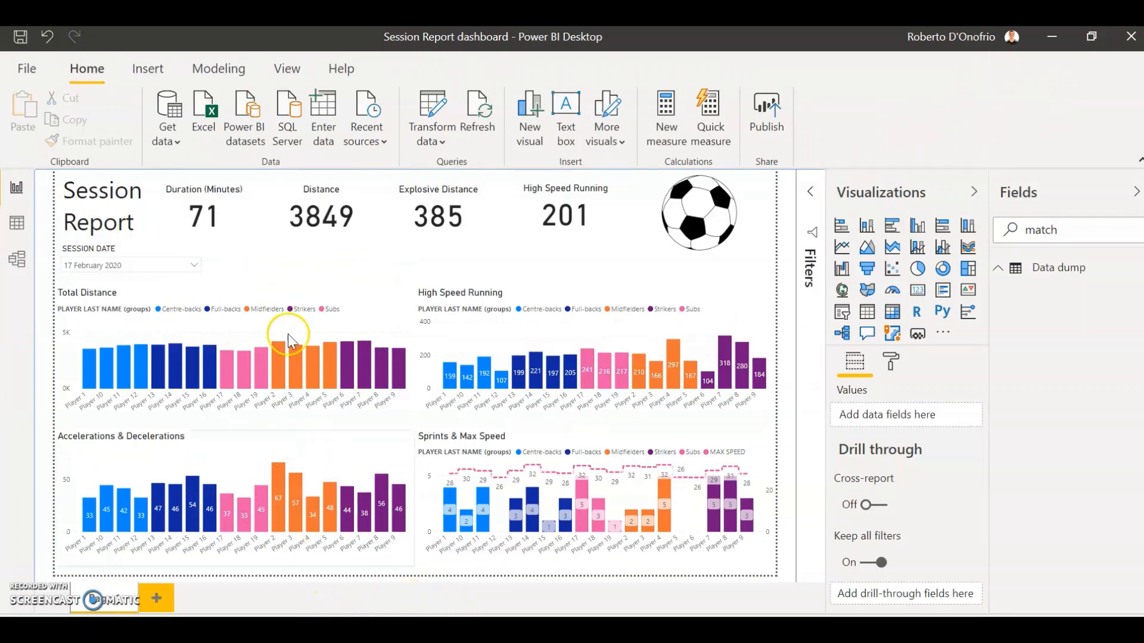
pyautogui.click(167, 141)
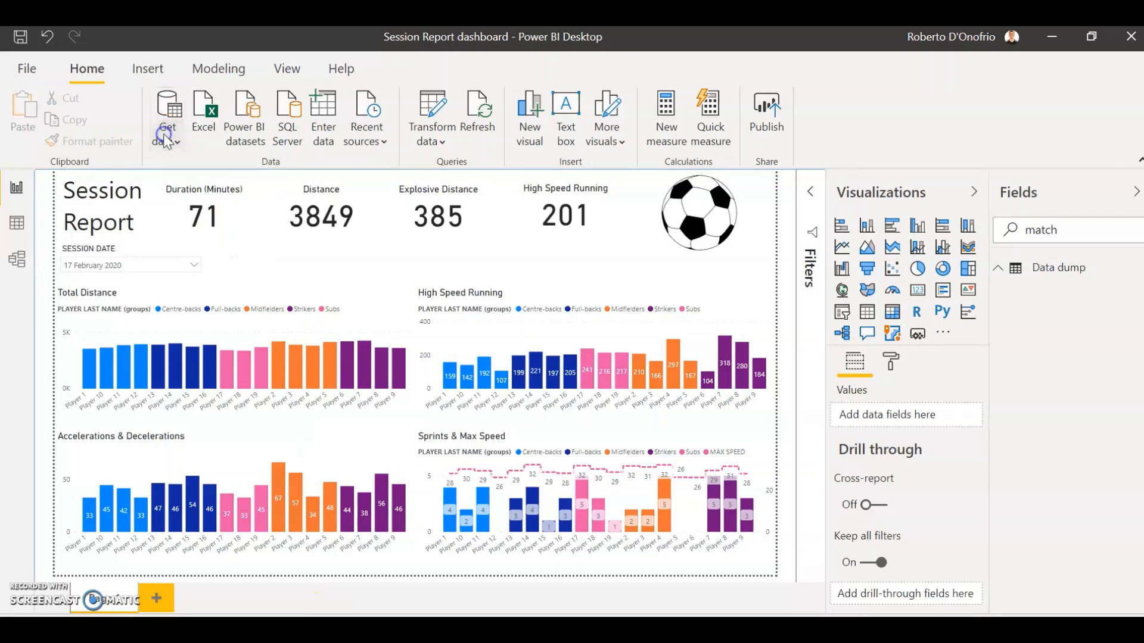
pyautogui.click(201, 198)
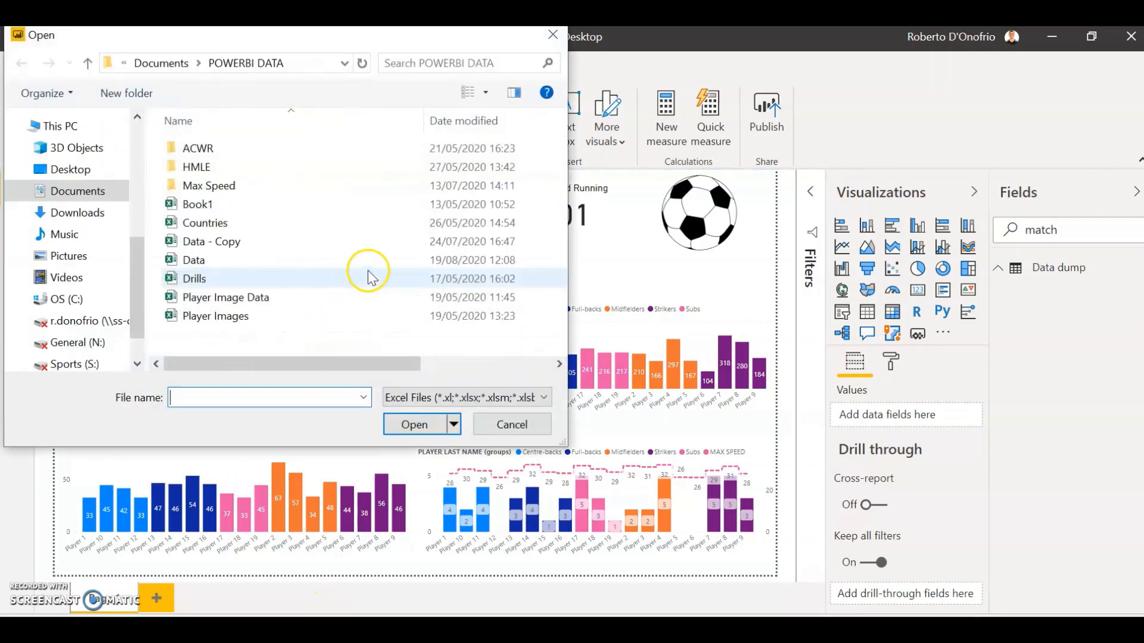
pyautogui.doubleClick(221, 257)
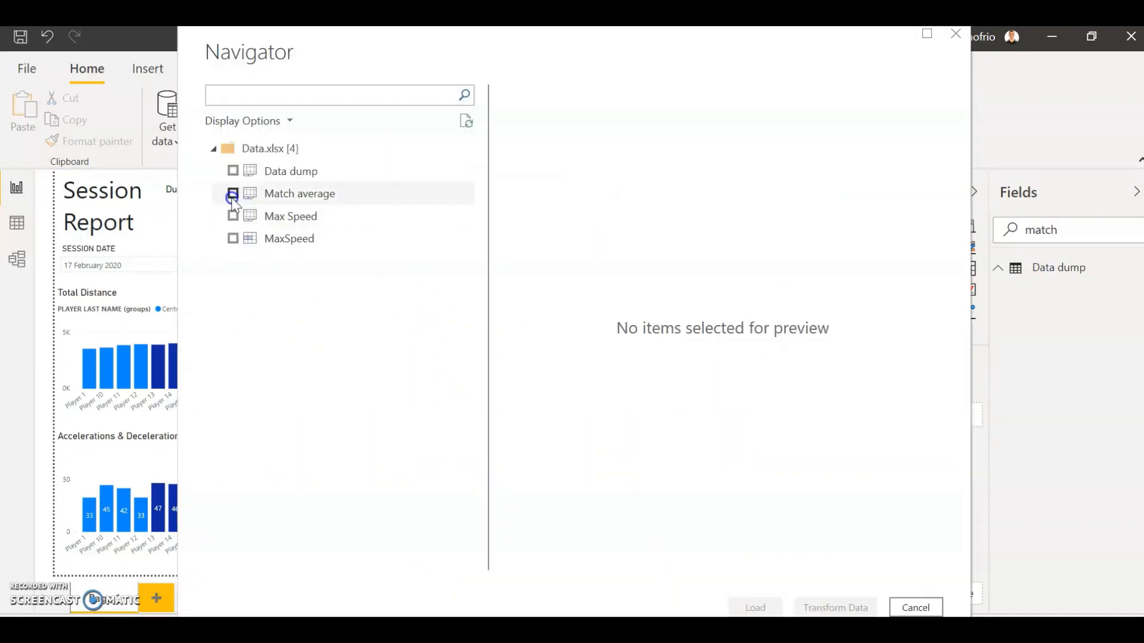
pyautogui.click(232, 195)
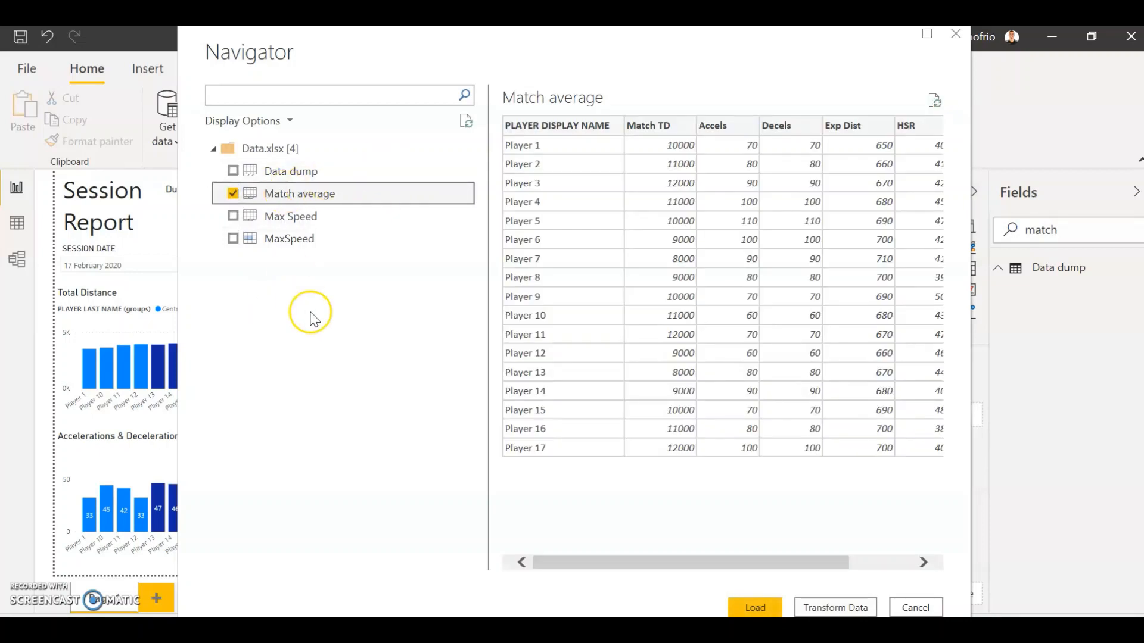
pyautogui.click(756, 609)
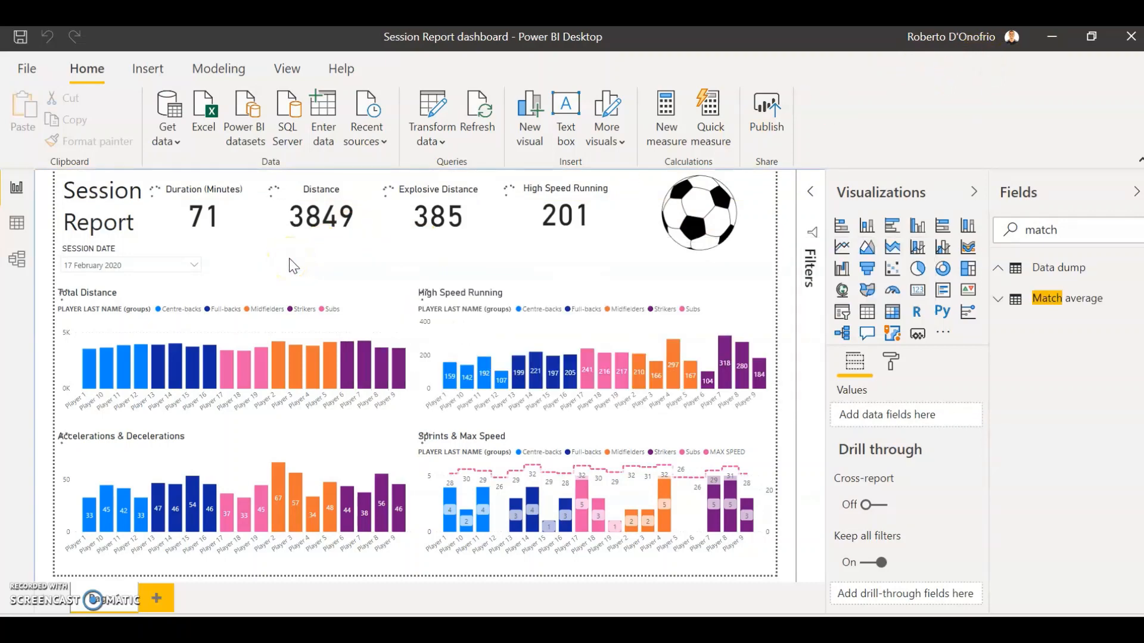
pyautogui.click(310, 251)
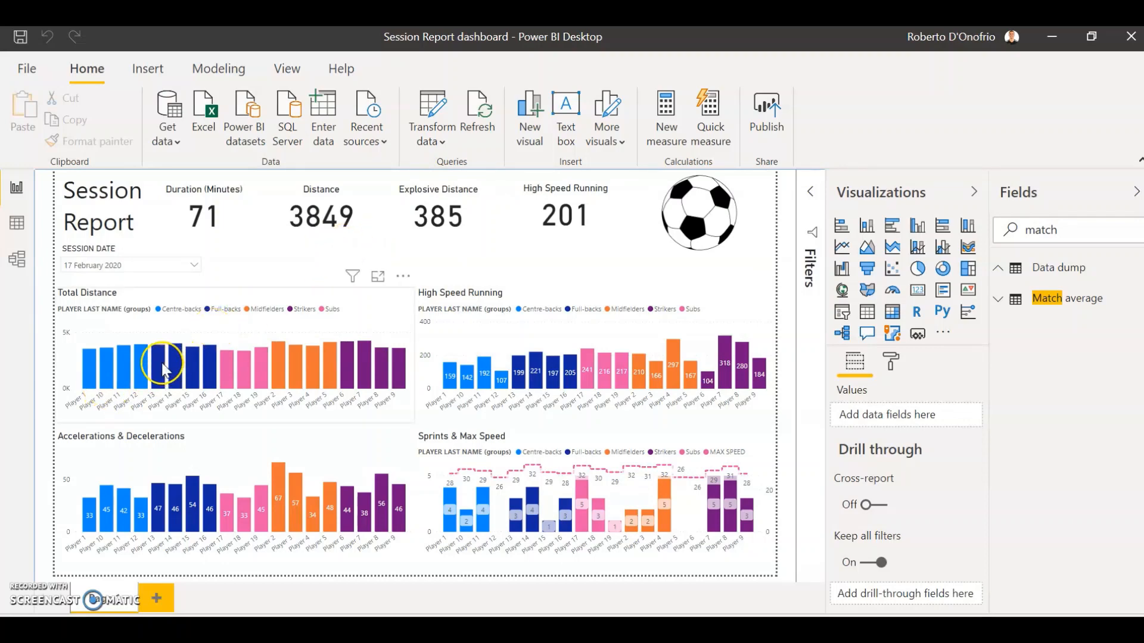
pyautogui.moveTo(163, 369)
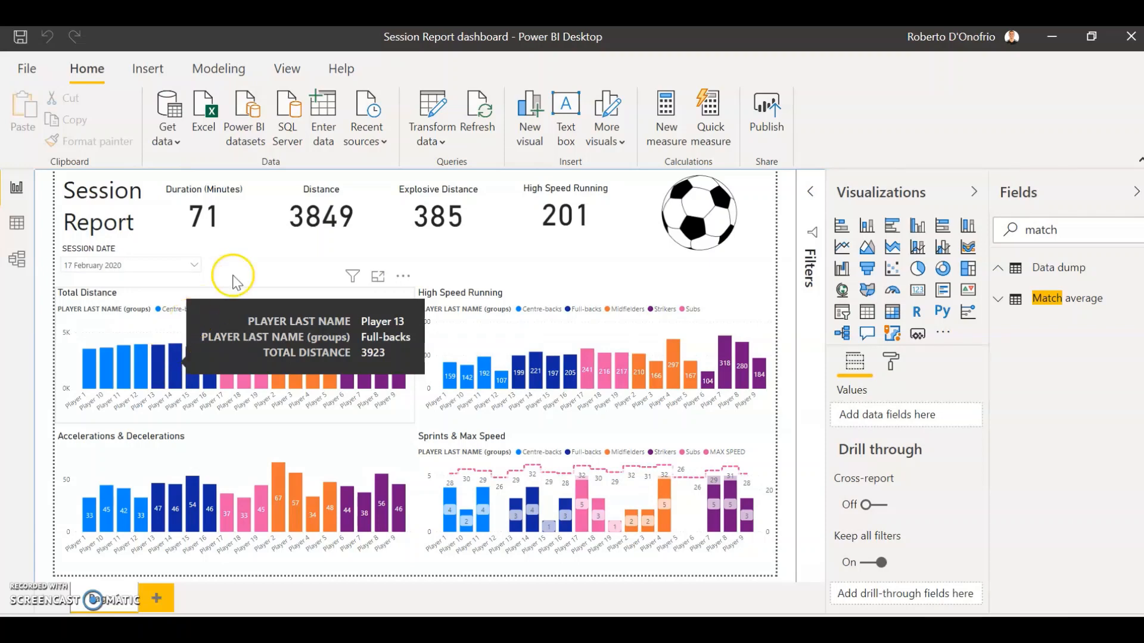
pyautogui.click(265, 257)
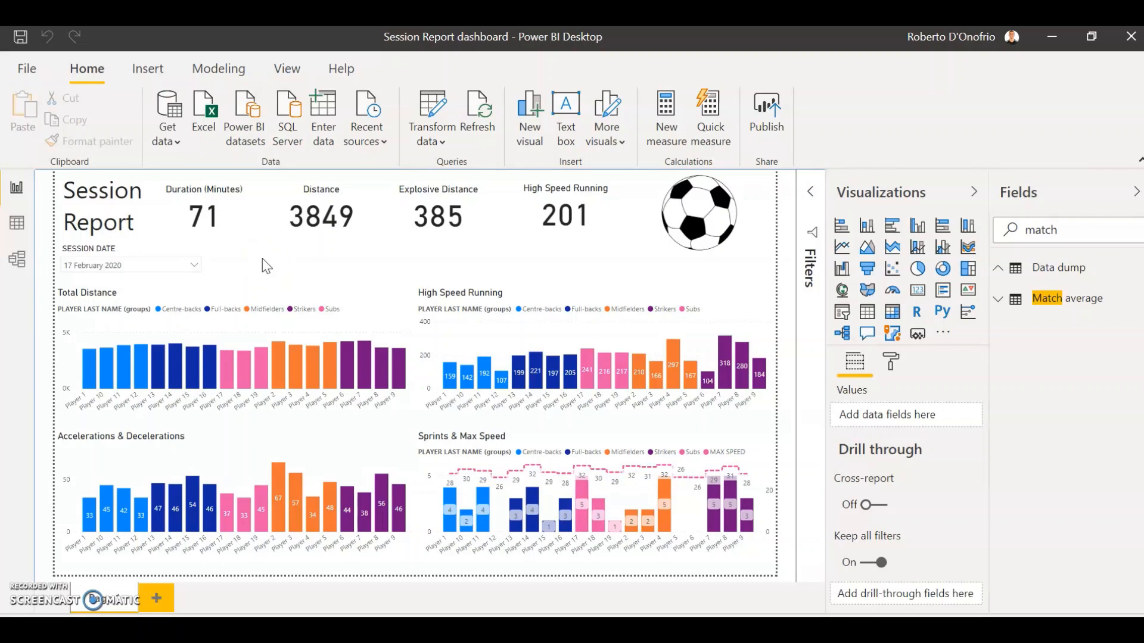
pyautogui.click(251, 271)
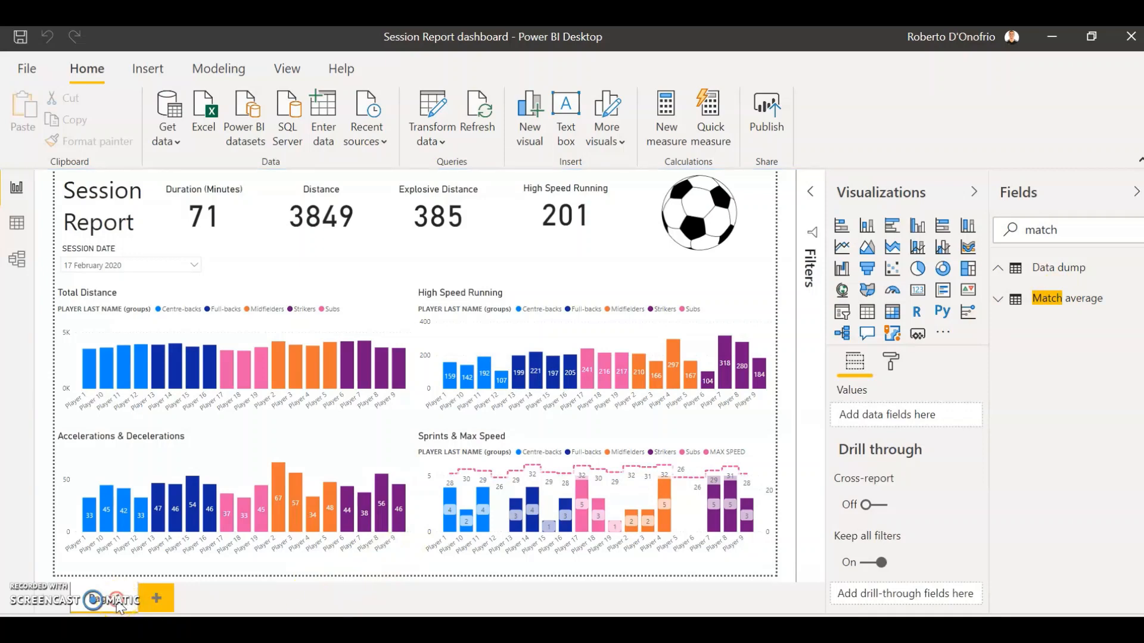
# Duplicate the report page and delete the Total Distance, High Speed Running, Accelerations & Decelerations, and Sprints & Max Speed charts from the copy
pyautogui.rightClick(118, 603)
pyautogui.click(161, 564)
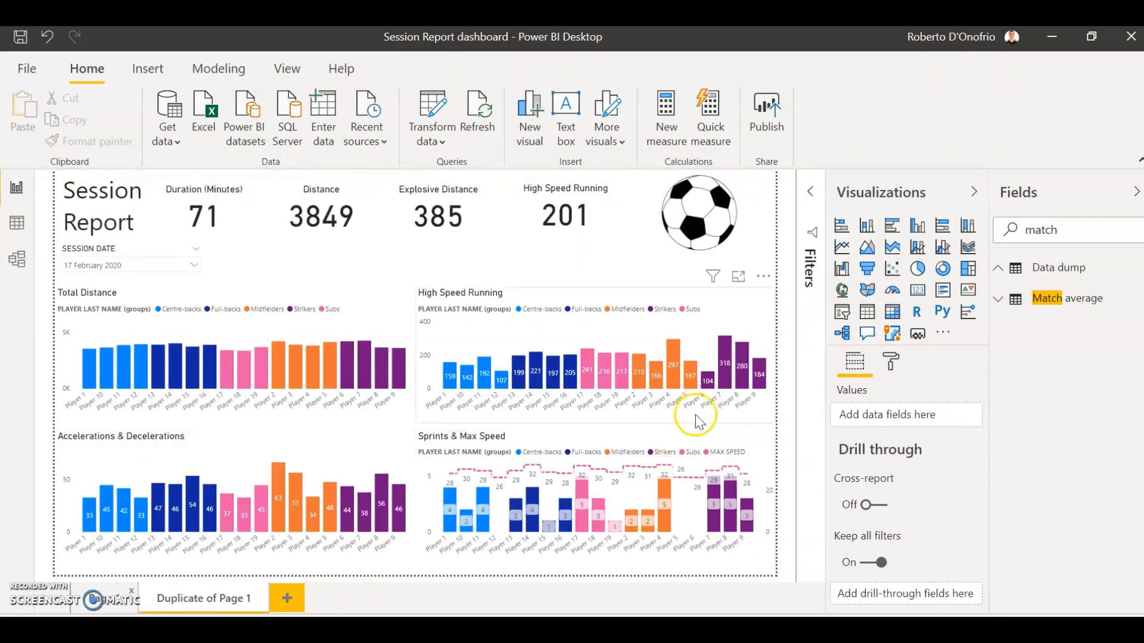
pyautogui.click(638, 438)
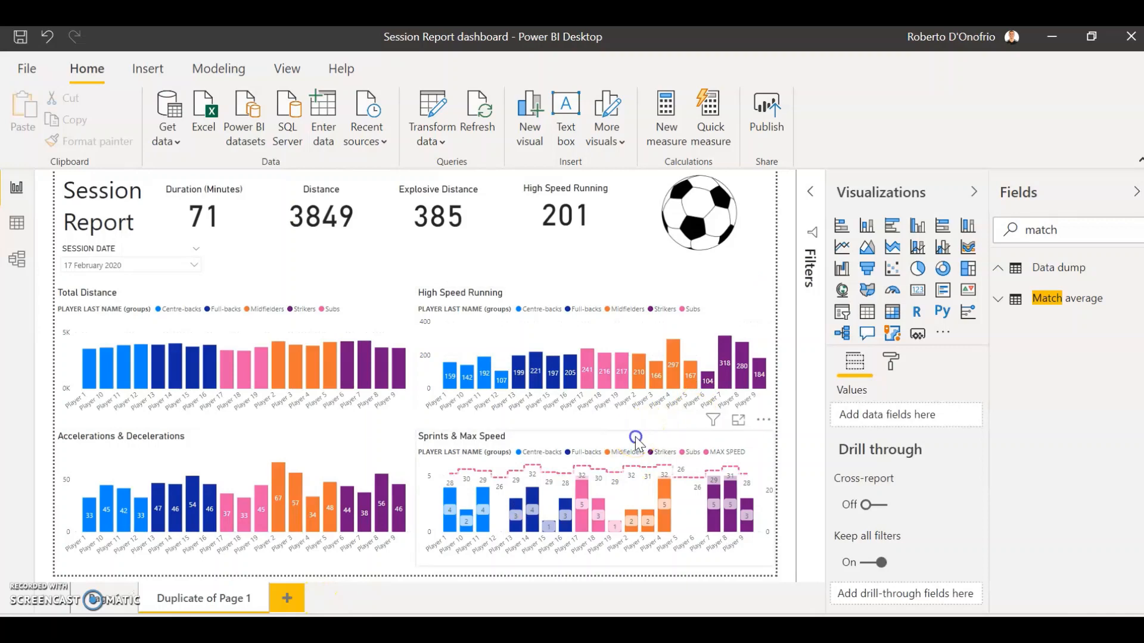
pyautogui.keyDown('ctrl'); pyautogui.click(358, 441); pyautogui.keyUp('ctrl')
pyautogui.keyDown('ctrl'); pyautogui.click(377, 295); pyautogui.keyUp('ctrl')
pyautogui.keyDown('ctrl'); pyautogui.click(532, 290); pyautogui.keyUp('ctrl')
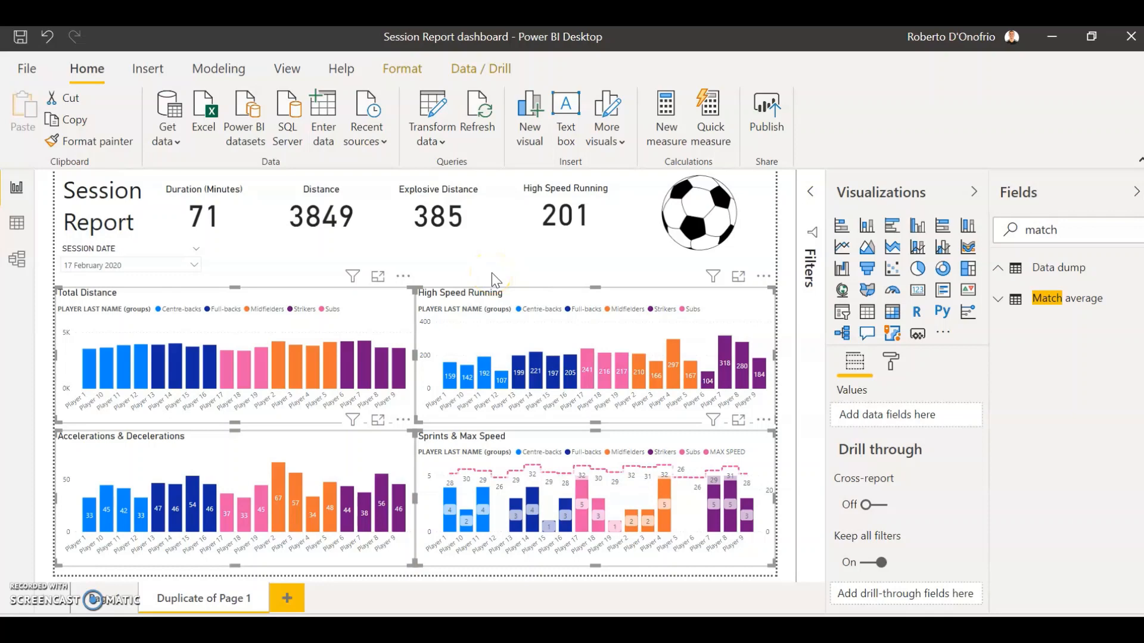
pyautogui.press('Delete')
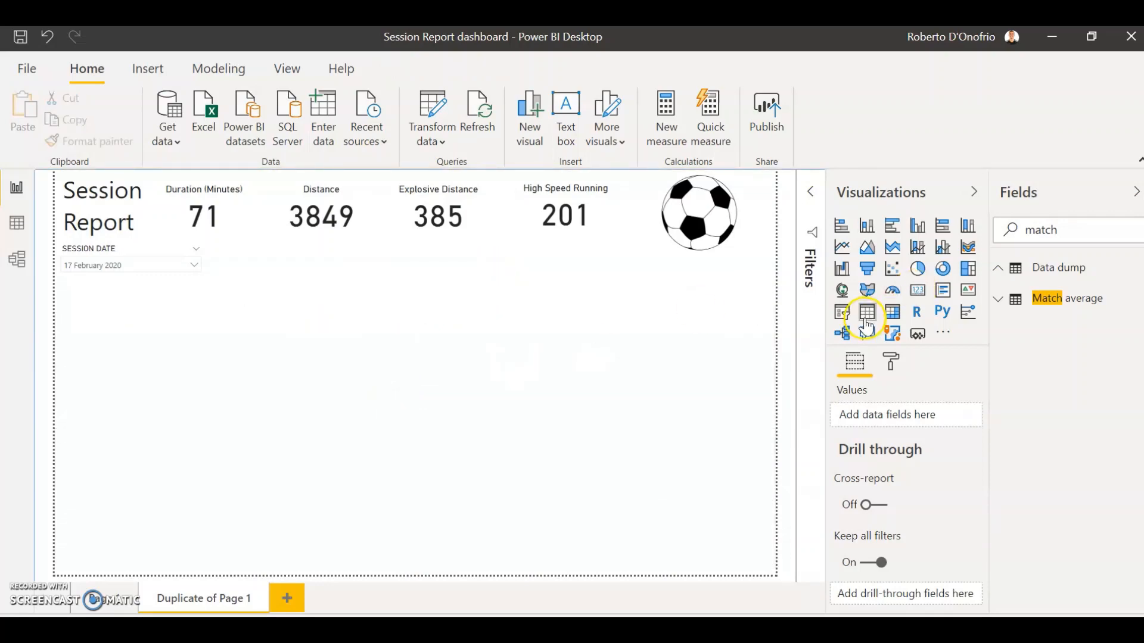
# Add an empty table visual below the session date slicer and enlarge it to fill the rest of the page
pyautogui.click(867, 313)
pyautogui.moveTo(199, 365); pyautogui.dragTo(185, 305)
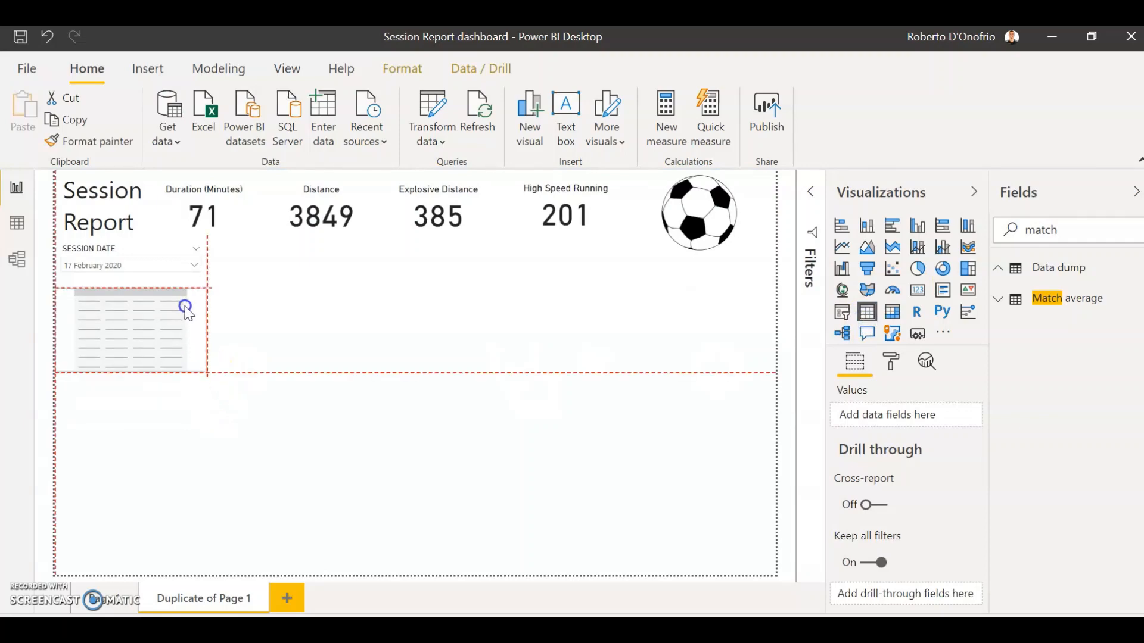
pyautogui.moveTo(205, 371); pyautogui.dragTo(776, 574)
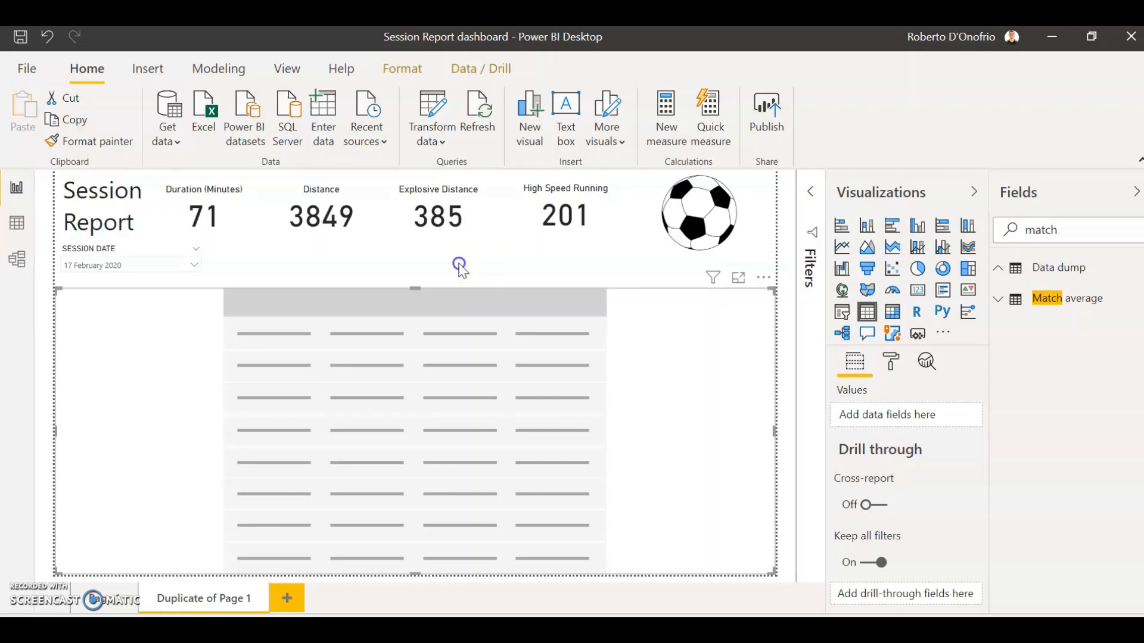
pyautogui.click(459, 267)
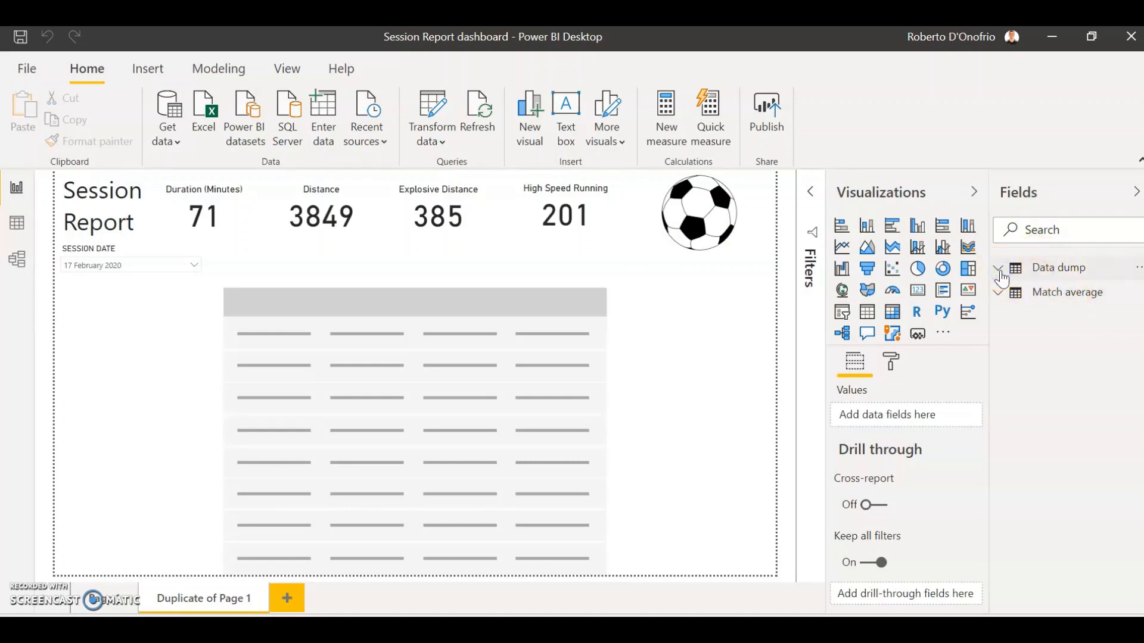
# Review the fields available in the Data dump and Match average tables
pyautogui.click(1000, 270)
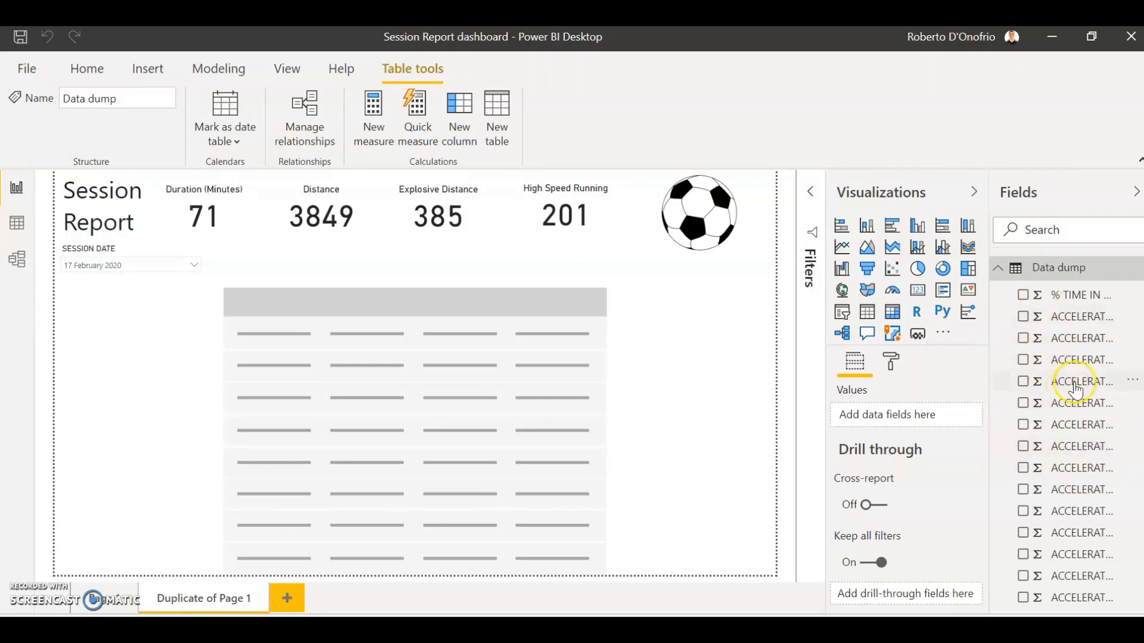
pyautogui.click(1003, 279)
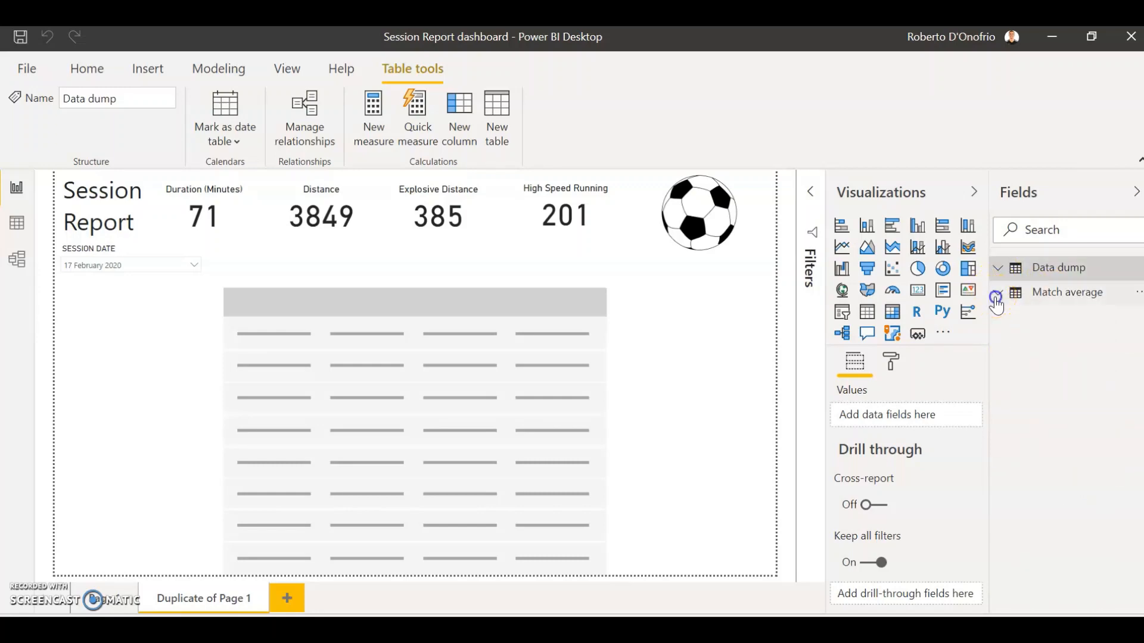
pyautogui.click(996, 293)
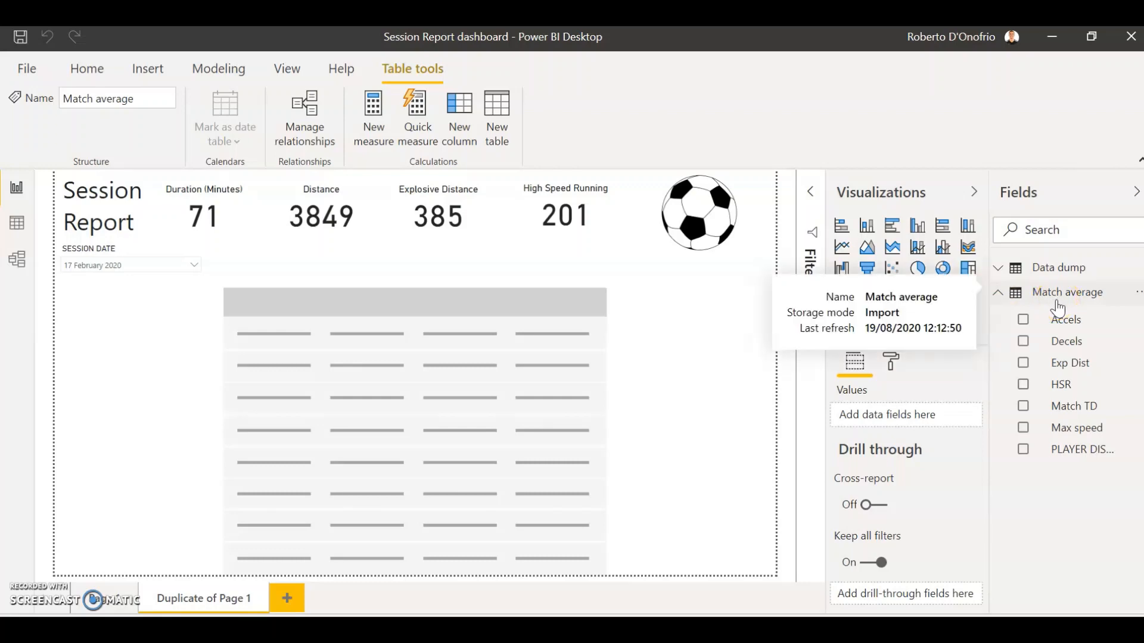
pyautogui.click(996, 294)
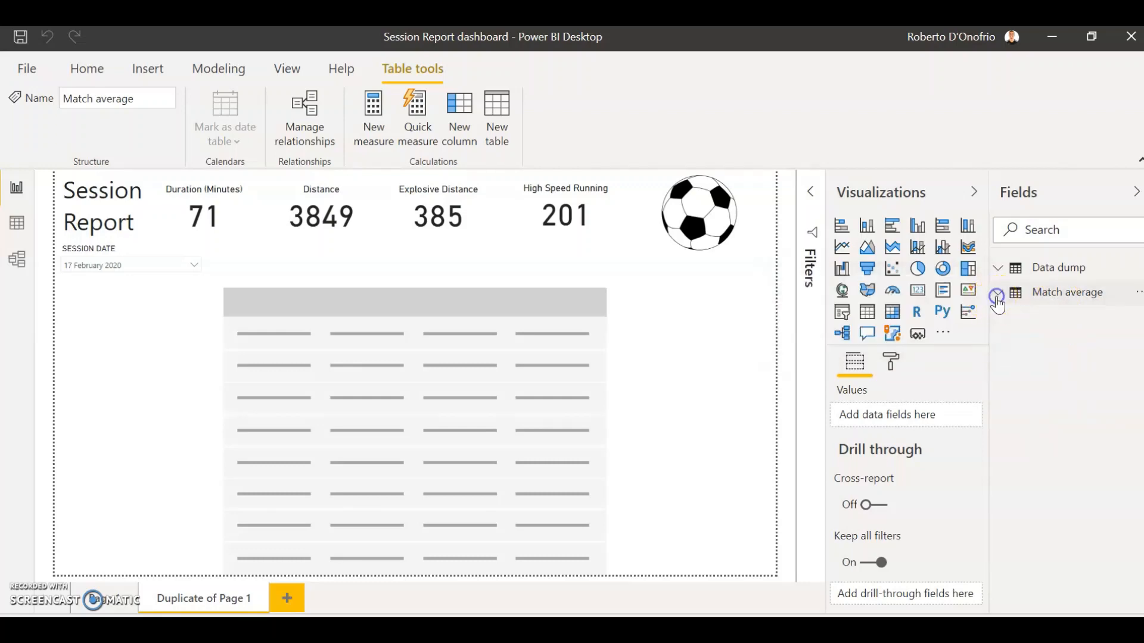
pyautogui.click(659, 285)
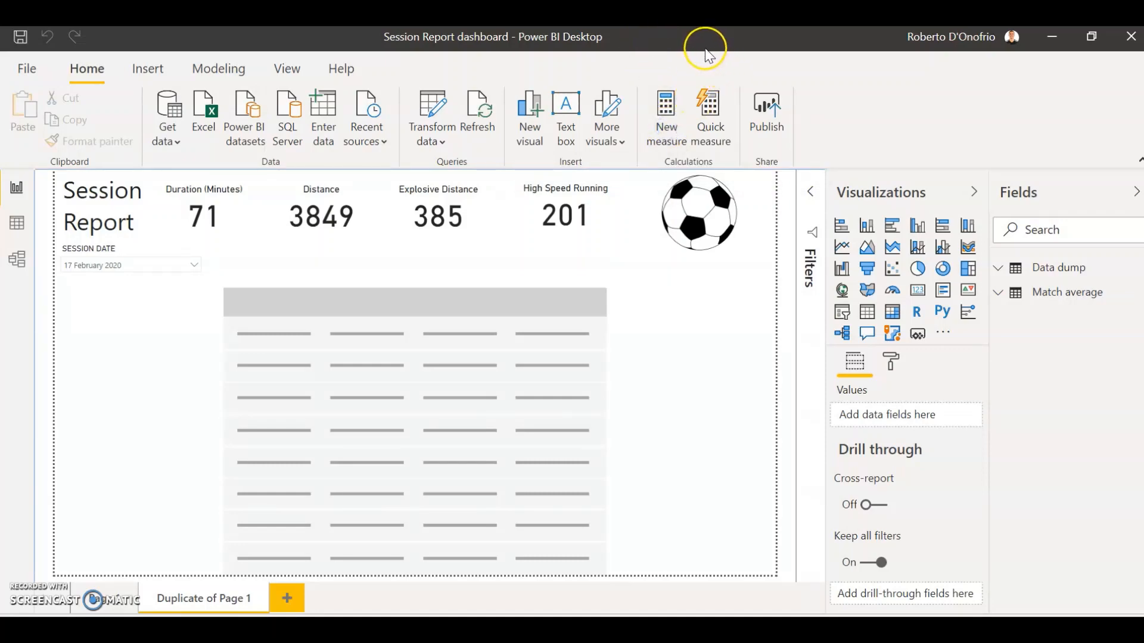
# Create a measure named Tdist_% in the Data dump table, beginning its formula with the average of 'Data dump'[TOTAL DISTANCE]
pyautogui.click(709, 107)
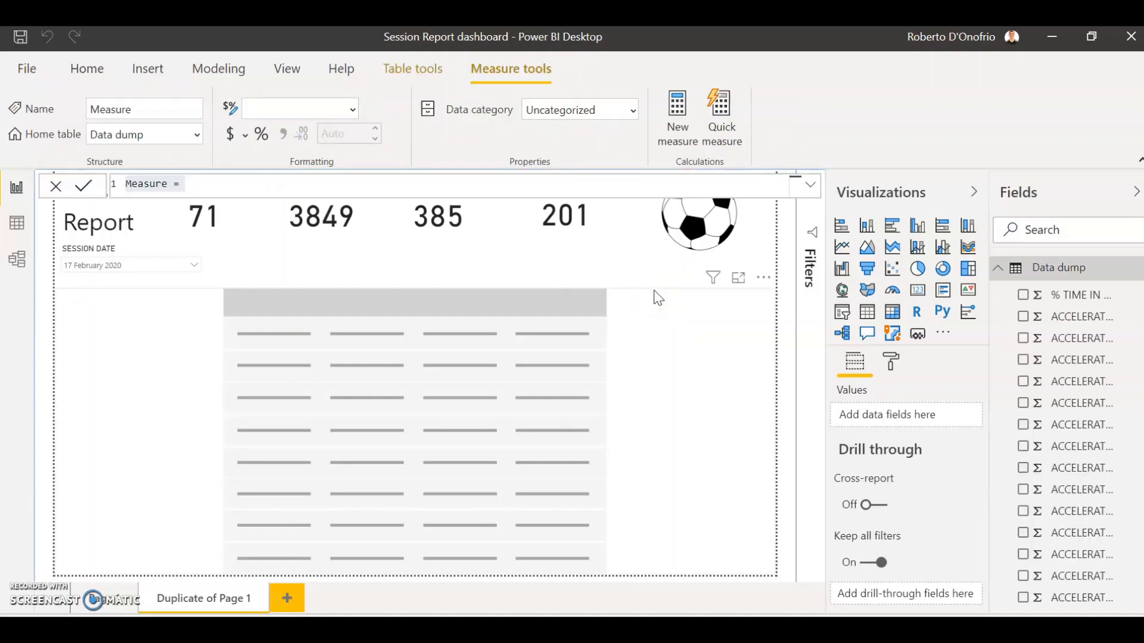
pyautogui.click(143, 188)
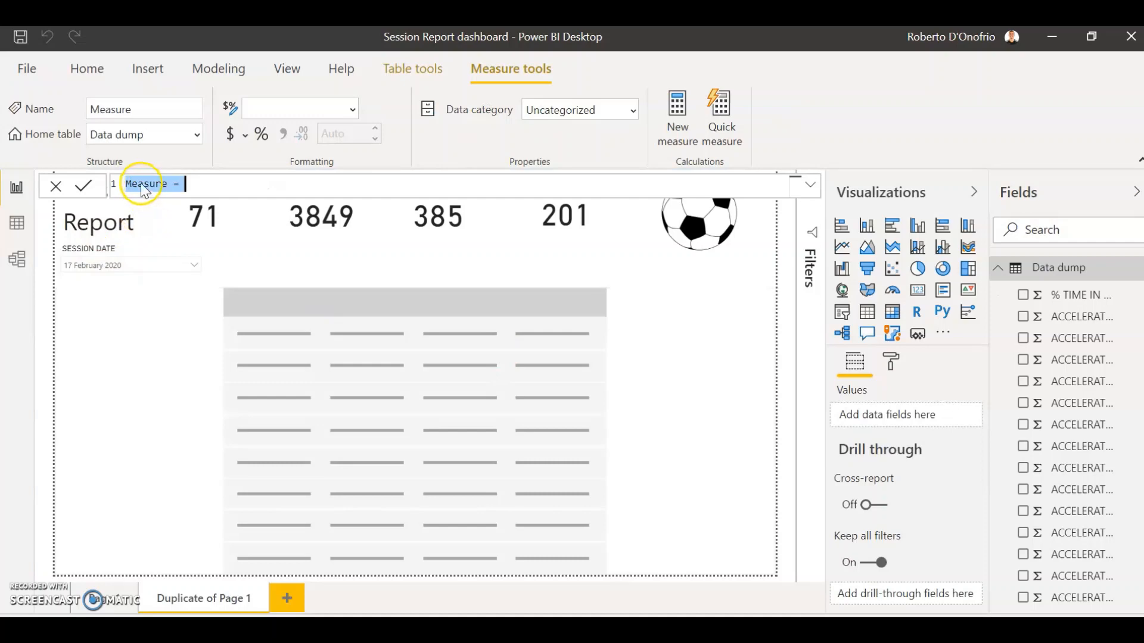
pyautogui.doubleClick(141, 184)
pyautogui.write('T')
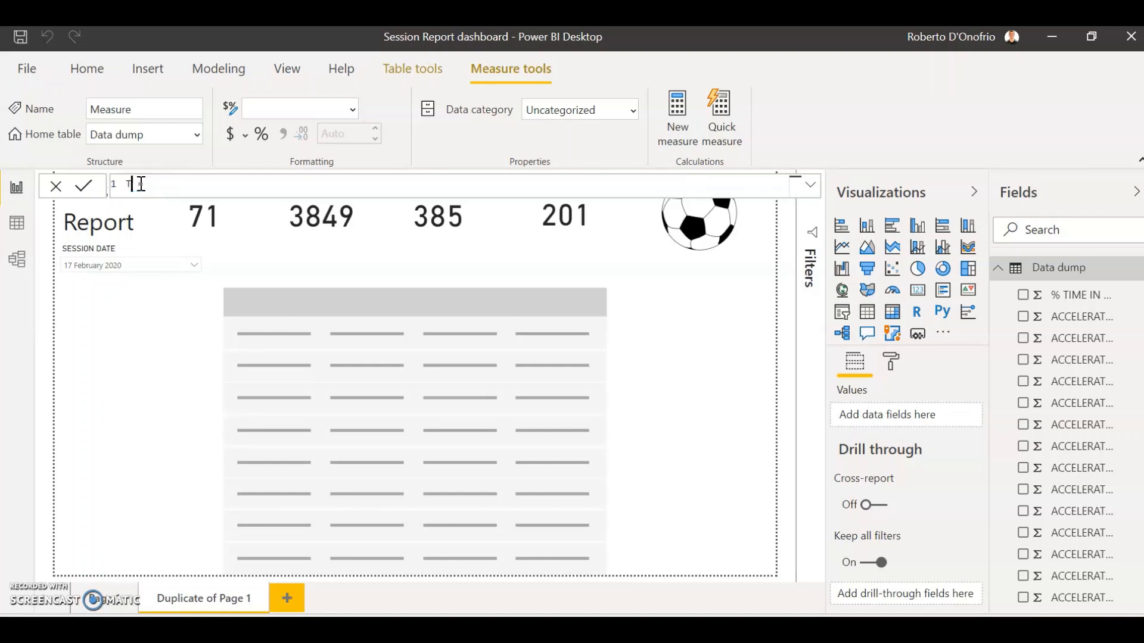
pyautogui.write('dist_% =')
pyautogui.click(202, 178)
pyautogui.write('averag')
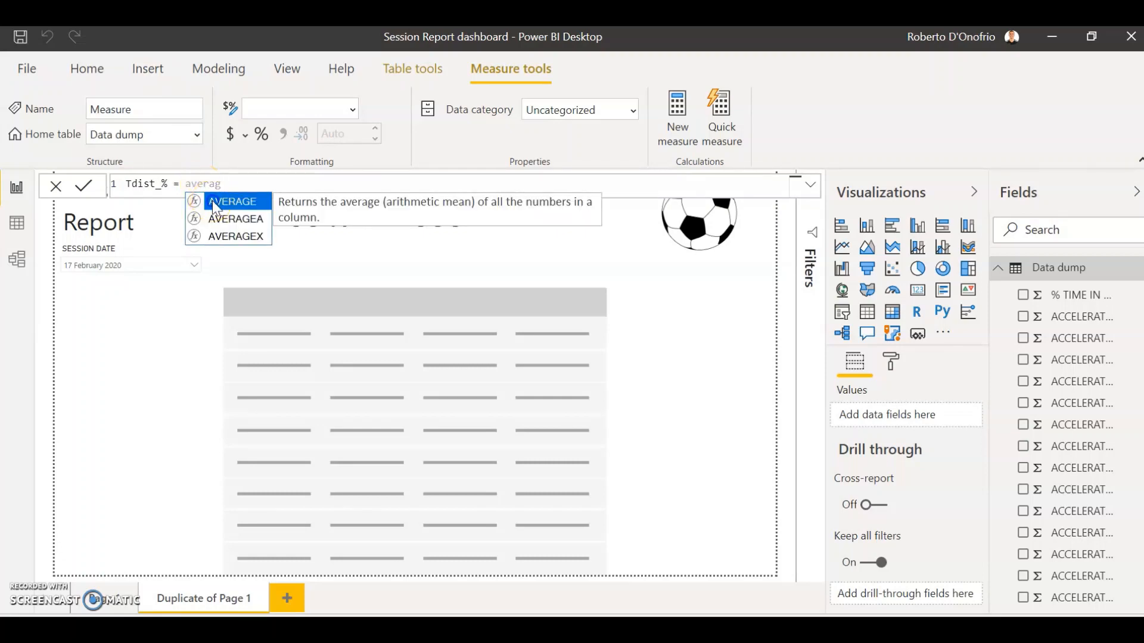
pyautogui.click(213, 202)
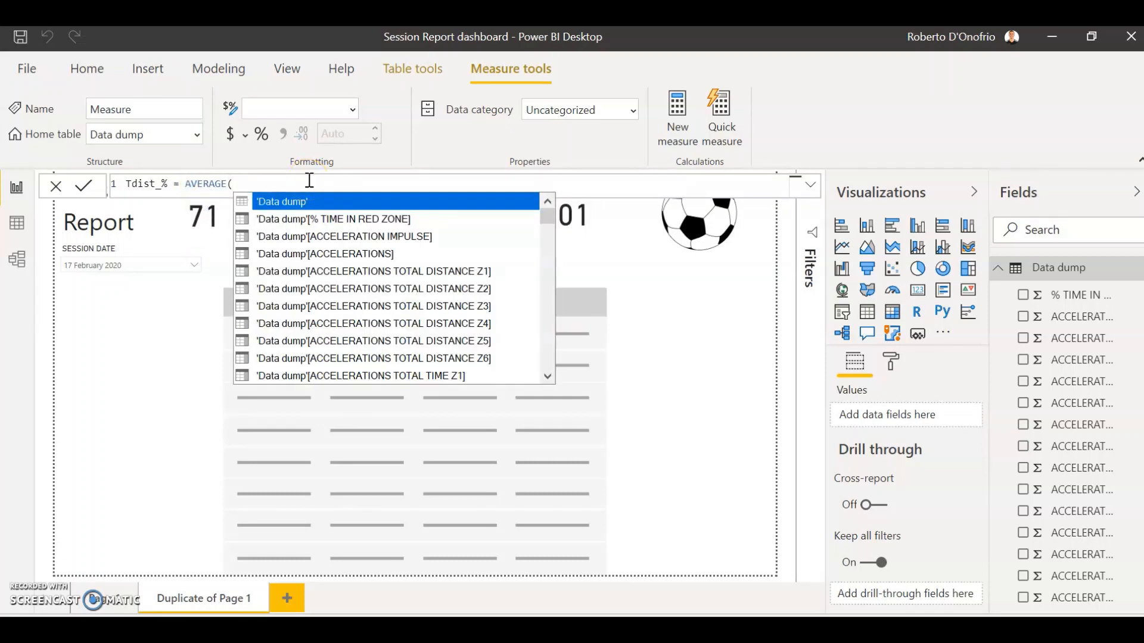
pyautogui.write('total dist')
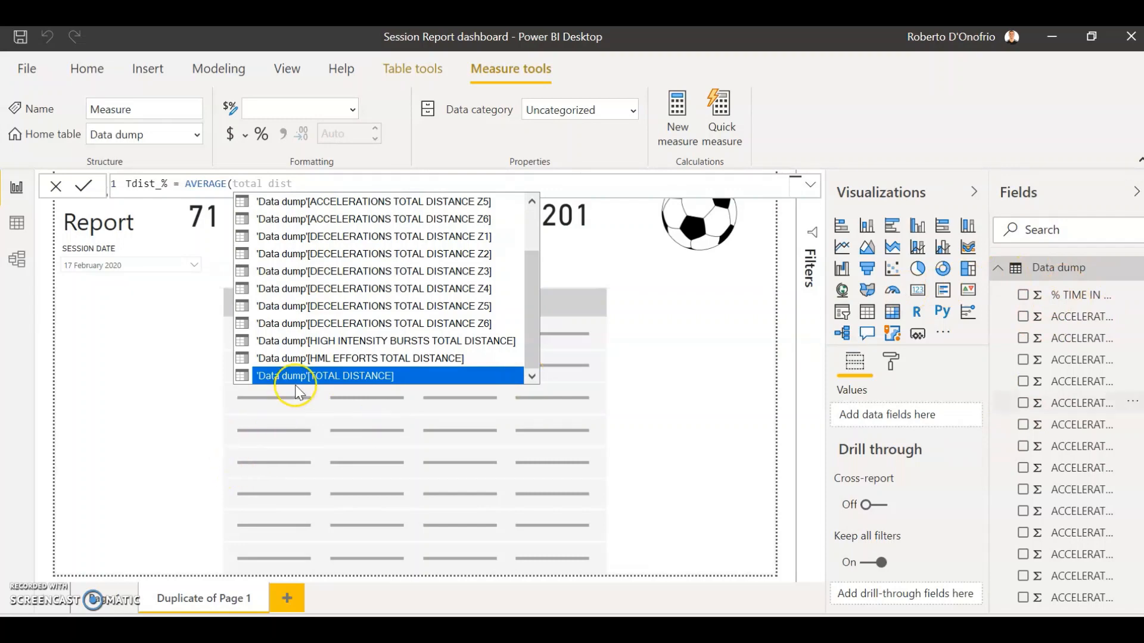
pyautogui.click(306, 376)
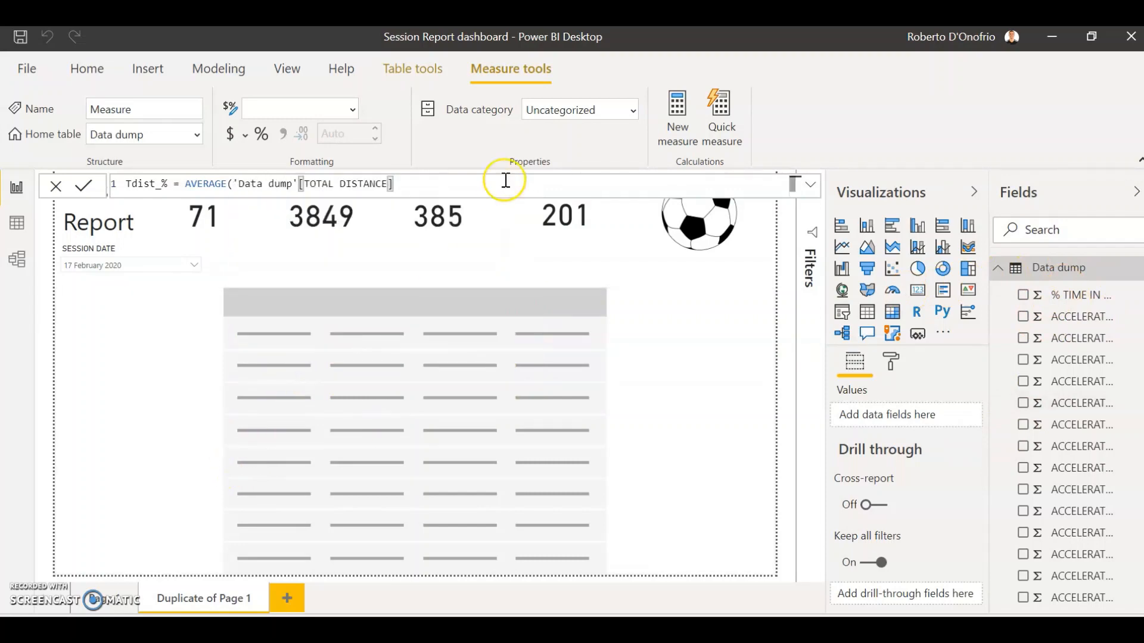
# Complete the Tdist_% formula by dividing by AVERAGE('Match average'[Match TD])
pyautogui.write(') / average')
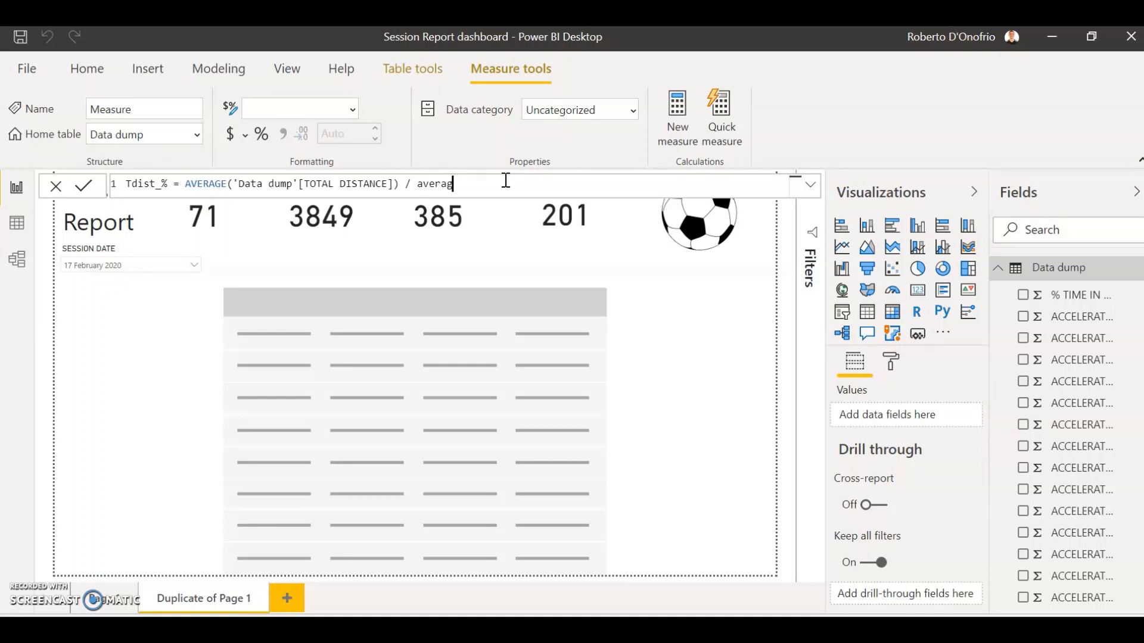
pyautogui.click(485, 203)
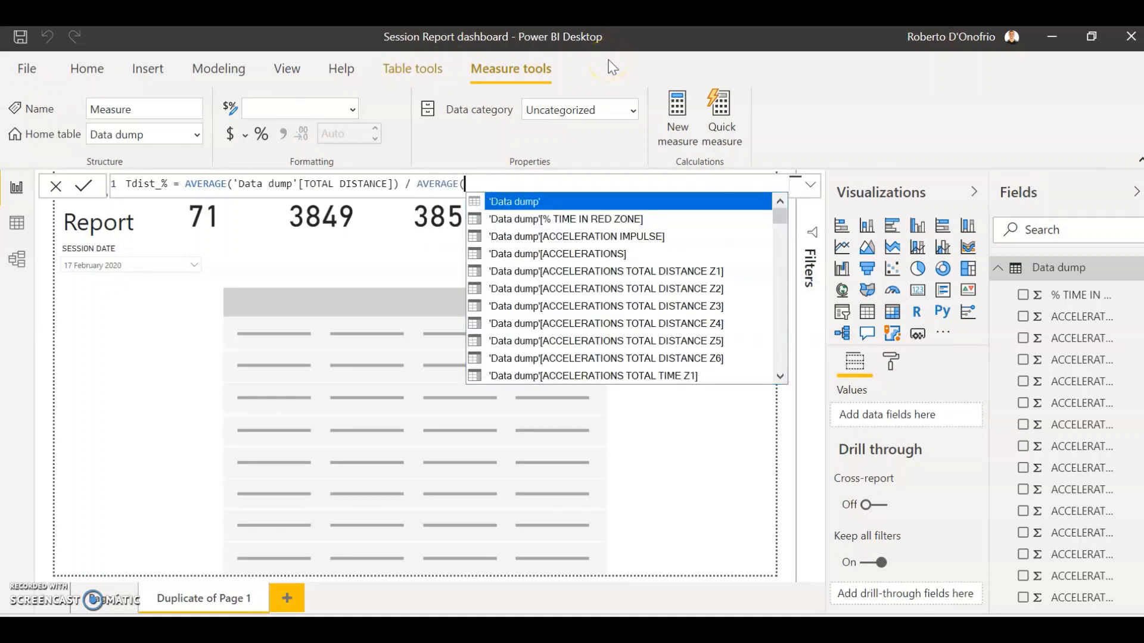
pyautogui.write('match')
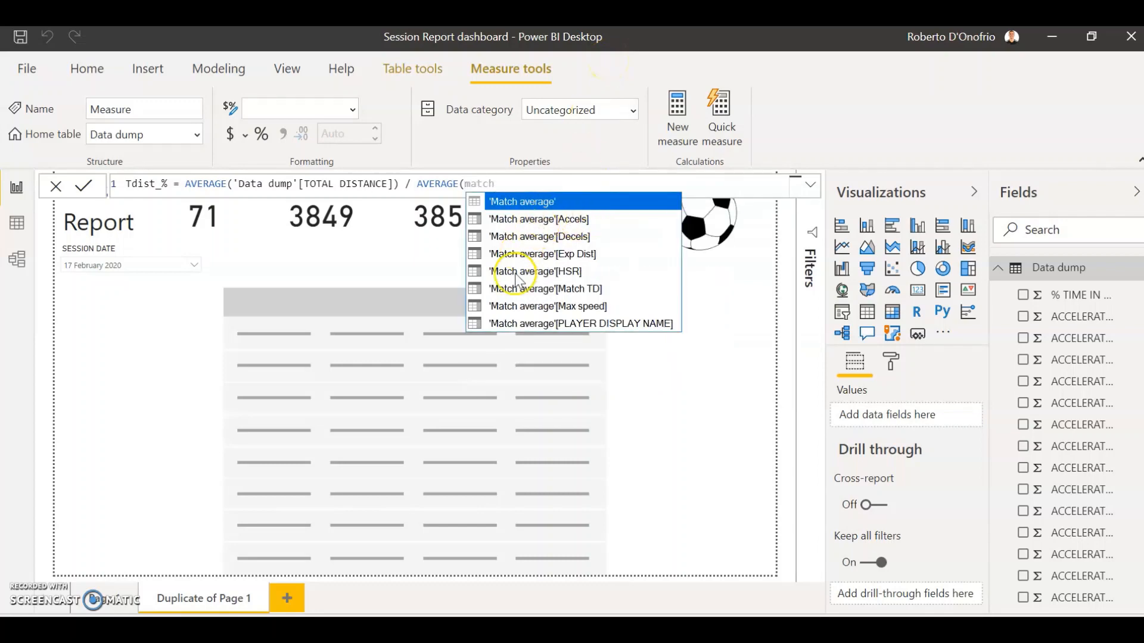
pyautogui.click(576, 290)
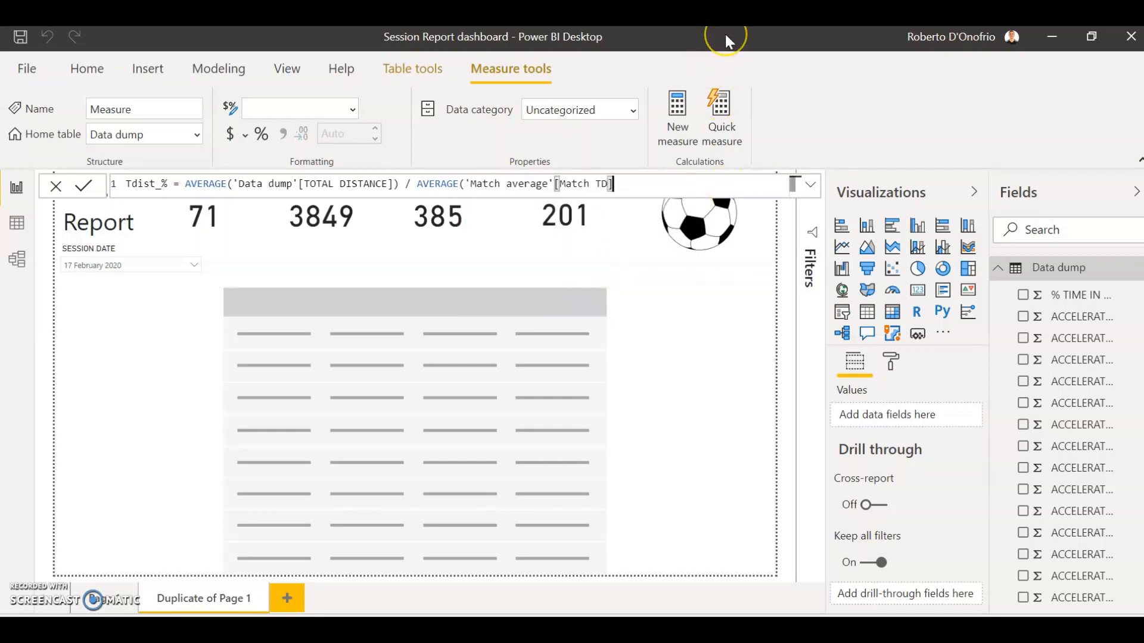
pyautogui.write(')')
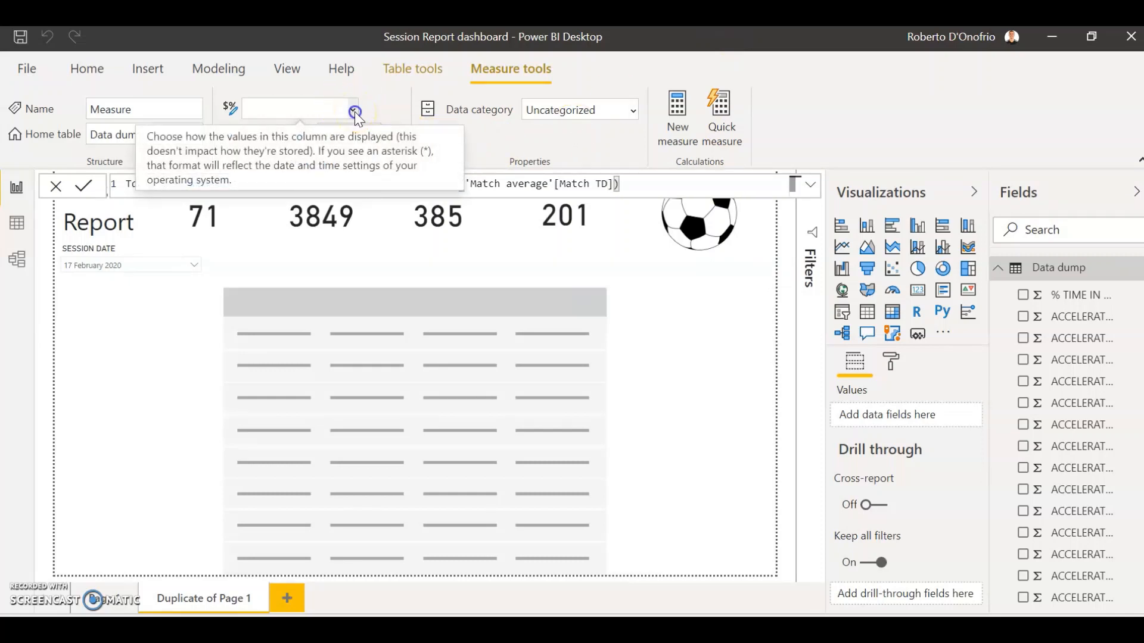
# Format the Tdist_% measure as Percentage and search the fields for tdist
pyautogui.click(353, 112)
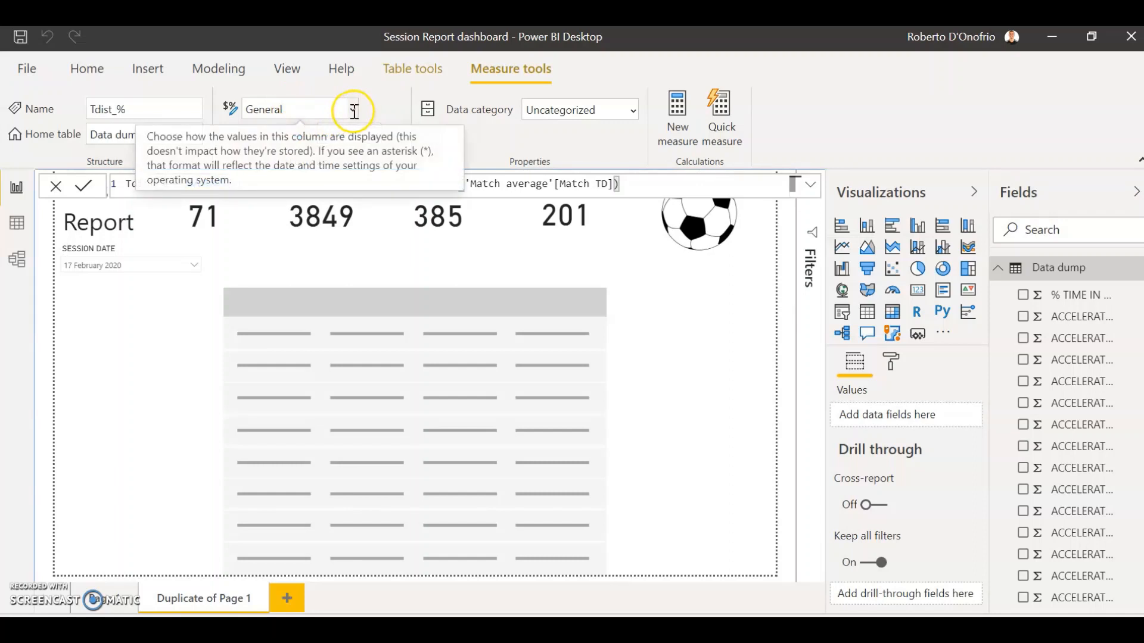
pyautogui.click(352, 109)
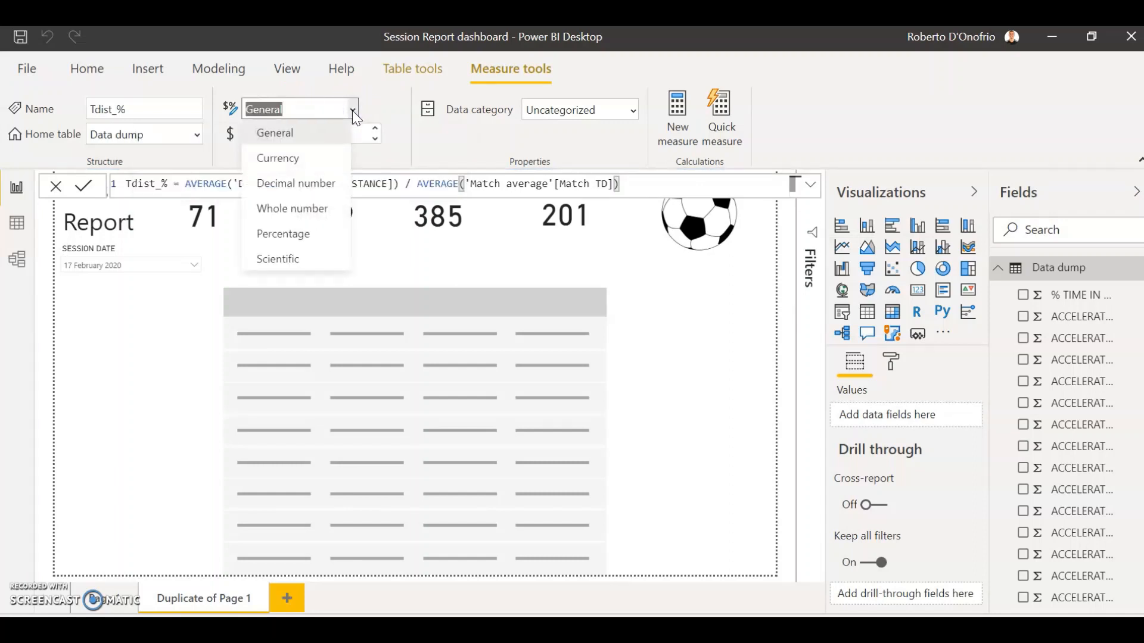
pyautogui.click(282, 241)
pyautogui.click(292, 245)
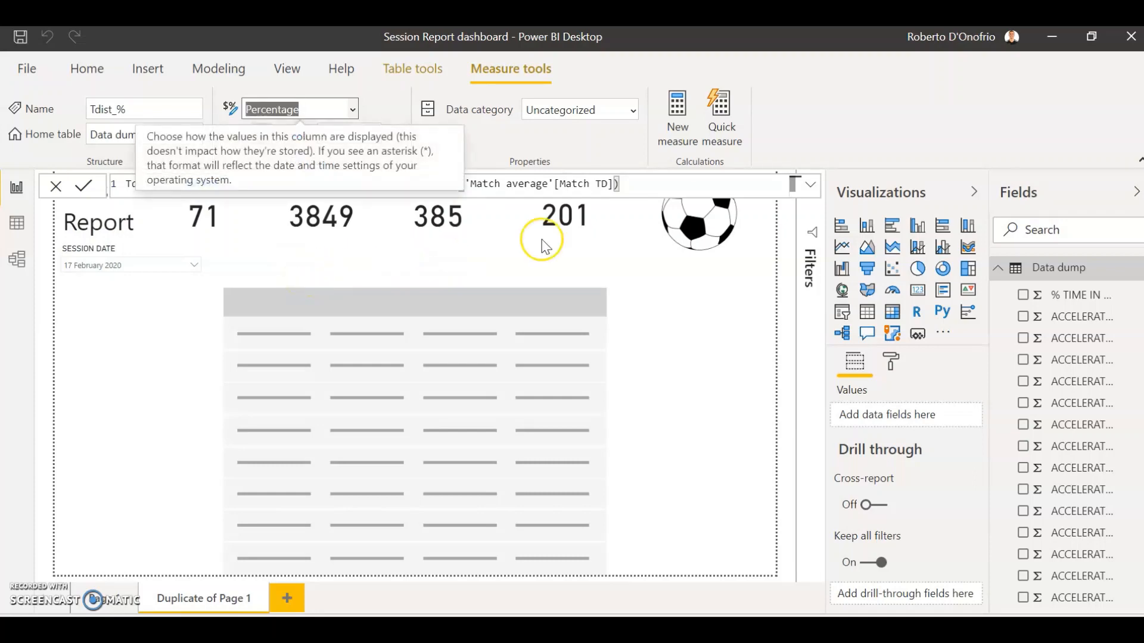
pyautogui.click(1081, 230)
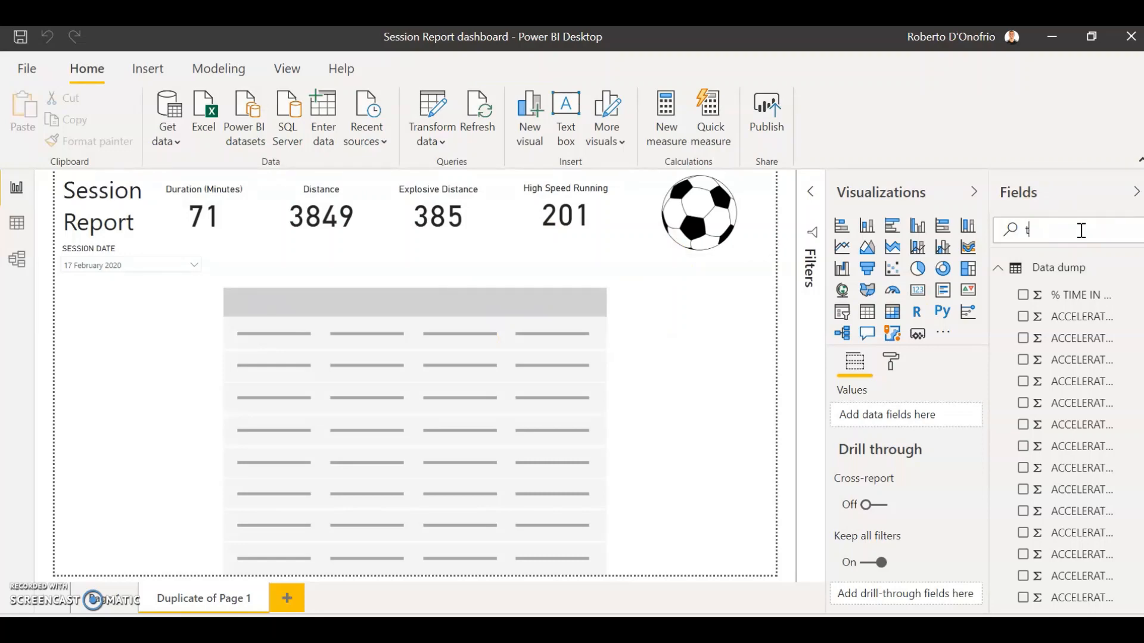
pyautogui.write('dist')
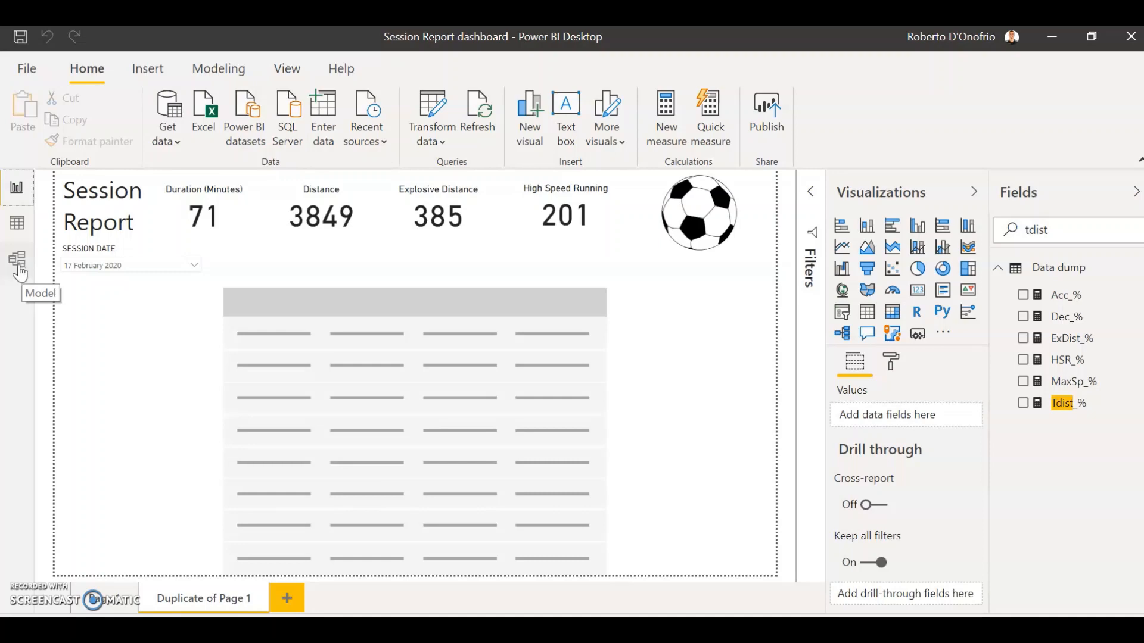
# Start a new relationship in the data model from the Data dump table to the Match average table
pyautogui.click(16, 262)
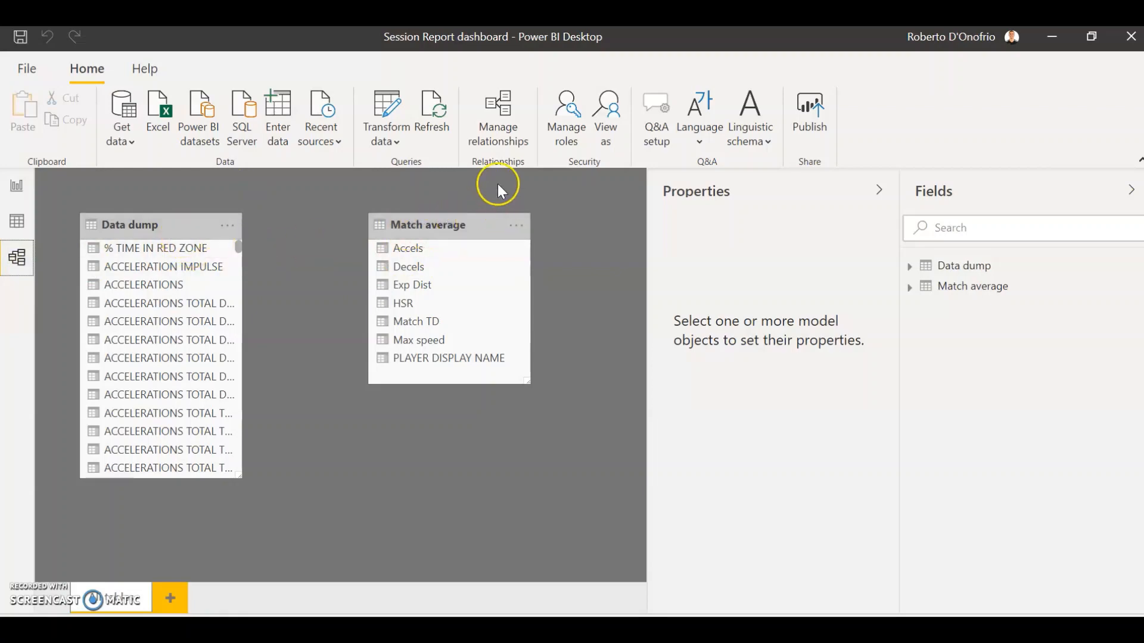
pyautogui.click(499, 135)
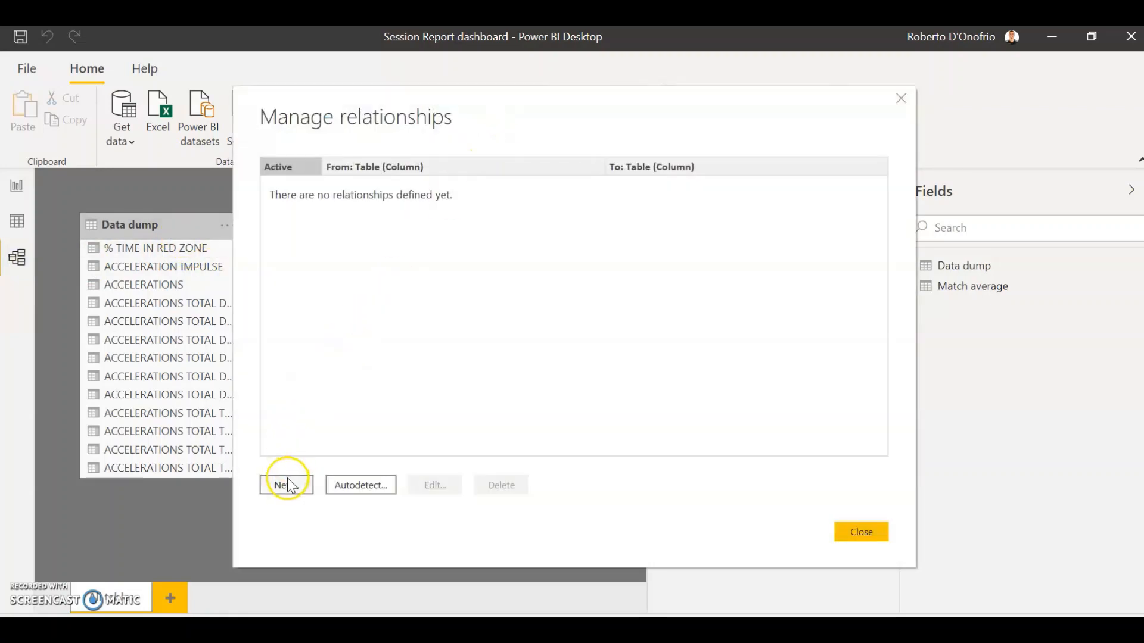
pyautogui.click(288, 485)
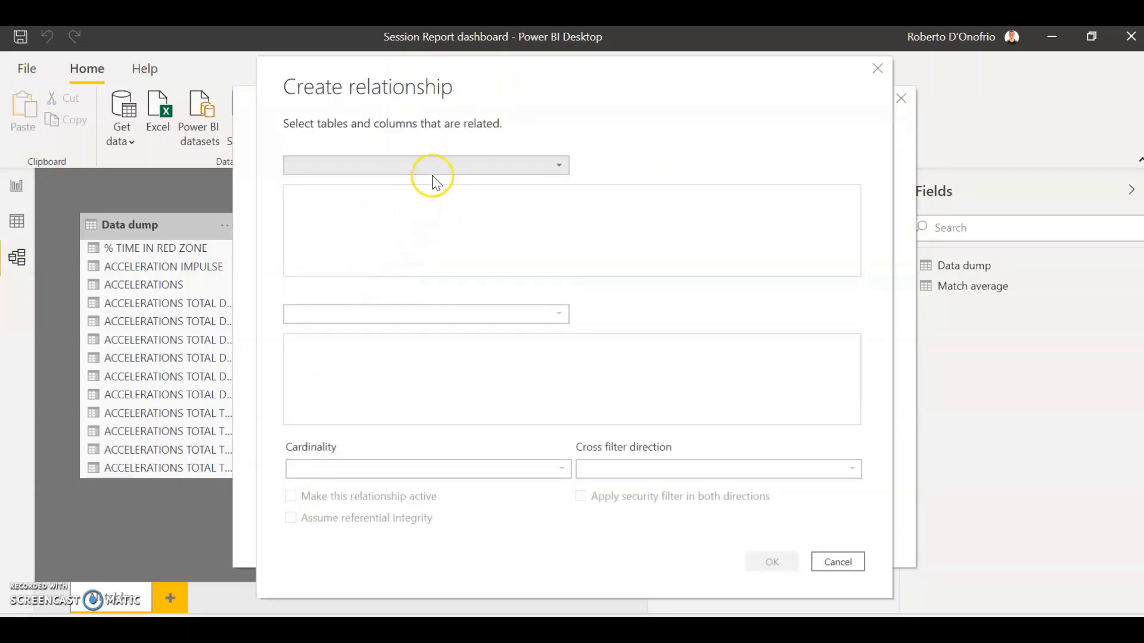
pyautogui.click(434, 167)
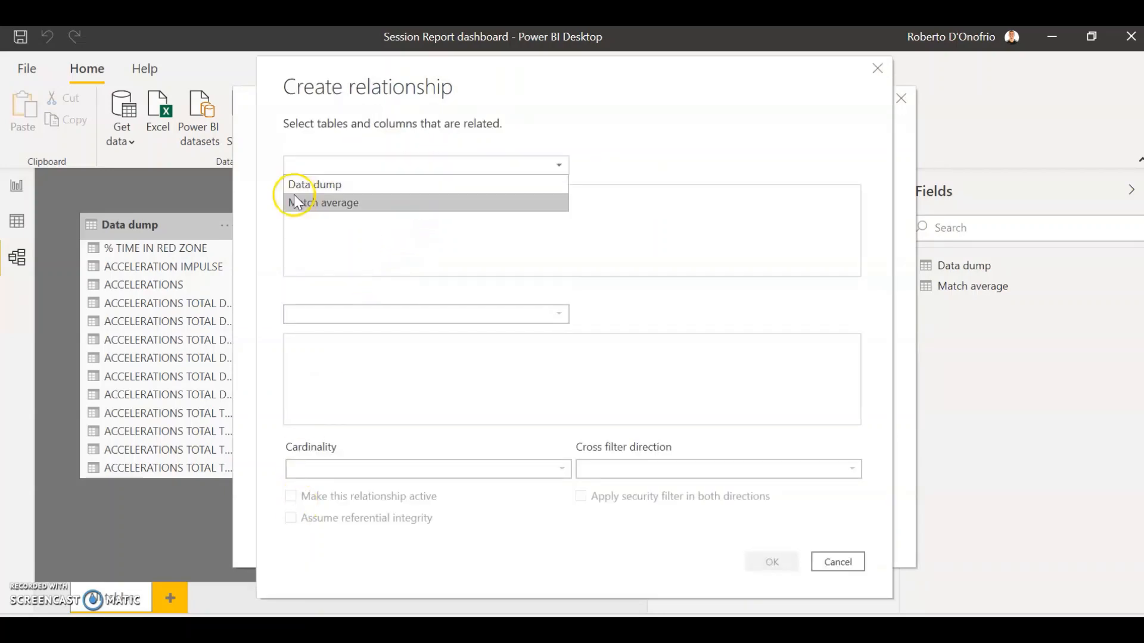
pyautogui.click(308, 186)
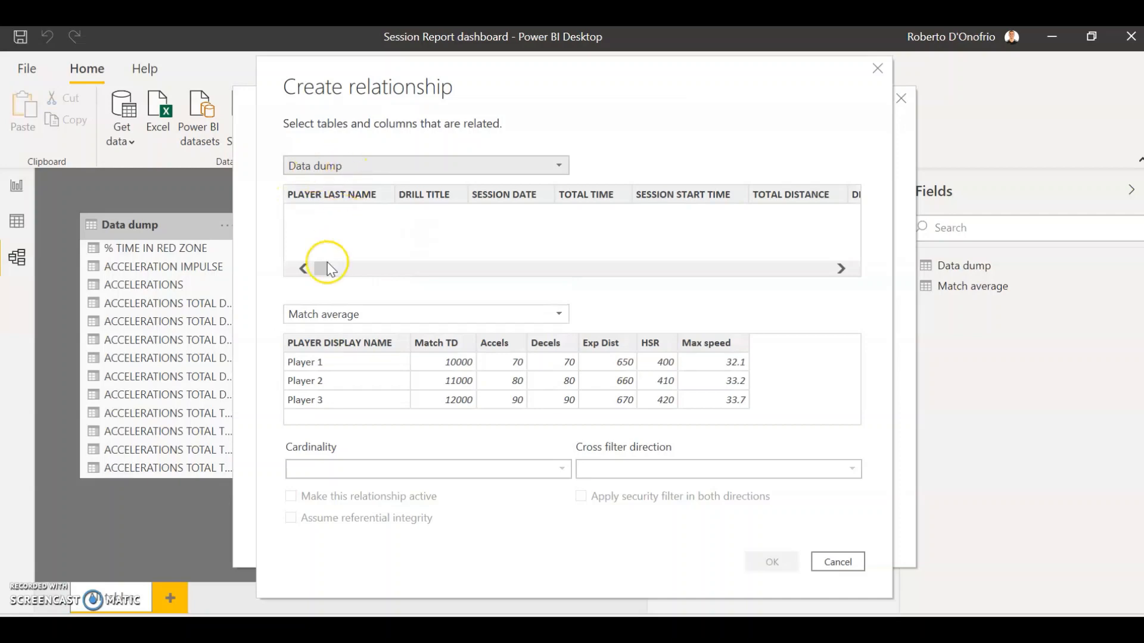
pyautogui.scroll(-5, 320, 262)
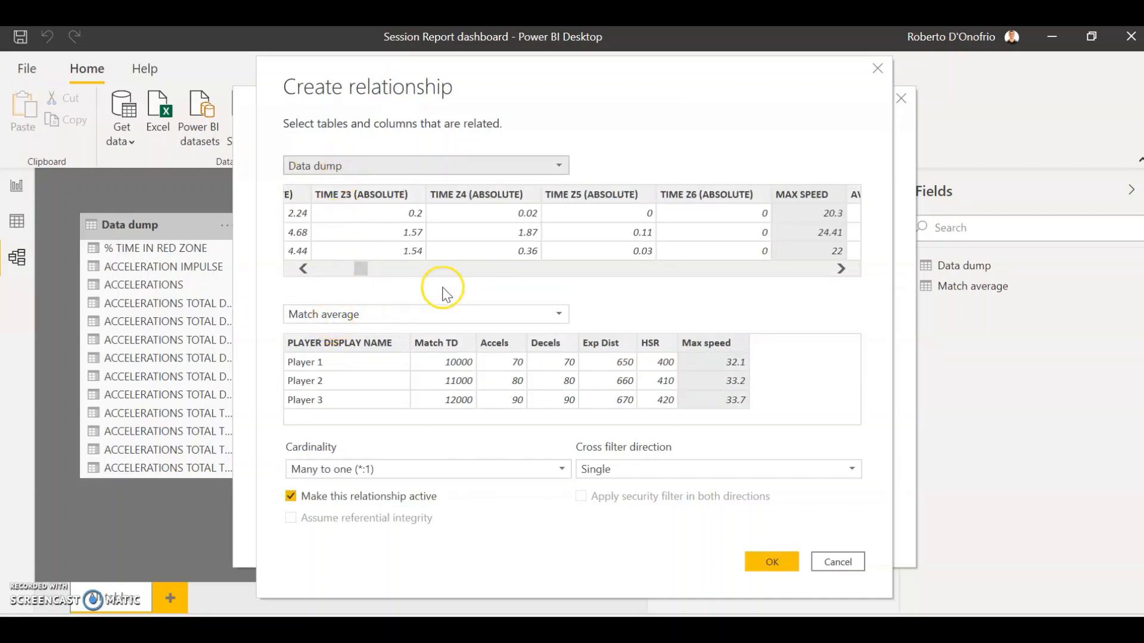
pyautogui.moveTo(361, 269); pyautogui.dragTo(302, 269)
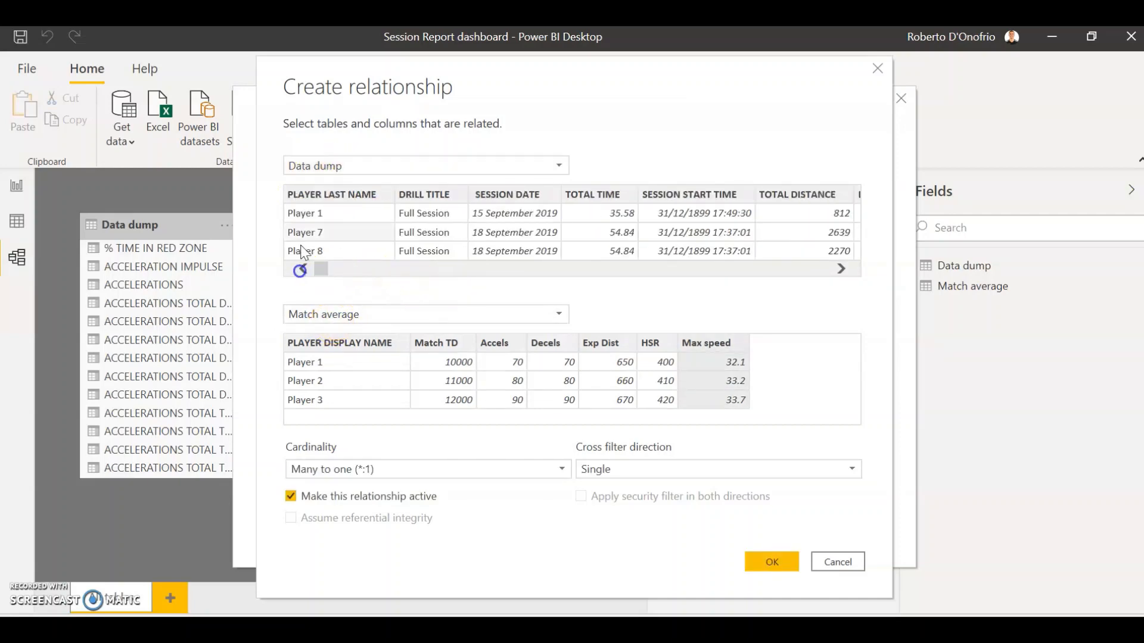
# Relate PLAYER LAST NAME in Data dump to PLAYER DISPLAY NAME in Match average and save the relationship
pyautogui.click(331, 196)
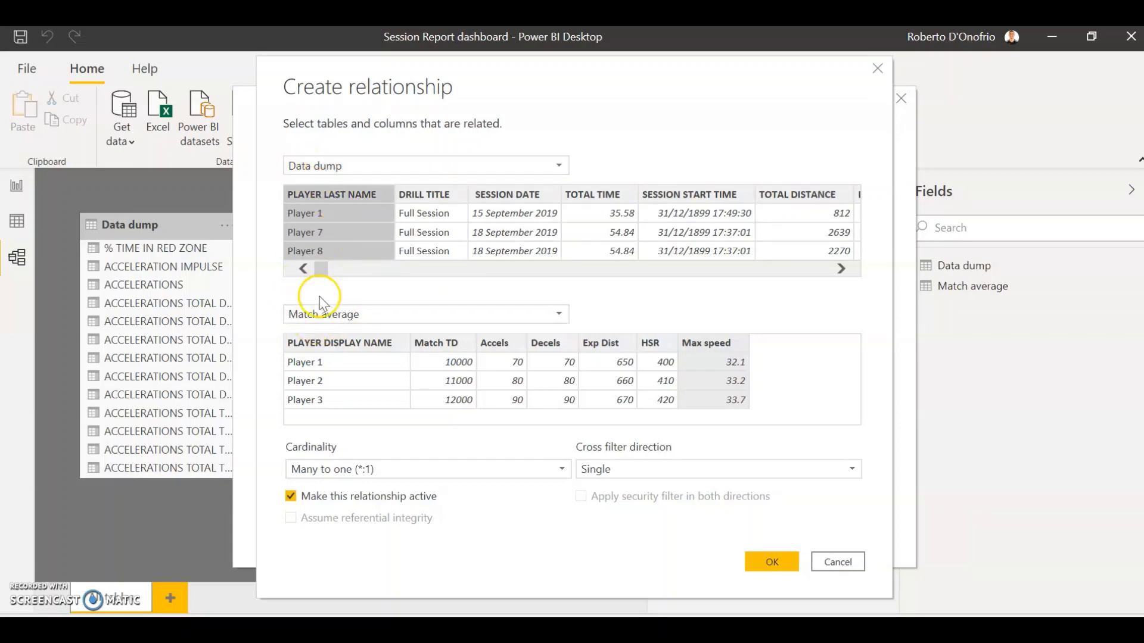
pyautogui.click(320, 347)
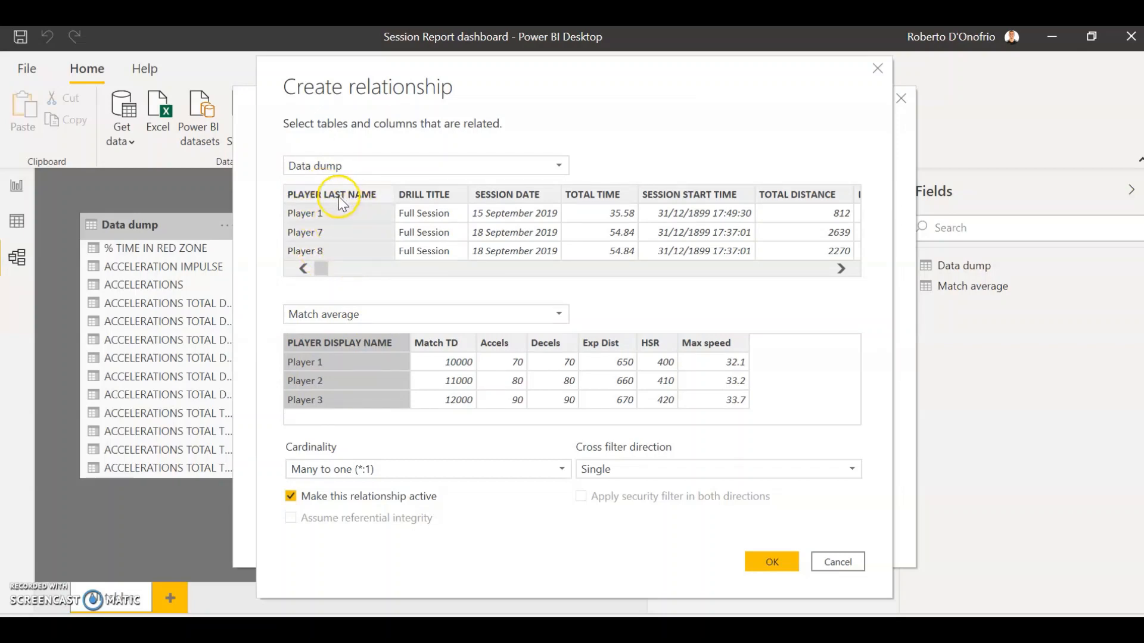
pyautogui.click(317, 353)
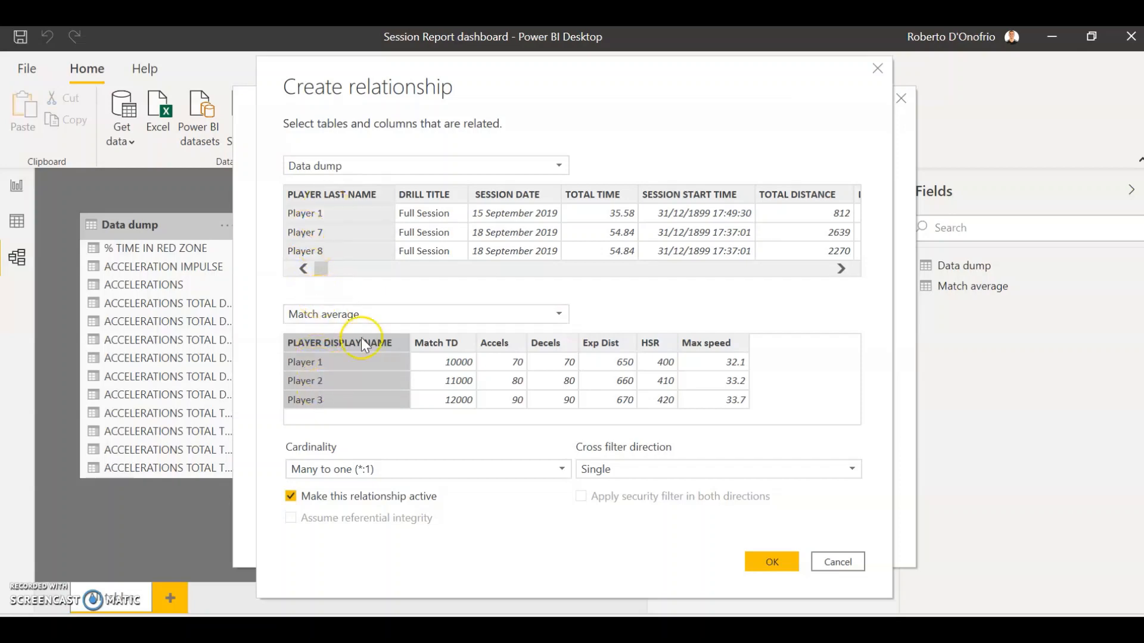
pyautogui.click(772, 562)
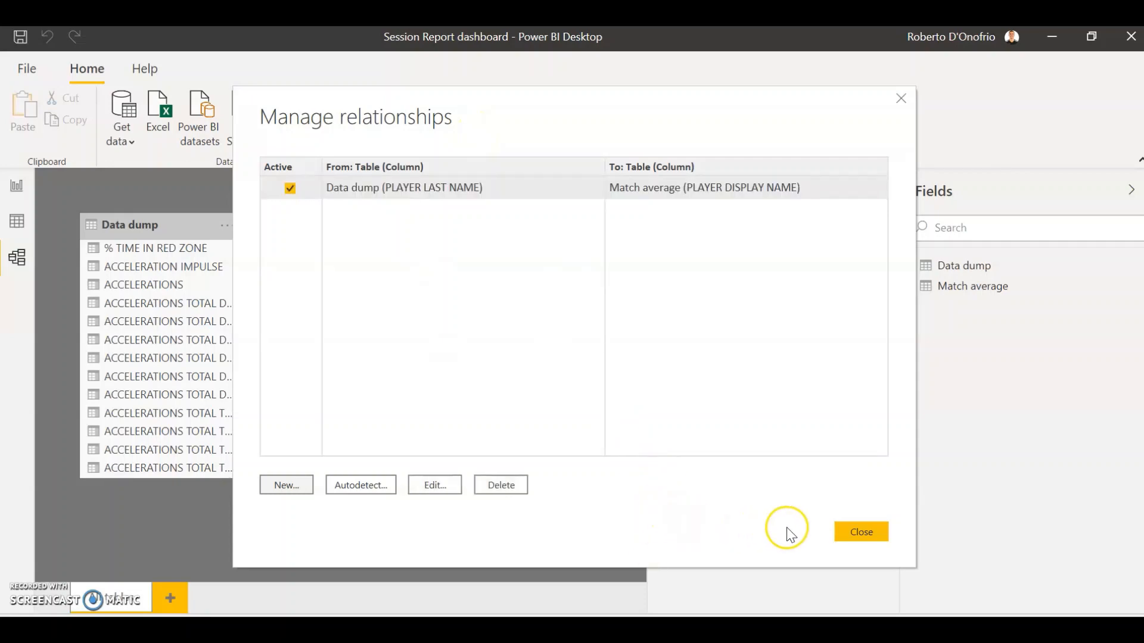
pyautogui.click(860, 534)
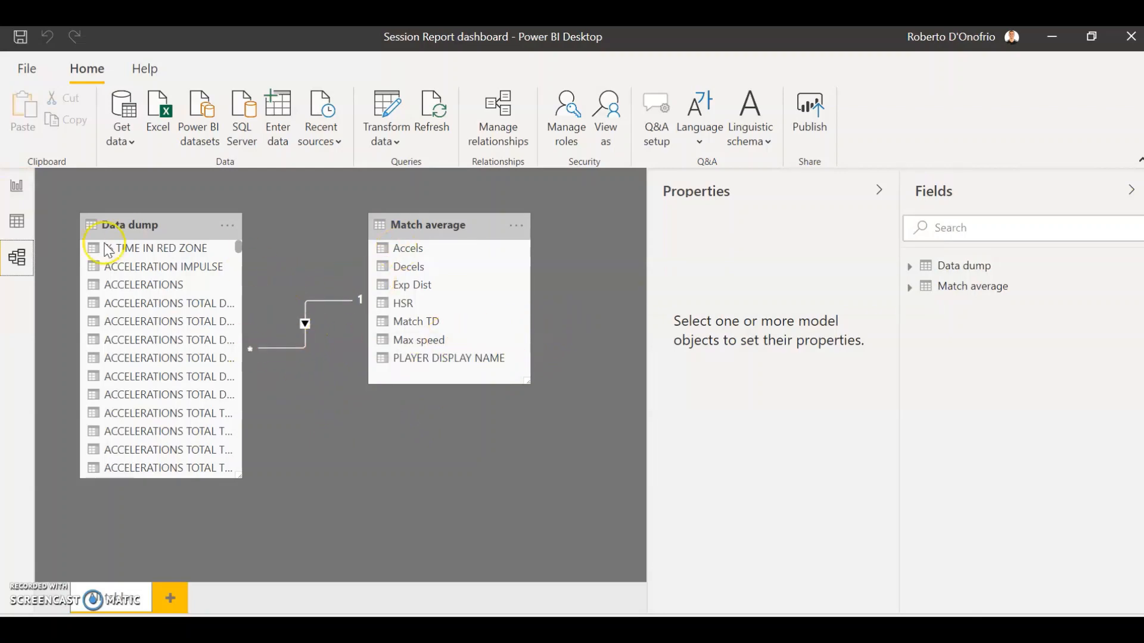
# Return to the report page, search the fields for display, and add PLAYER DISPLAY NAME to the empty table
pyautogui.click(14, 188)
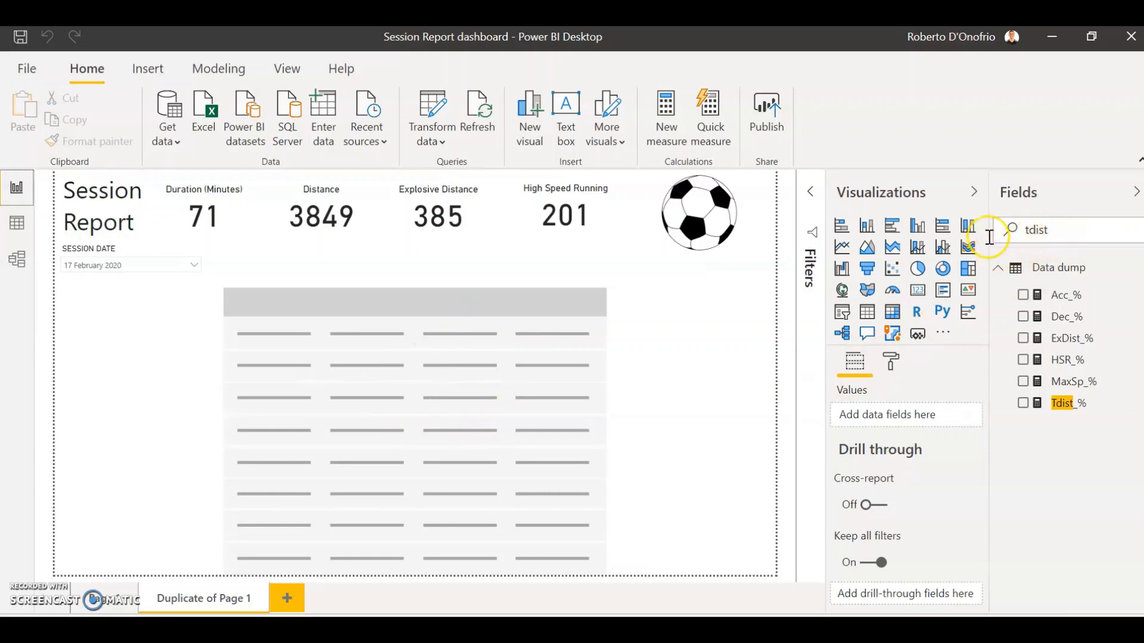
pyautogui.doubleClick(1052, 232)
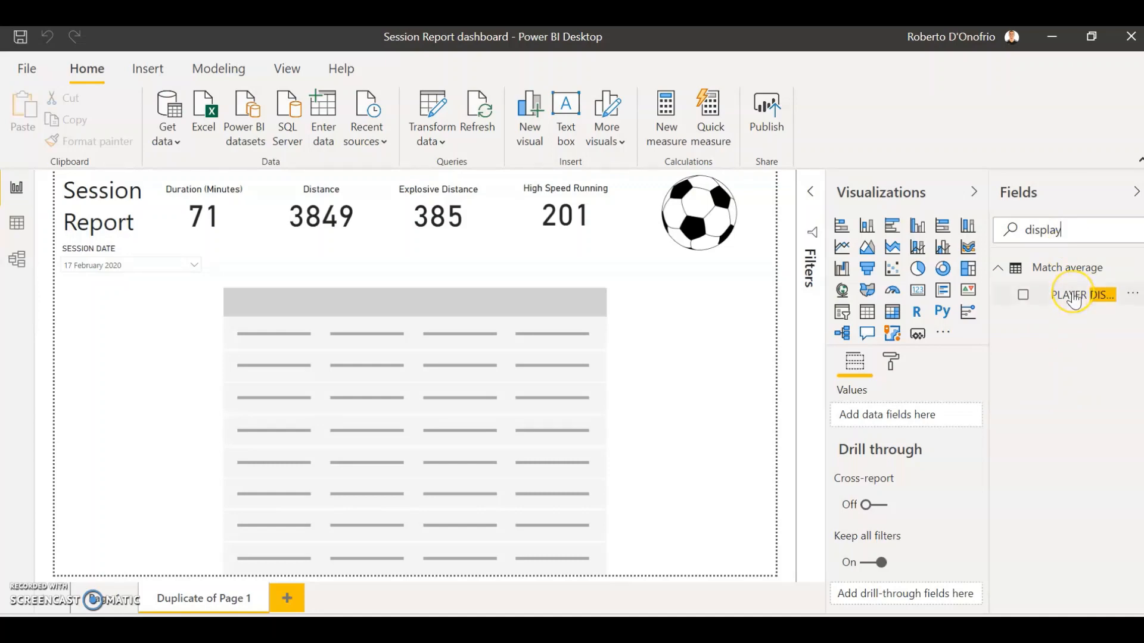
pyautogui.moveTo(1067, 298); pyautogui.dragTo(375, 390)
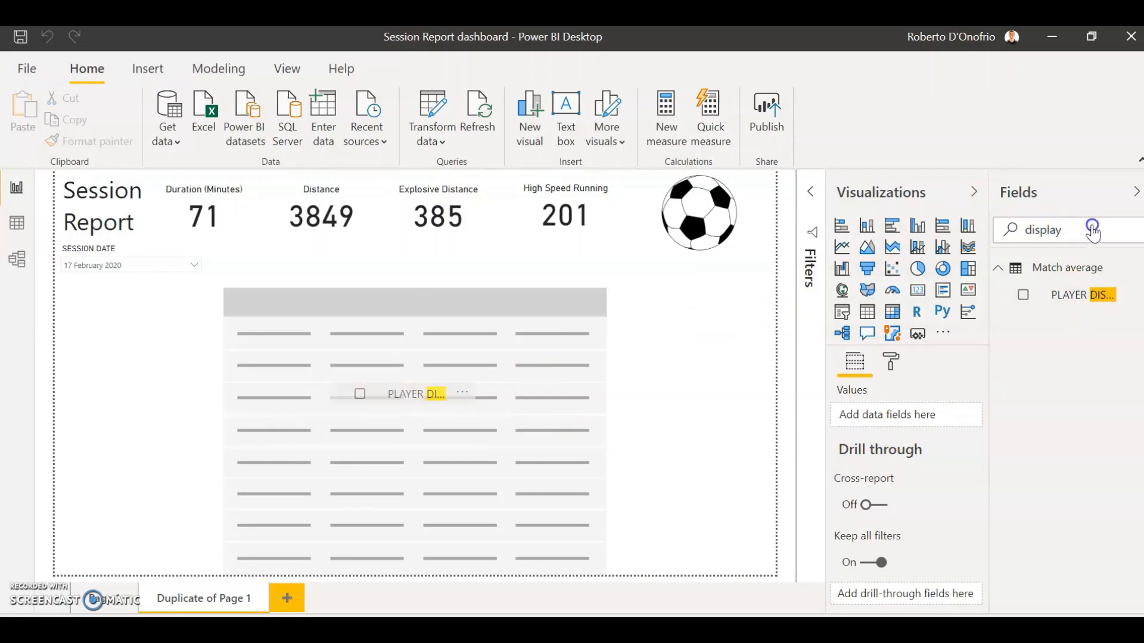
# Search the fields for % and add the Tdist_% measure to the player table
pyautogui.moveTo(1078, 231); pyautogui.dragTo(961, 259)
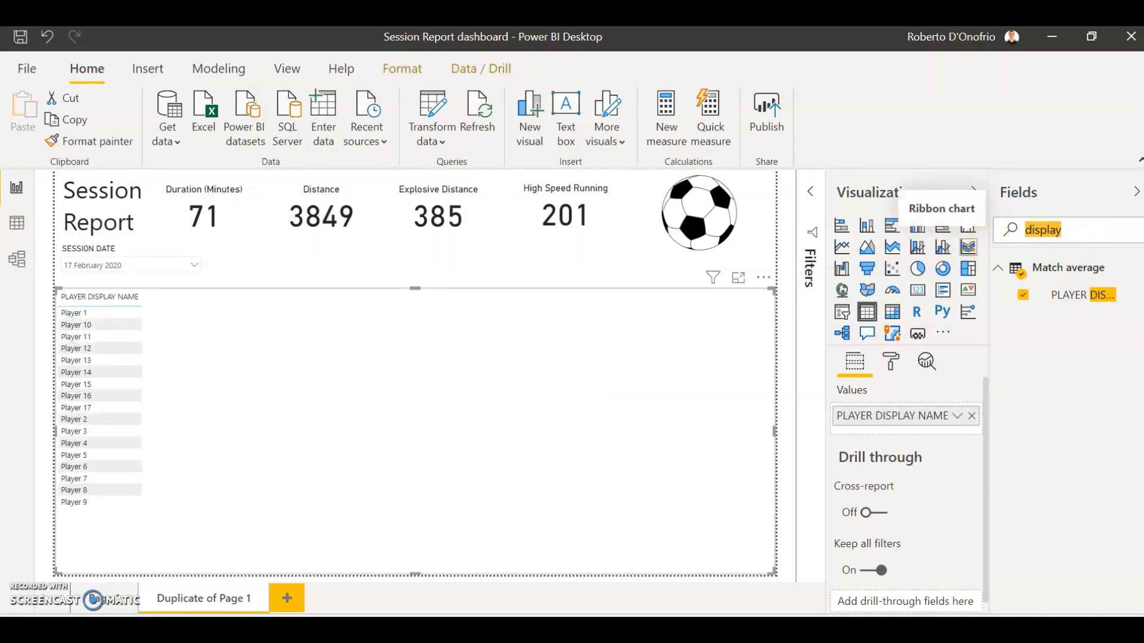
pyautogui.write('%')
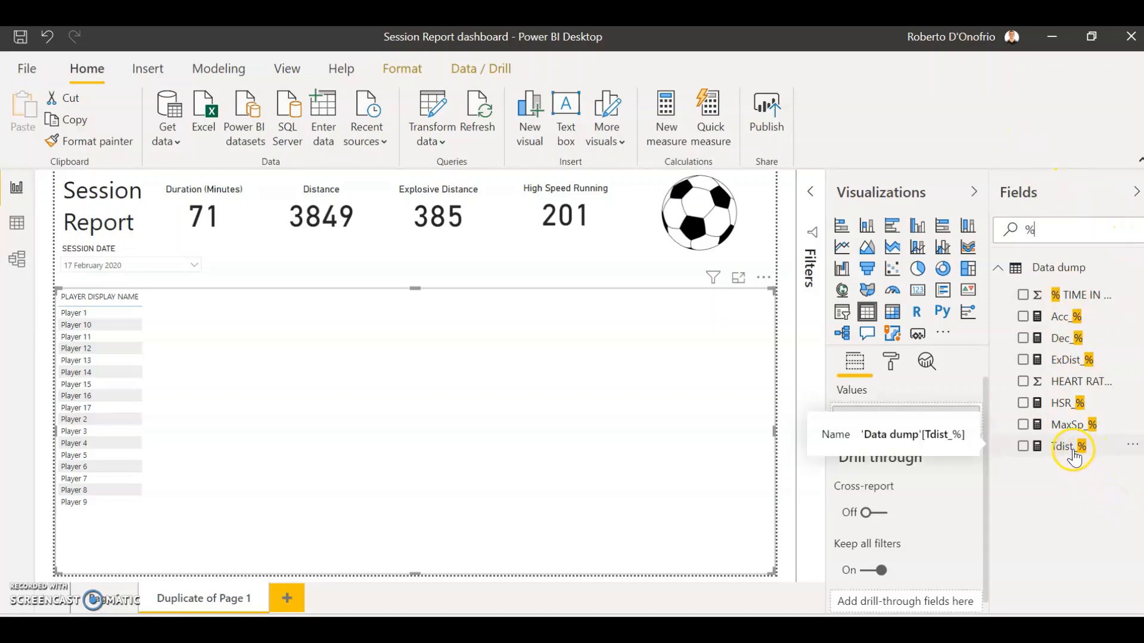
pyautogui.moveTo(1075, 456); pyautogui.dragTo(394, 340)
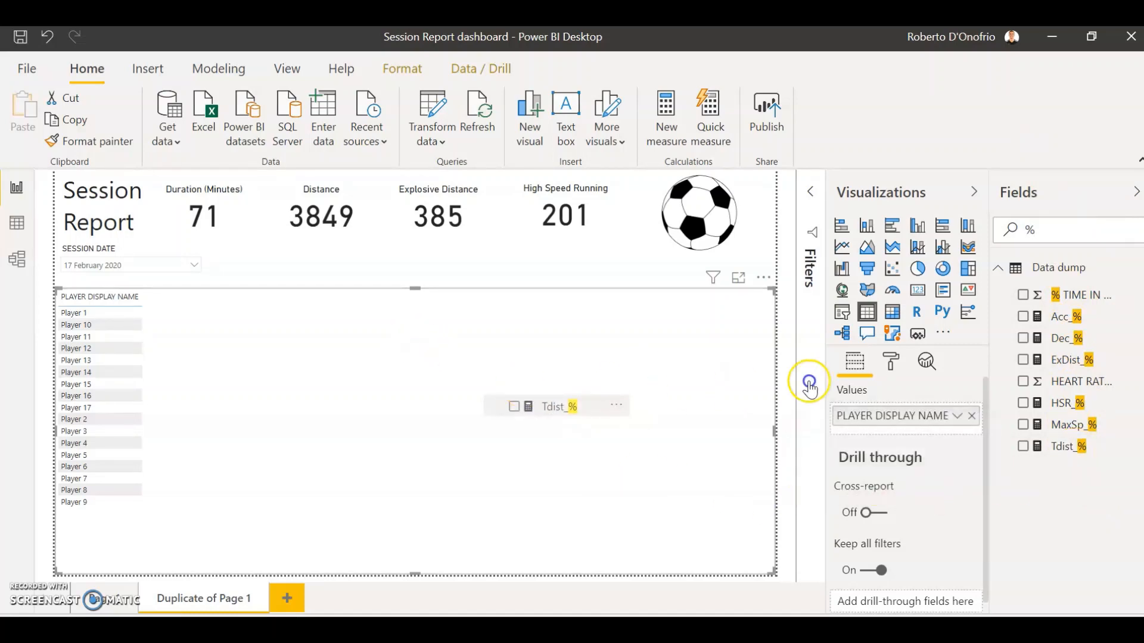
# Add the HSR_%, ExDist_%, Acc_%, Dec_% and MaxSp_% measures to the player table after Tdist_%
pyautogui.moveTo(1063, 403); pyautogui.dragTo(512, 388)
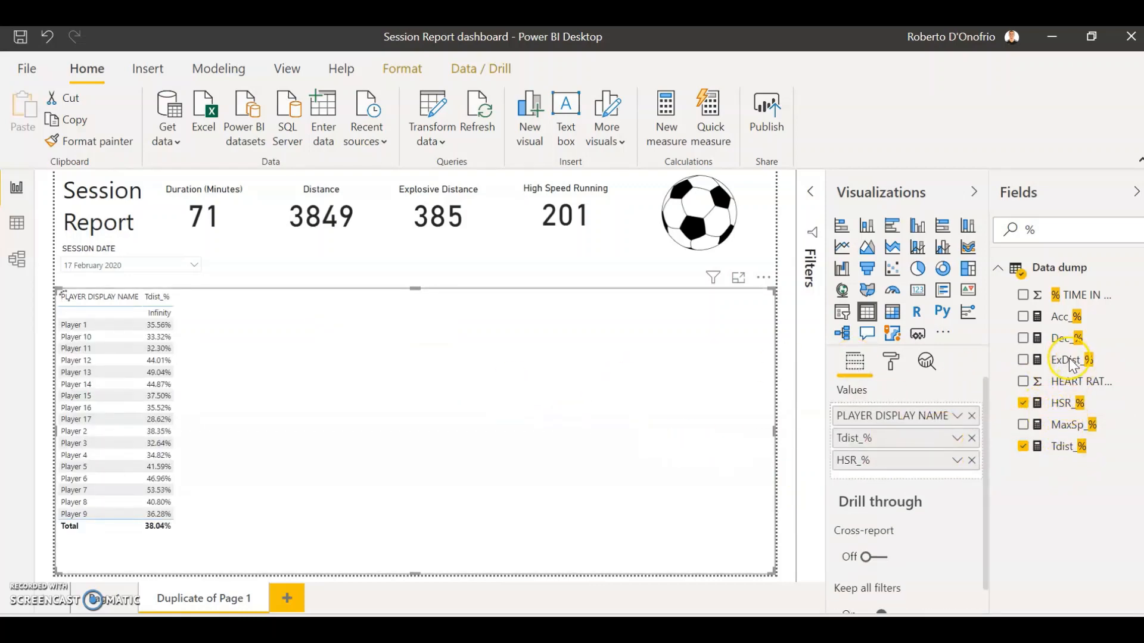
pyautogui.moveTo(1072, 365); pyautogui.dragTo(530, 416)
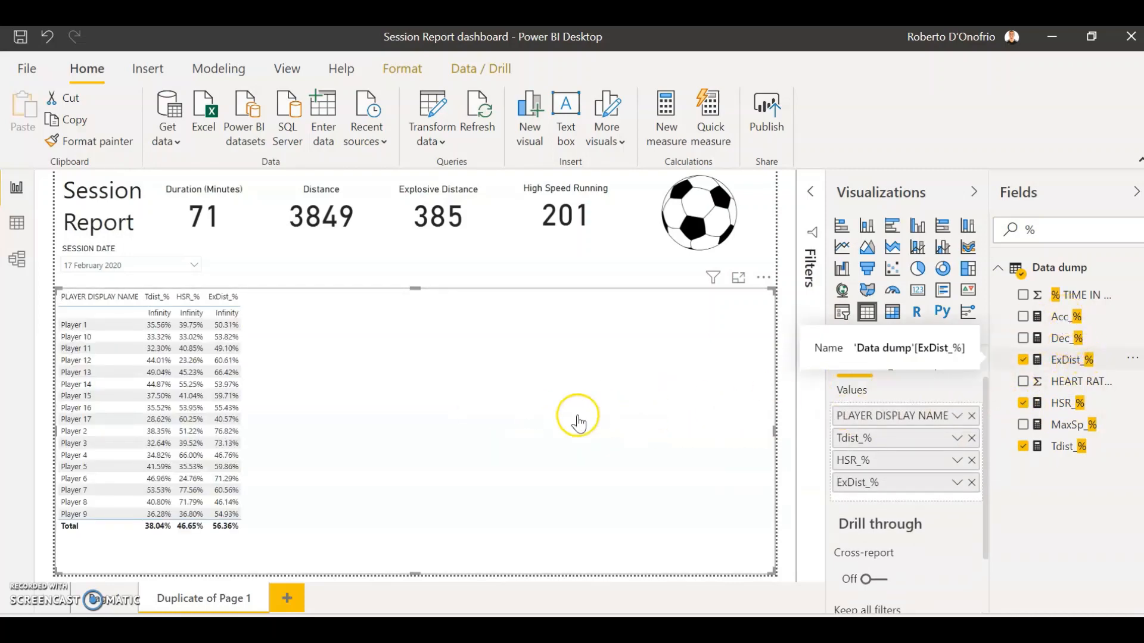
pyautogui.moveTo(1063, 317); pyautogui.dragTo(450, 390)
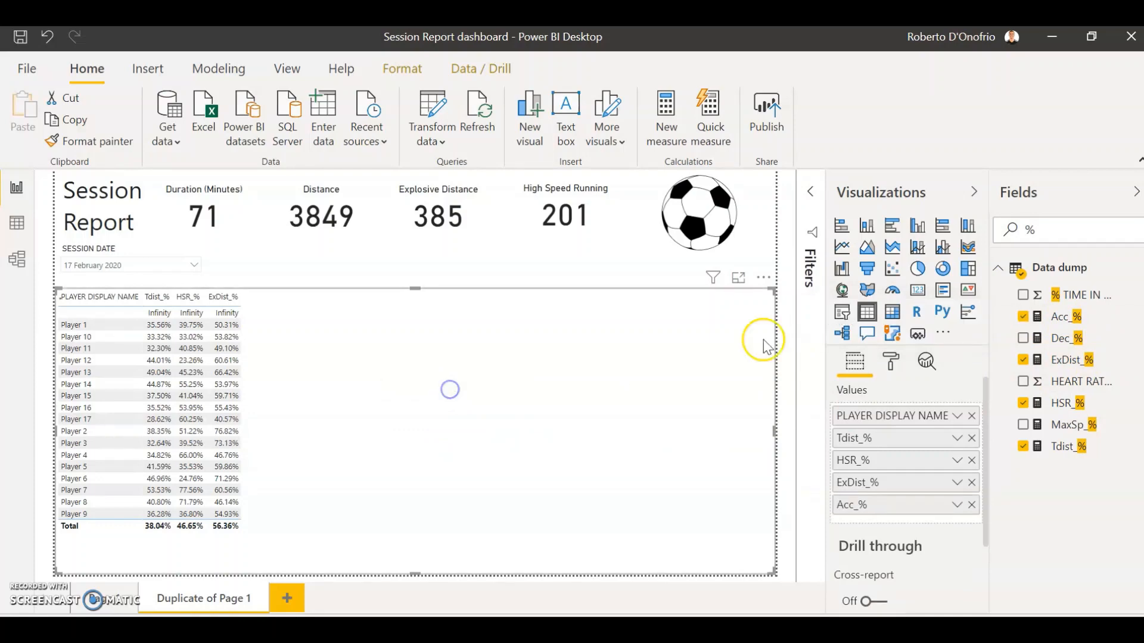
pyautogui.moveTo(1050, 339); pyautogui.dragTo(501, 367)
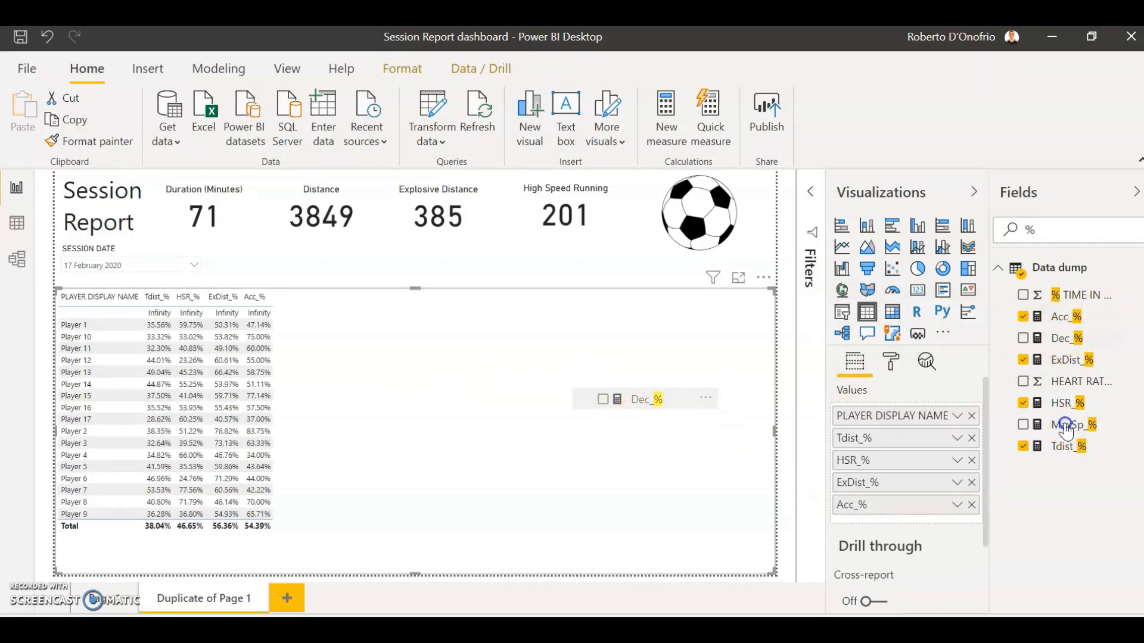
pyautogui.moveTo(1066, 425); pyautogui.dragTo(548, 406)
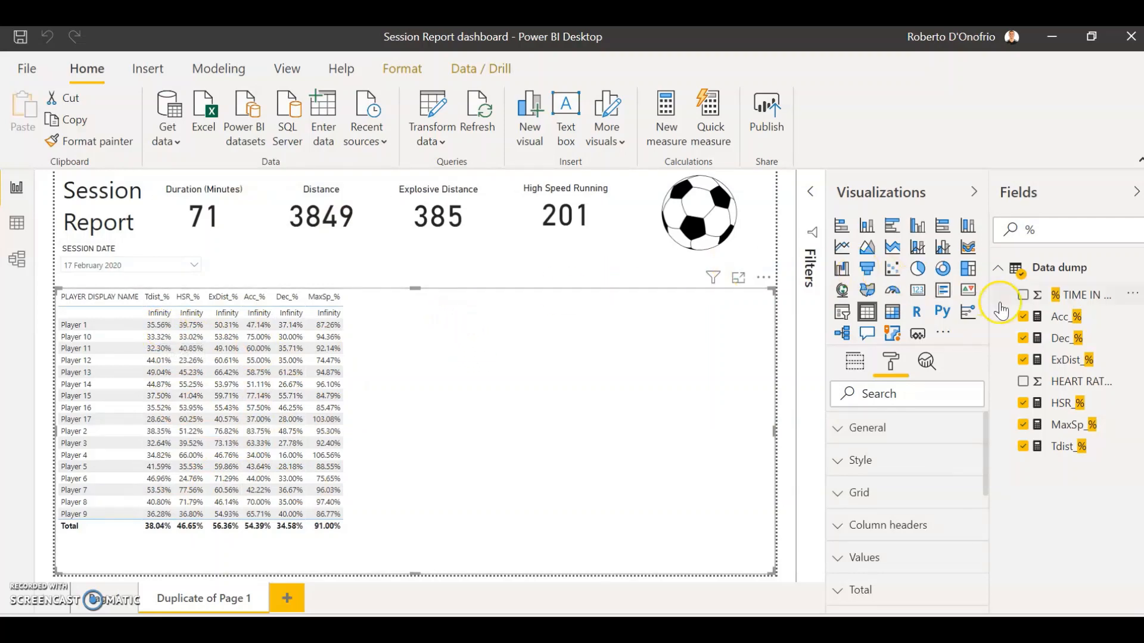
# Format the percentage measures in the player table with 0 decimal places, starting with Acc_%
pyautogui.click(1065, 324)
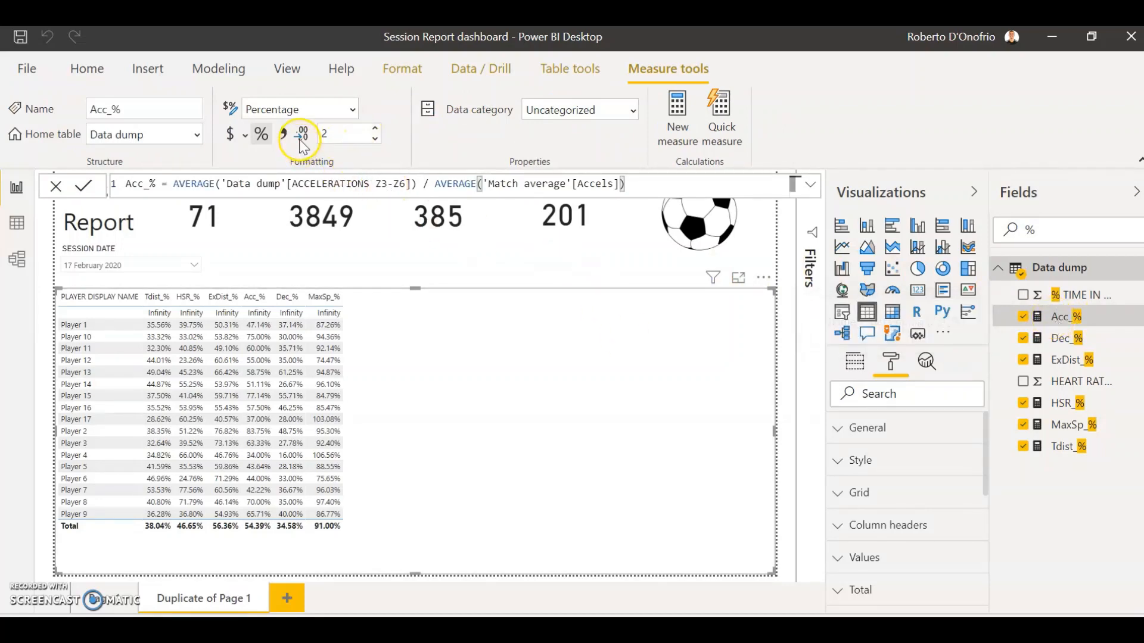
pyautogui.click(374, 139)
pyautogui.click(373, 141)
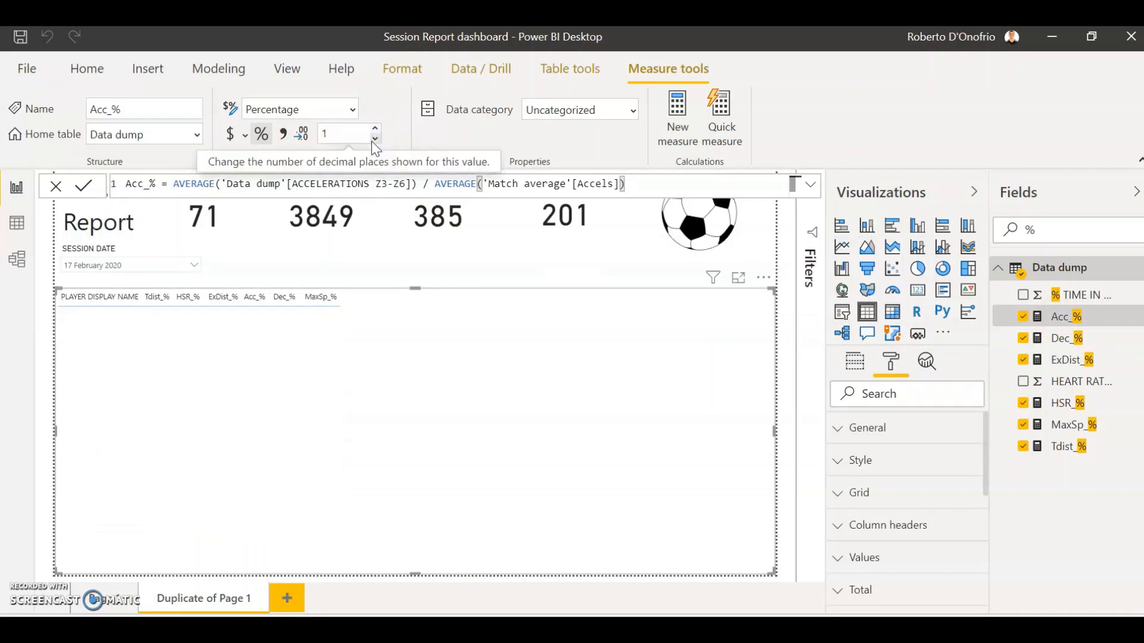
pyautogui.click(374, 140)
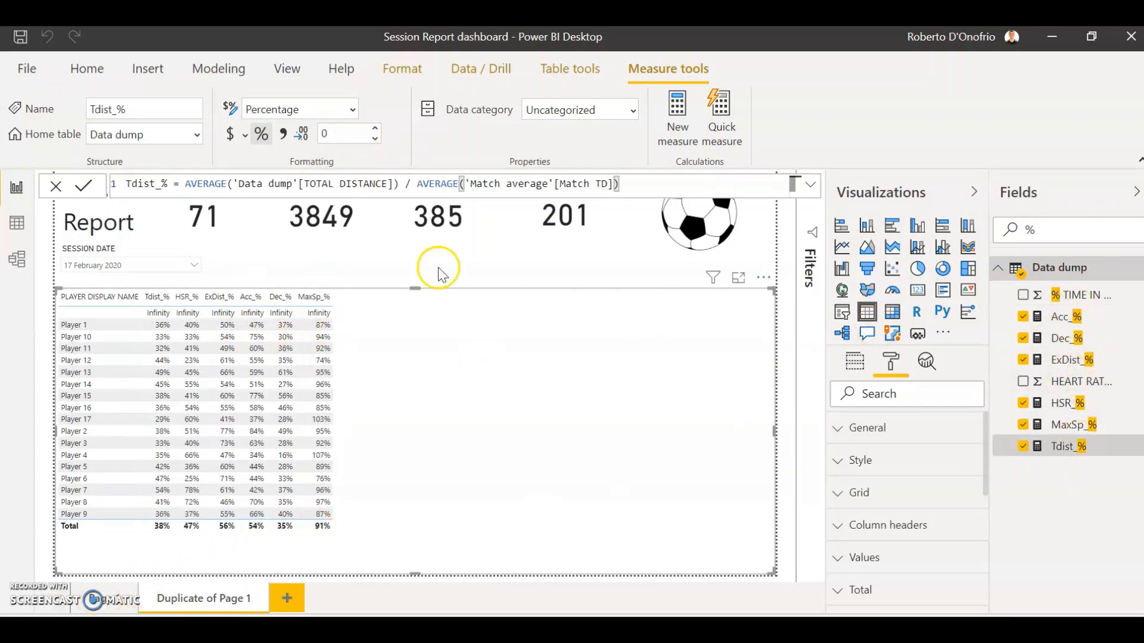
# Set the text size of the player table's values to 12 pt
pyautogui.click(451, 328)
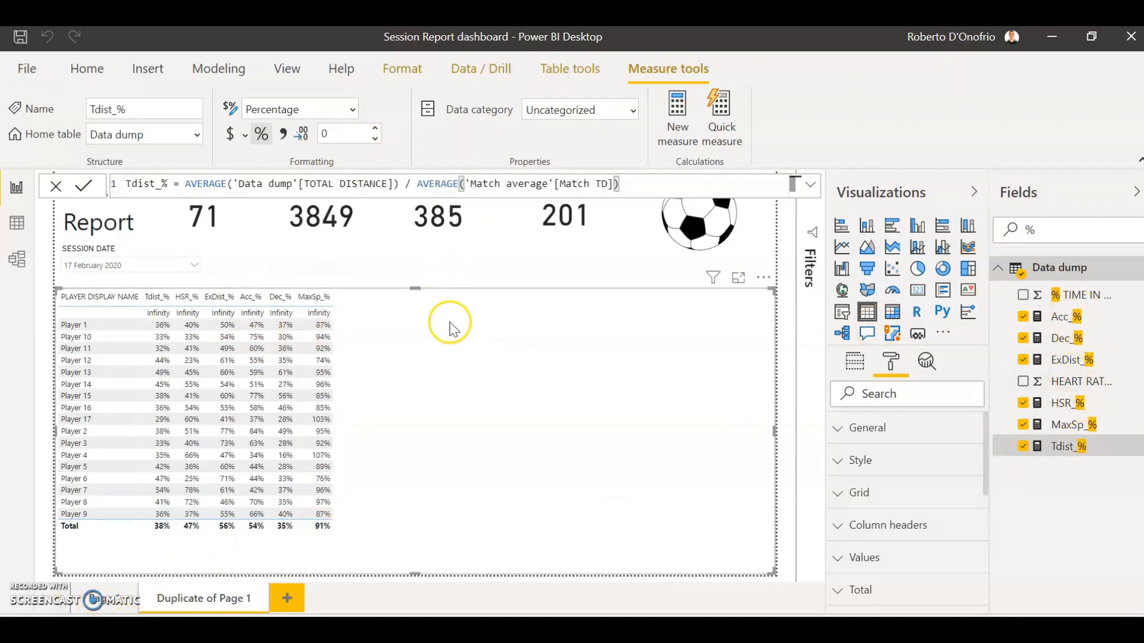
pyautogui.click(451, 326)
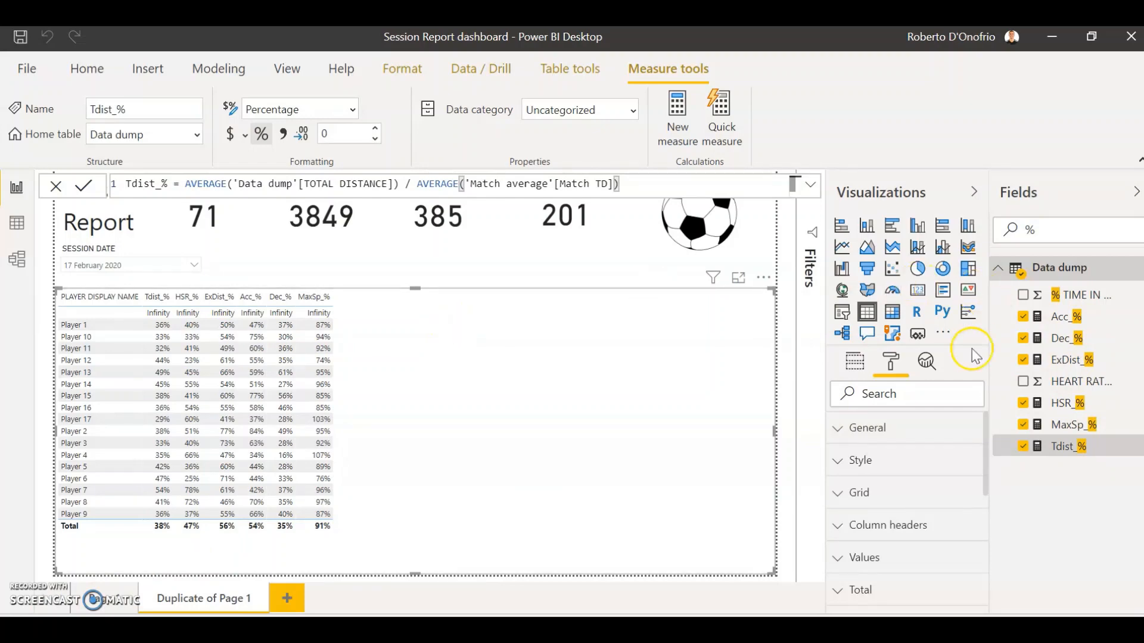
pyautogui.click(850, 457)
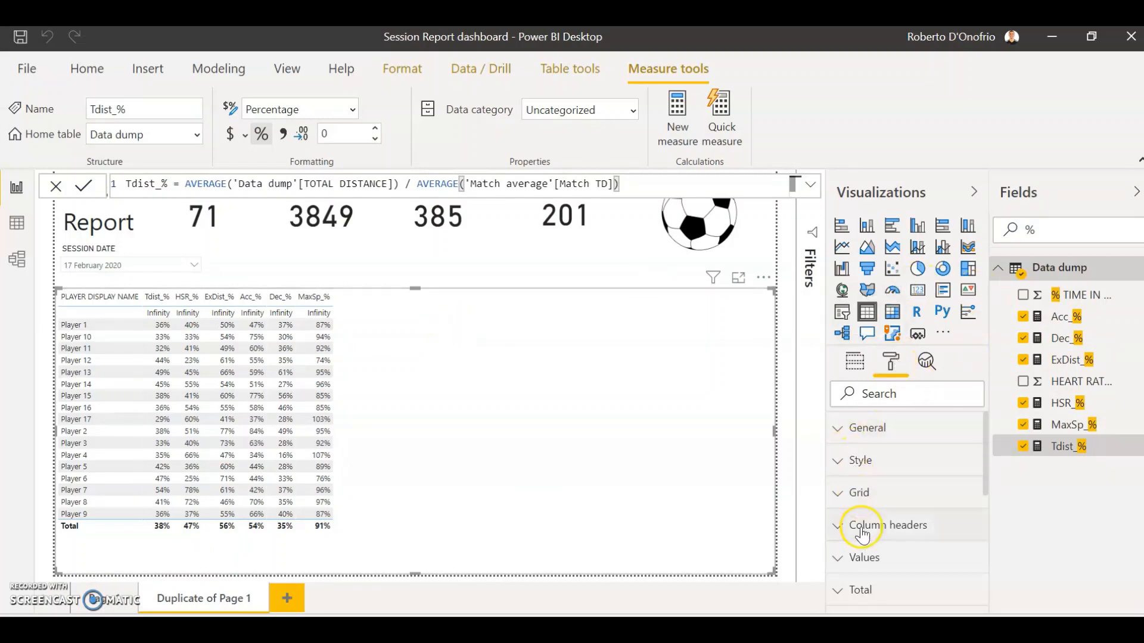
pyautogui.click(881, 556)
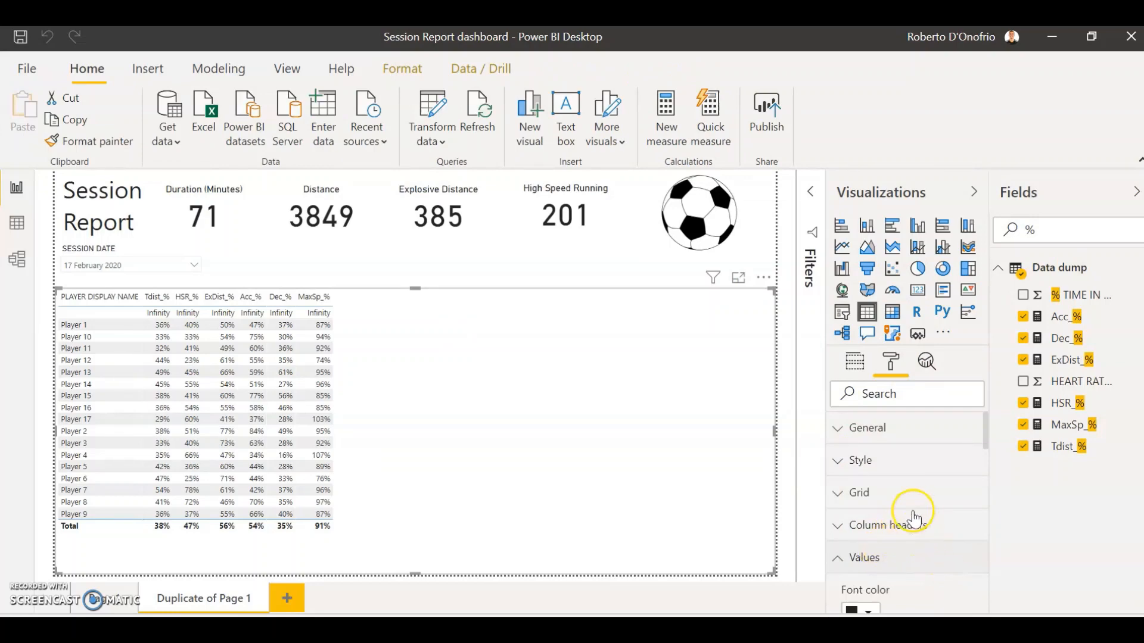
pyautogui.scroll(-3, 924, 506)
pyautogui.scroll(-6, 930, 472)
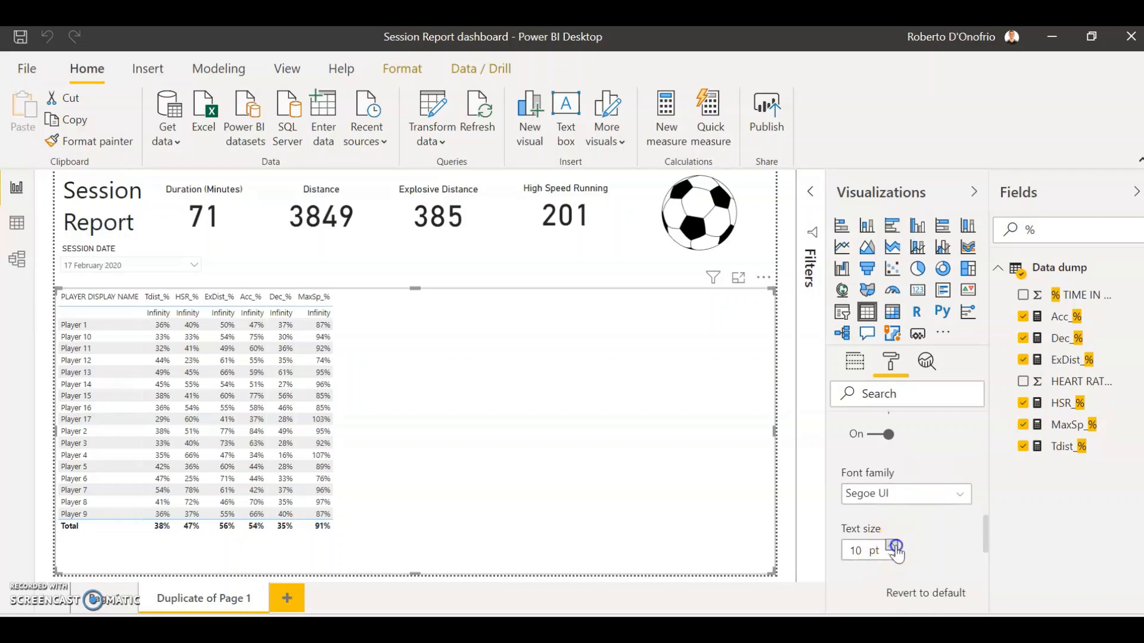
pyautogui.click(892, 546)
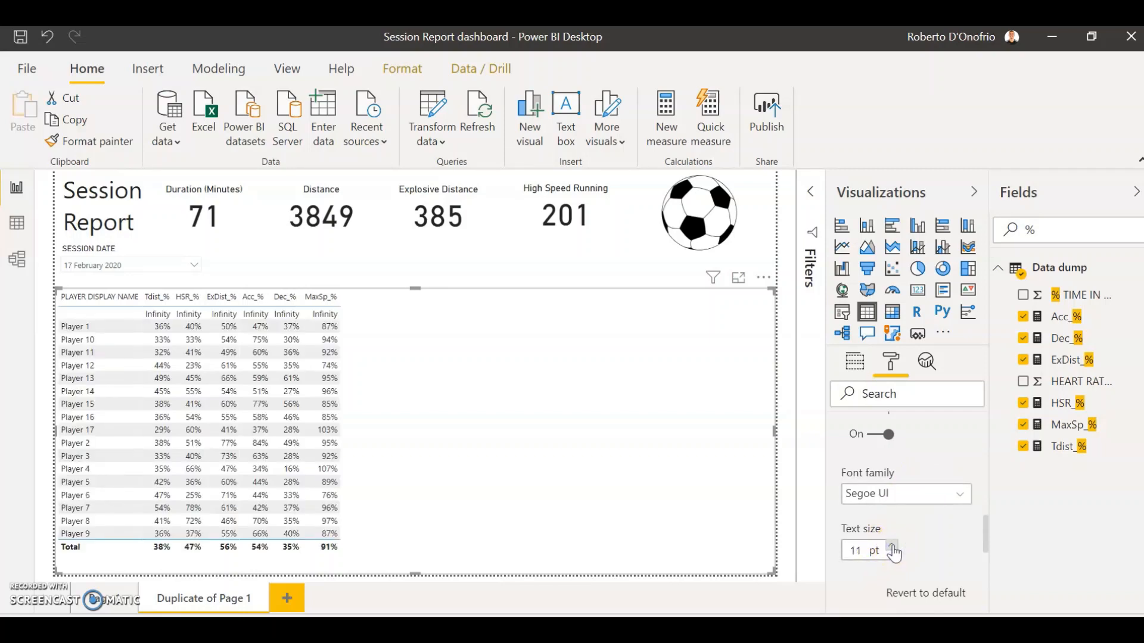
pyautogui.click(893, 545)
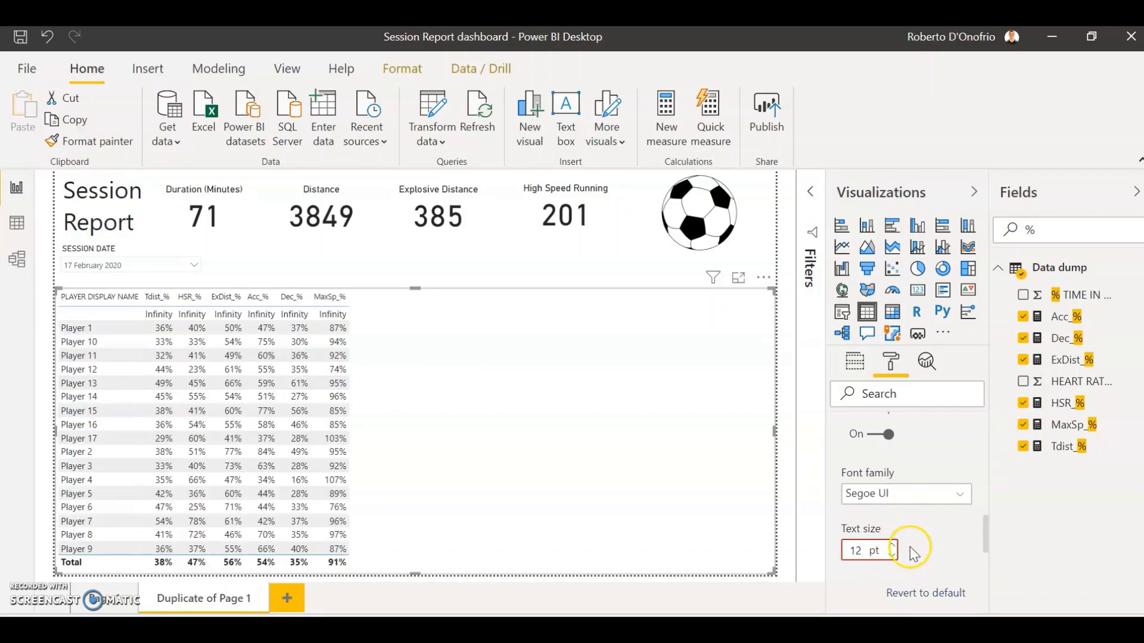
# Set the text size of the player table's column headers to 12 pt and keep the table selected
pyautogui.scroll(10, 900, 432)
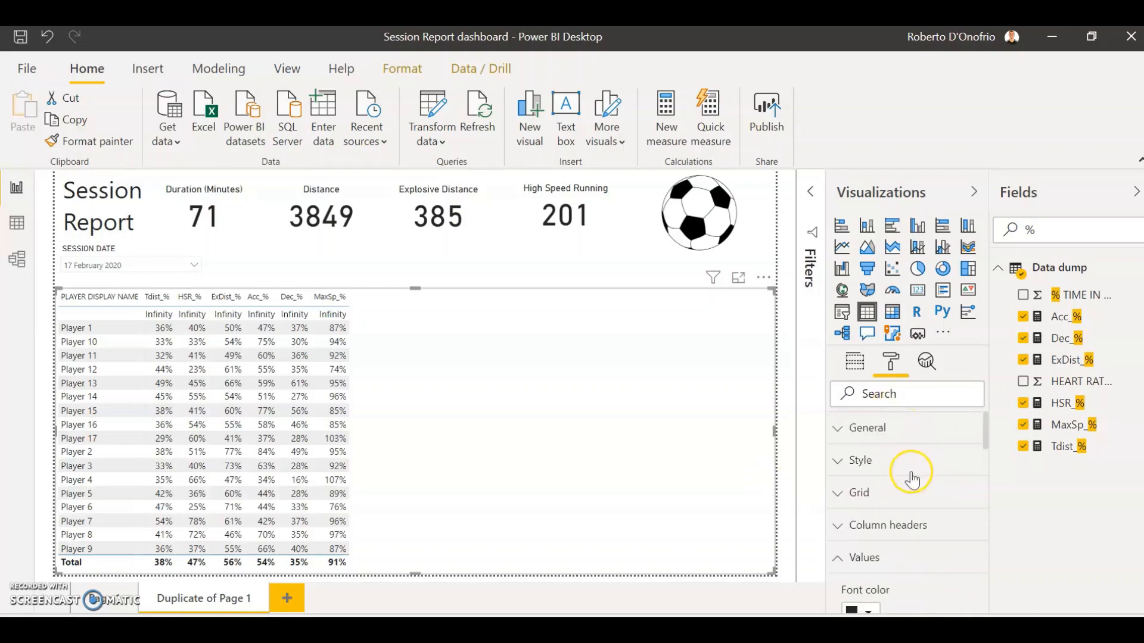
pyautogui.click(864, 525)
pyautogui.scroll(-2, 965, 551)
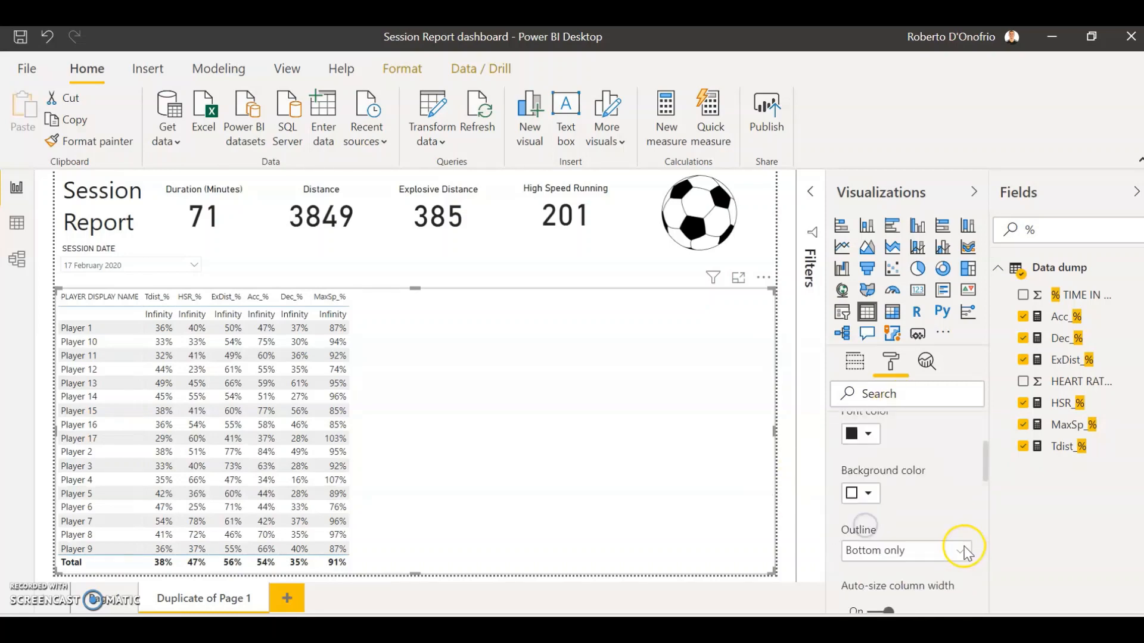
pyautogui.scroll(-2, 953, 548)
pyautogui.scroll(3, 900, 500)
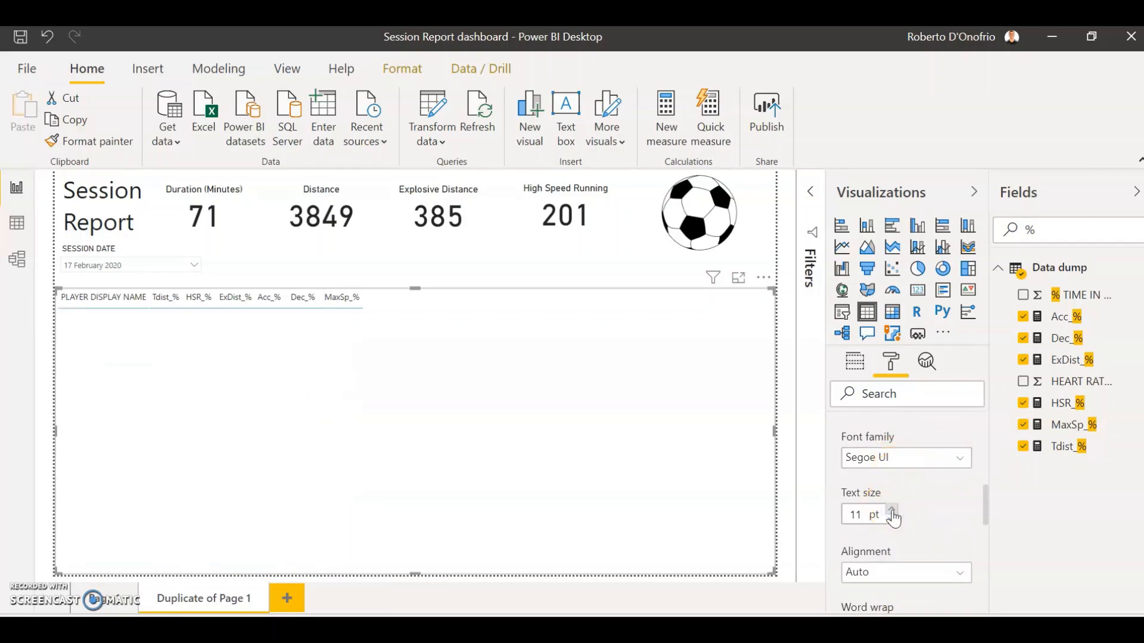
pyautogui.click(891, 512)
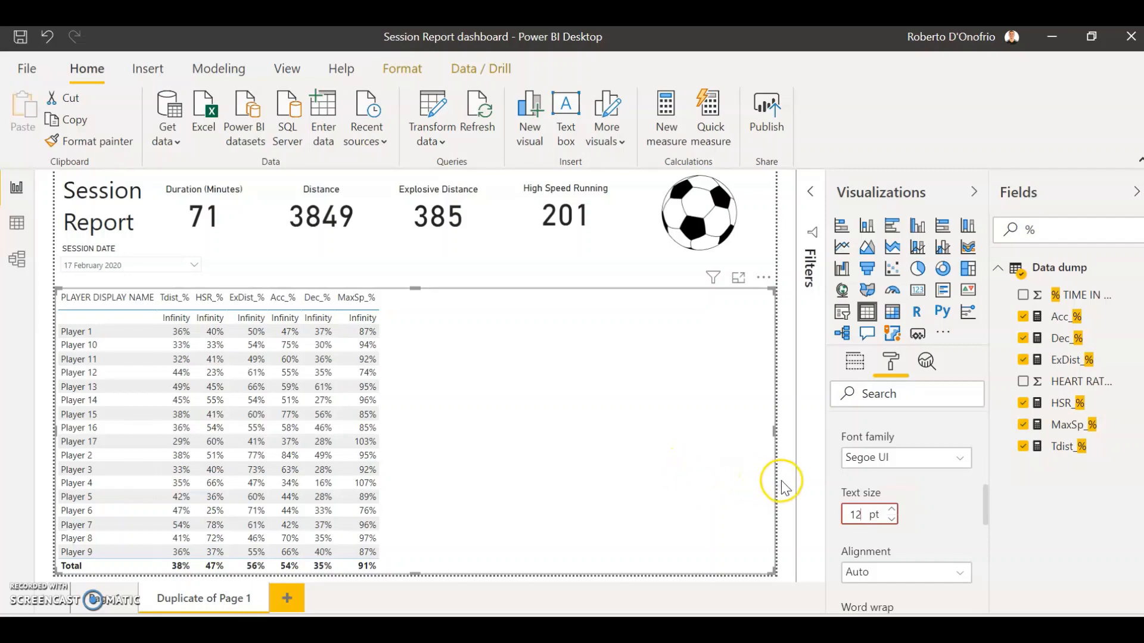
pyautogui.click(504, 408)
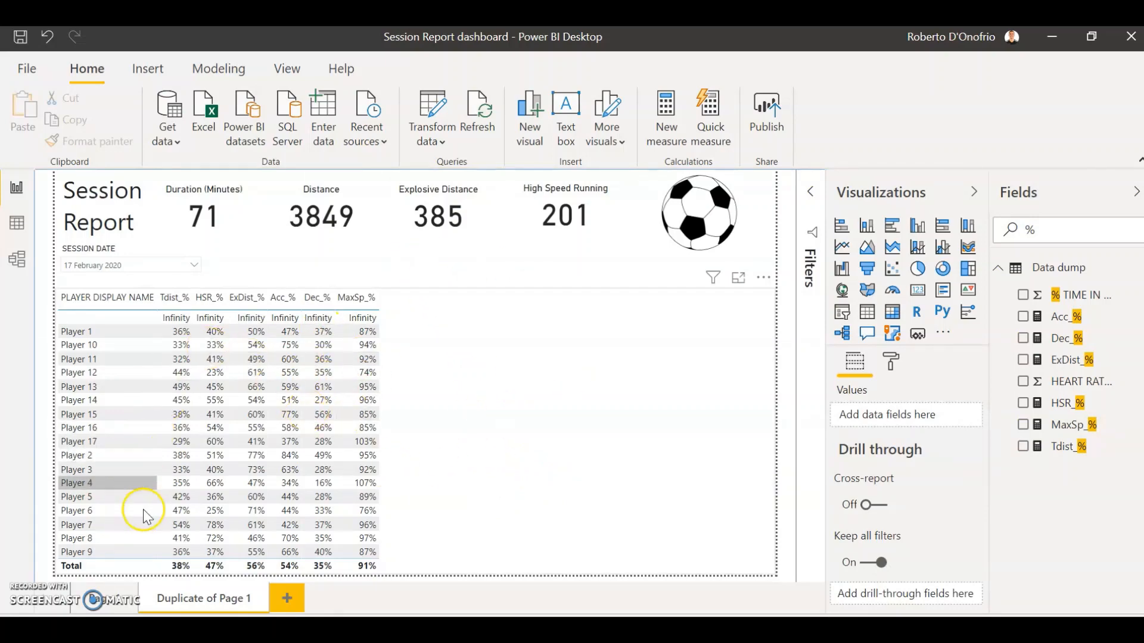
pyautogui.click(465, 341)
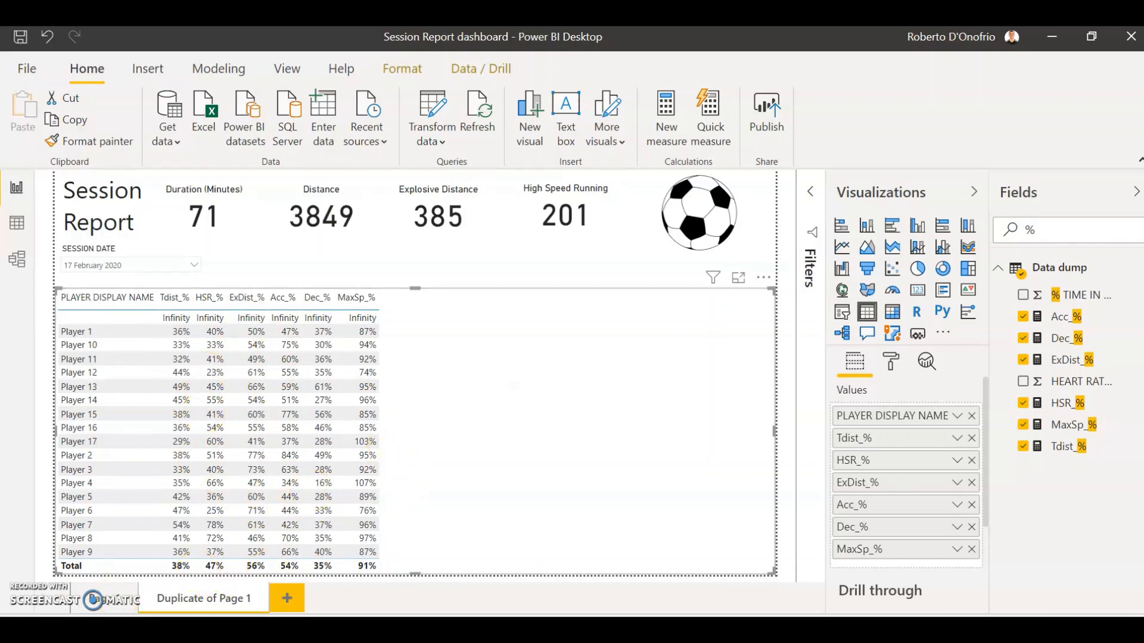
# Switch to Excel, review the colour assigned to each percentage range in the legend, and return to Power BI
pyautogui.click(664, 601)
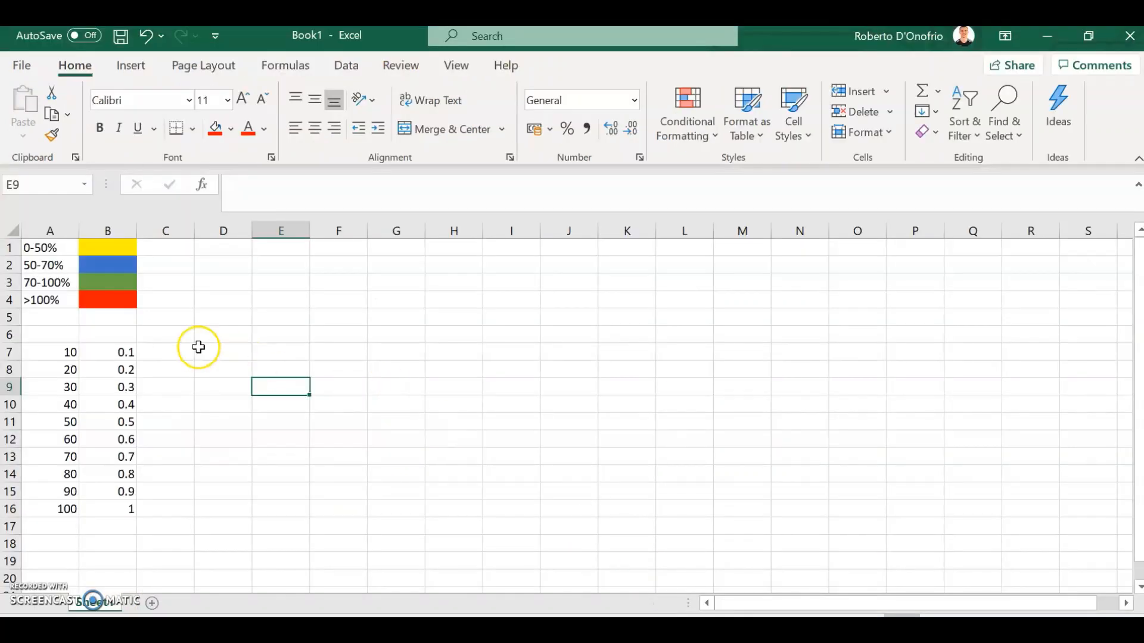
pyautogui.moveTo(119, 318); pyautogui.dragTo(33, 246)
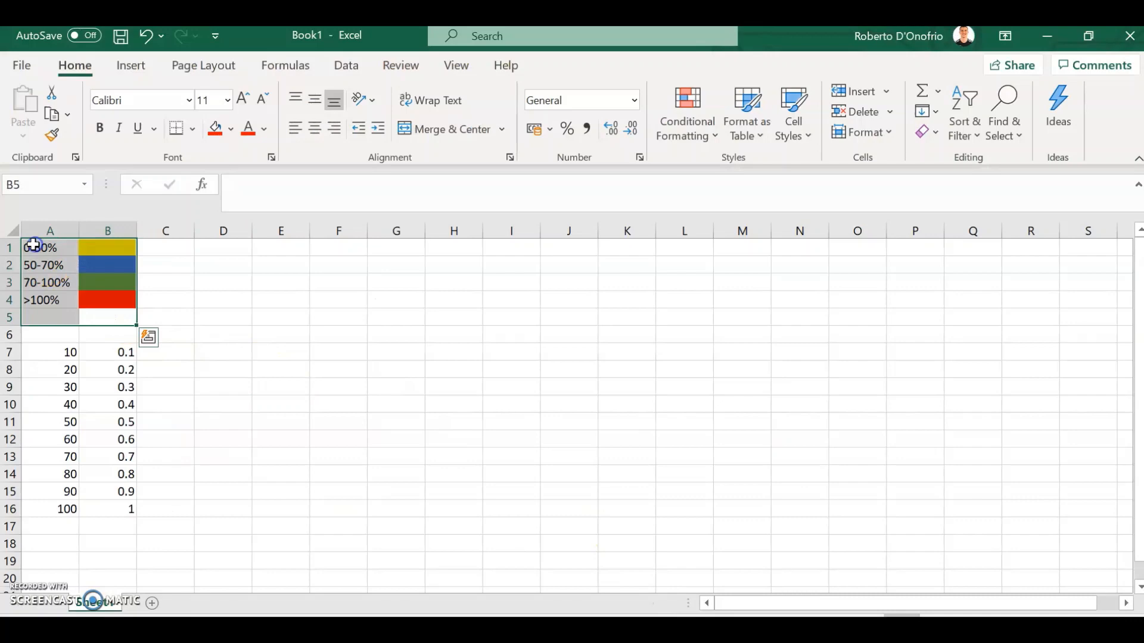
pyautogui.click(169, 281)
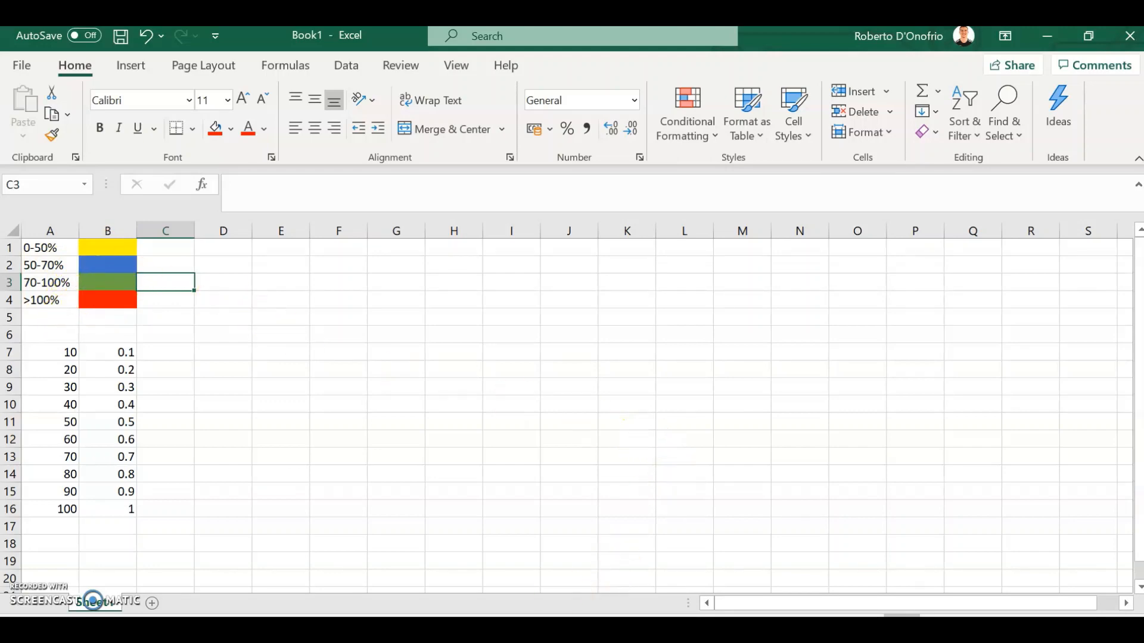
pyautogui.hotkey('alt', 'Tab')
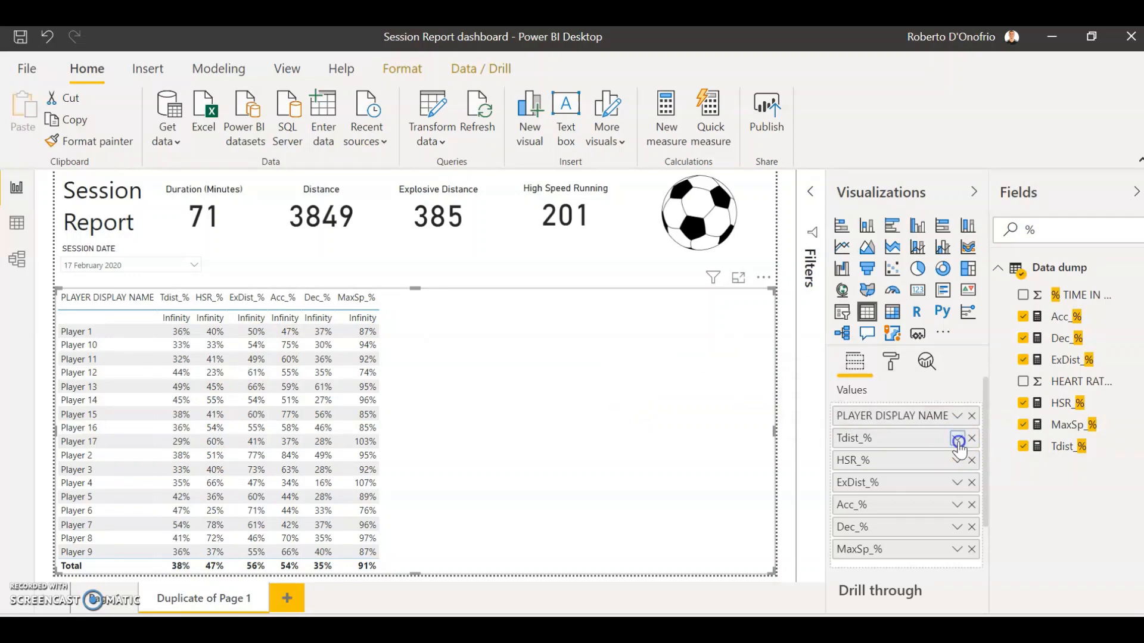
pyautogui.click(957, 441)
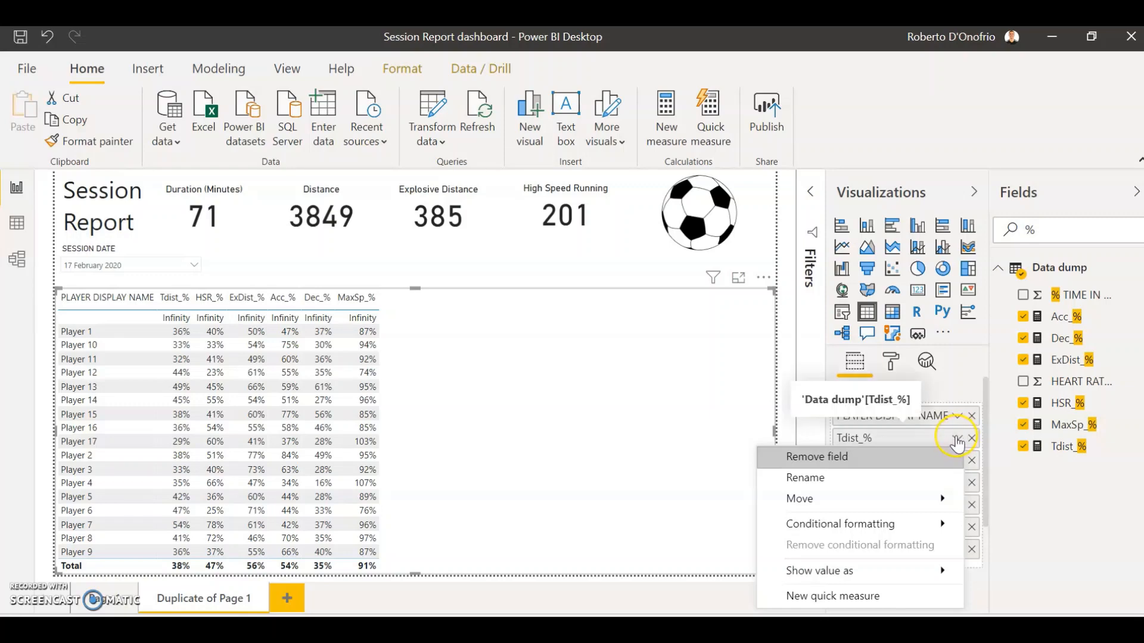
pyautogui.moveTo(887, 527)
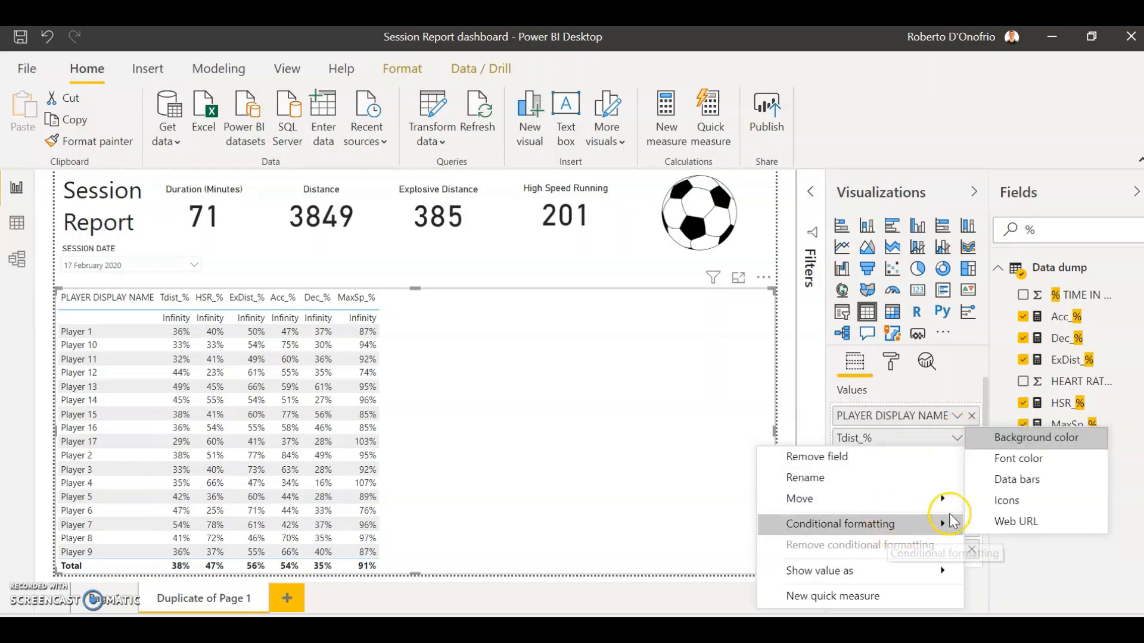
pyautogui.click(1026, 442)
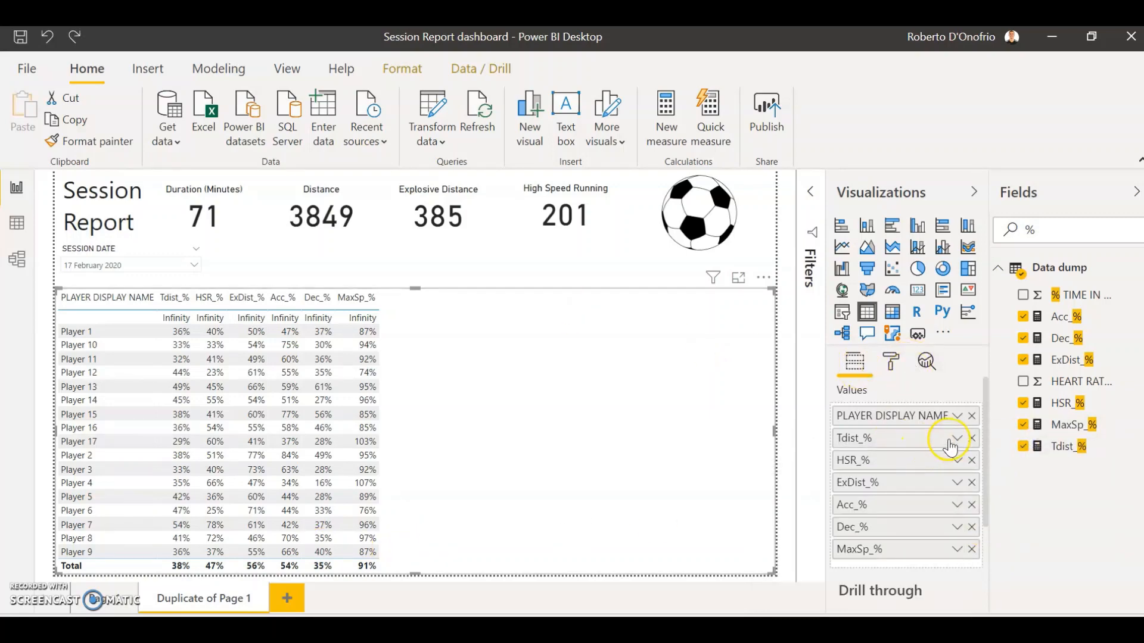
# Open background color conditional formatting for Tdist_%, format it by Rules, and set the first rule's lower limit type to Number
pyautogui.click(955, 439)
pyautogui.moveTo(887, 527)
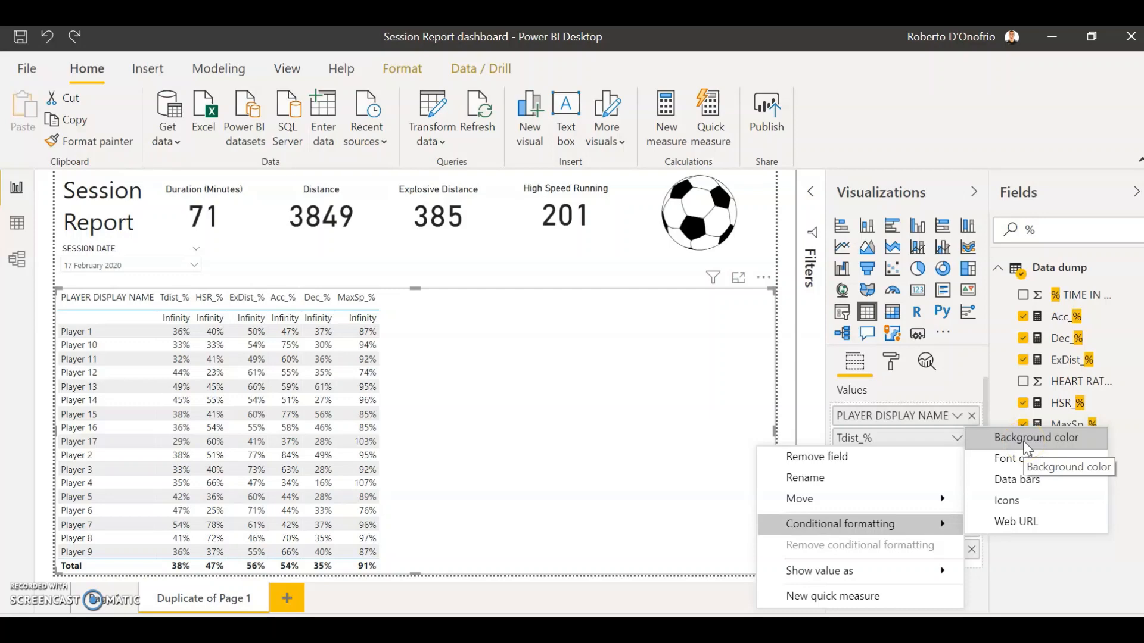
pyautogui.click(1020, 442)
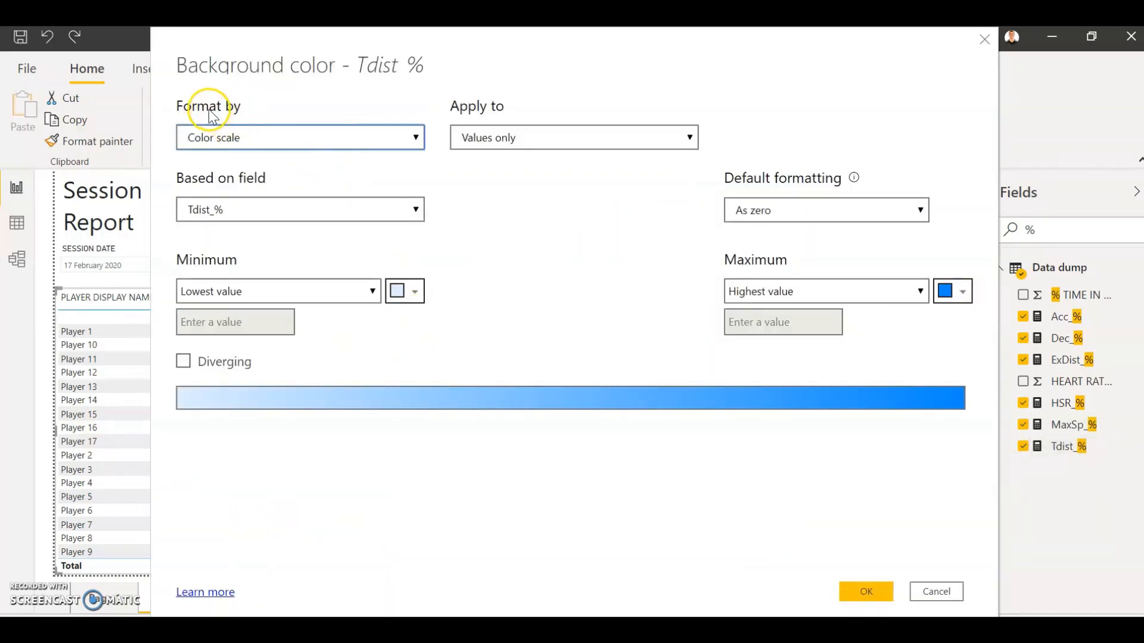
pyautogui.click(219, 133)
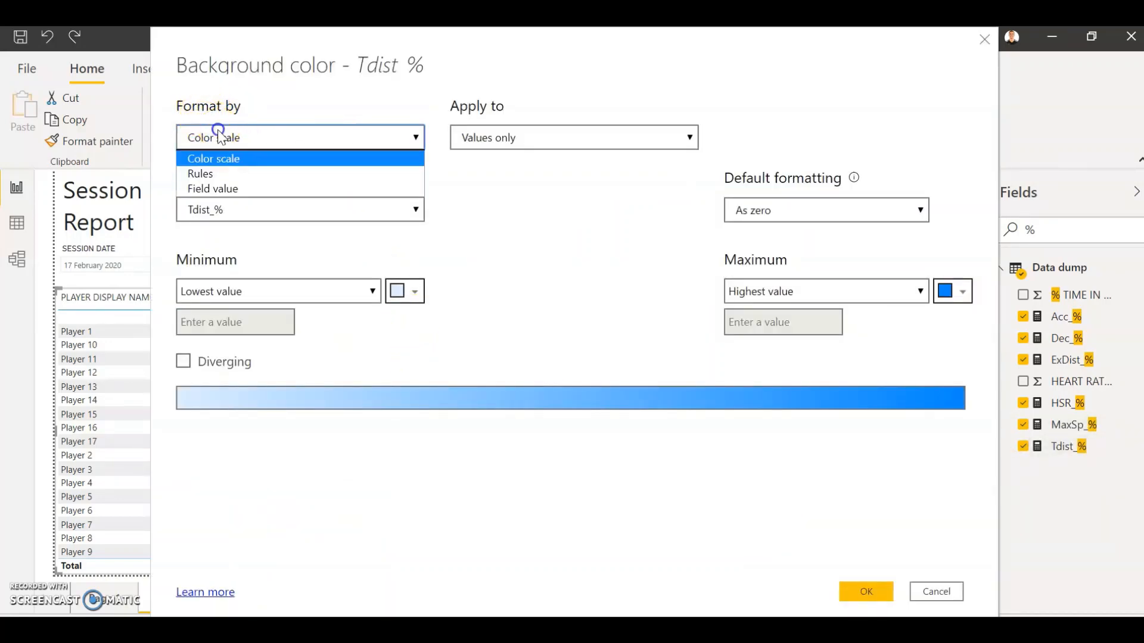
pyautogui.click(221, 173)
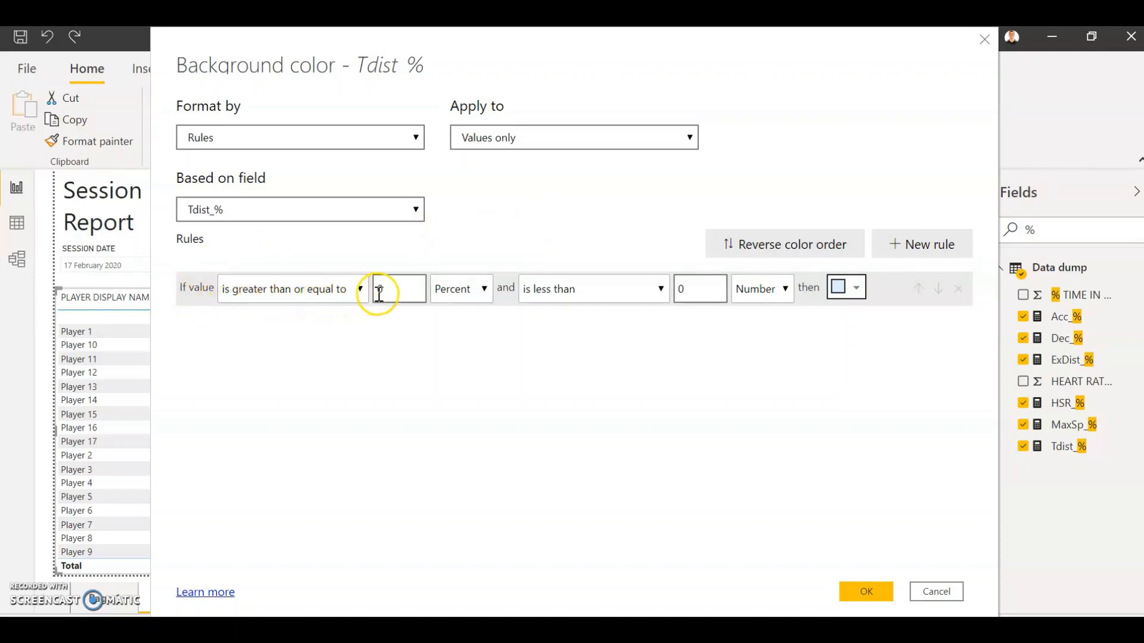
pyautogui.click(451, 291)
pyautogui.click(465, 312)
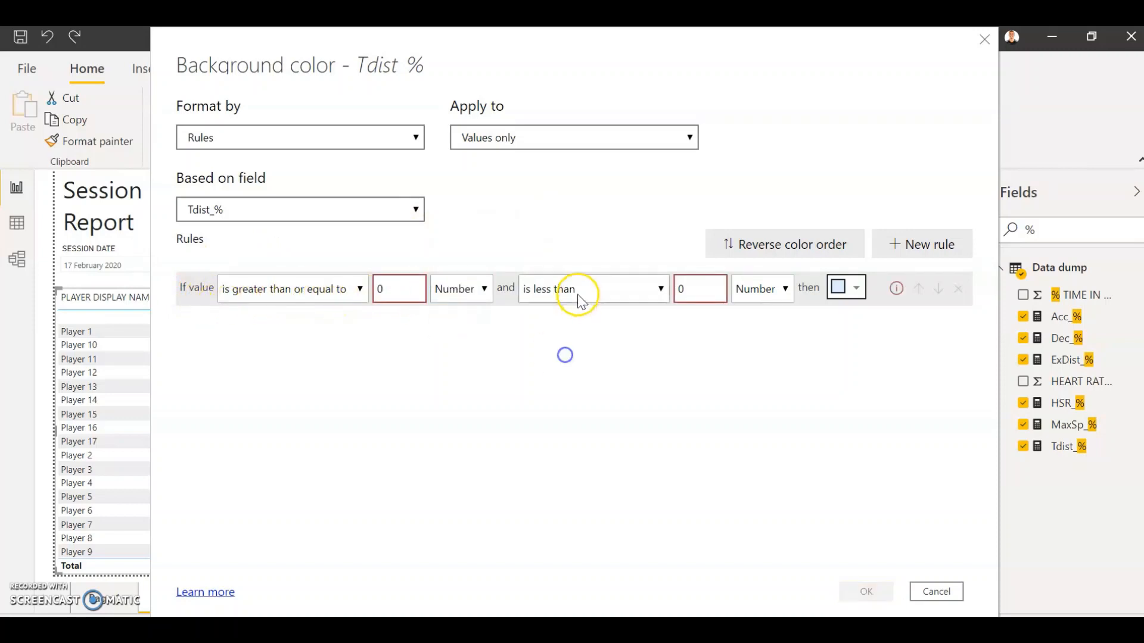
# Switch to Excel, review the decimal equivalents listed for 50, 70 and 100 percent, and return to Power BI
pyautogui.click(706, 292)
pyautogui.moveTo(692, 297); pyautogui.dragTo(677, 301)
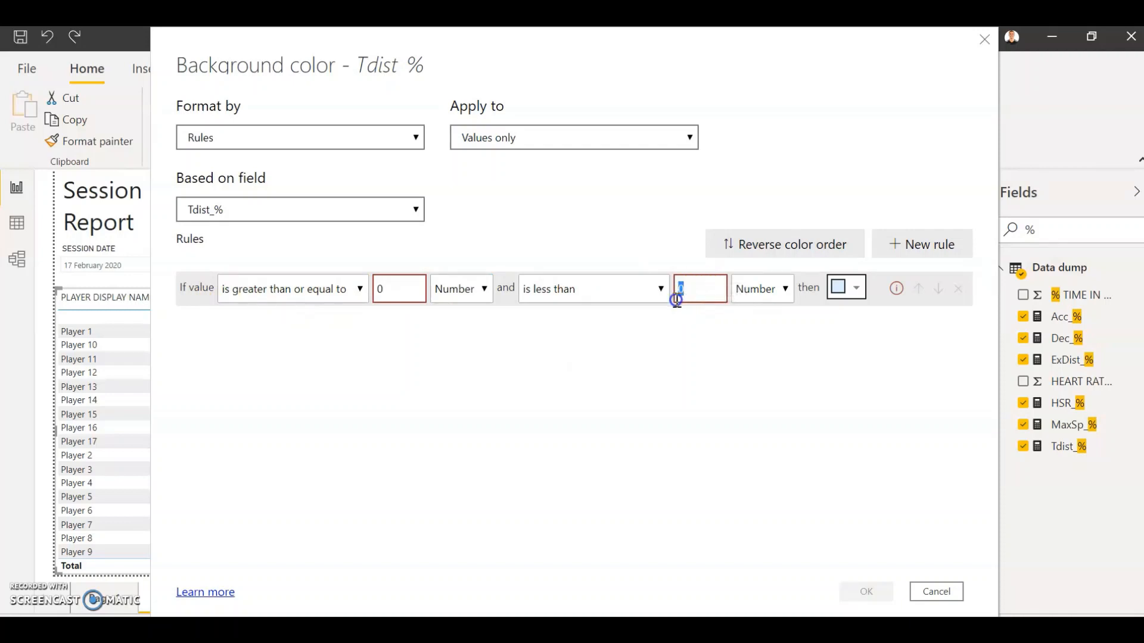
pyautogui.click(693, 325)
pyautogui.moveTo(709, 293); pyautogui.dragTo(677, 305)
pyautogui.click(635, 585)
pyautogui.click(289, 374)
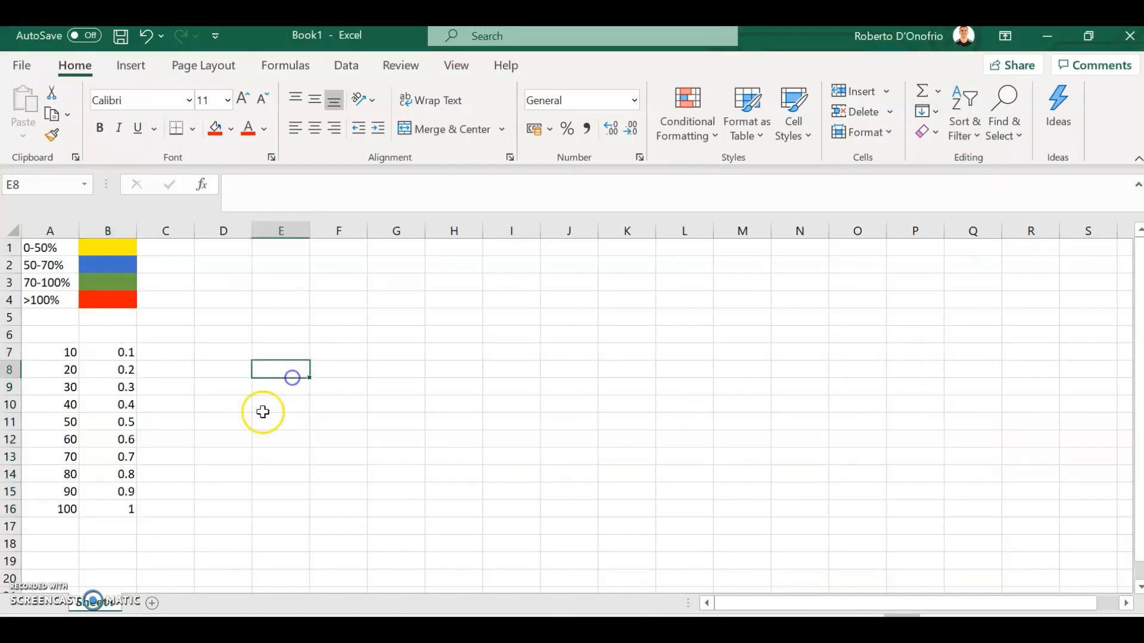
pyautogui.moveTo(41, 423); pyautogui.dragTo(104, 417)
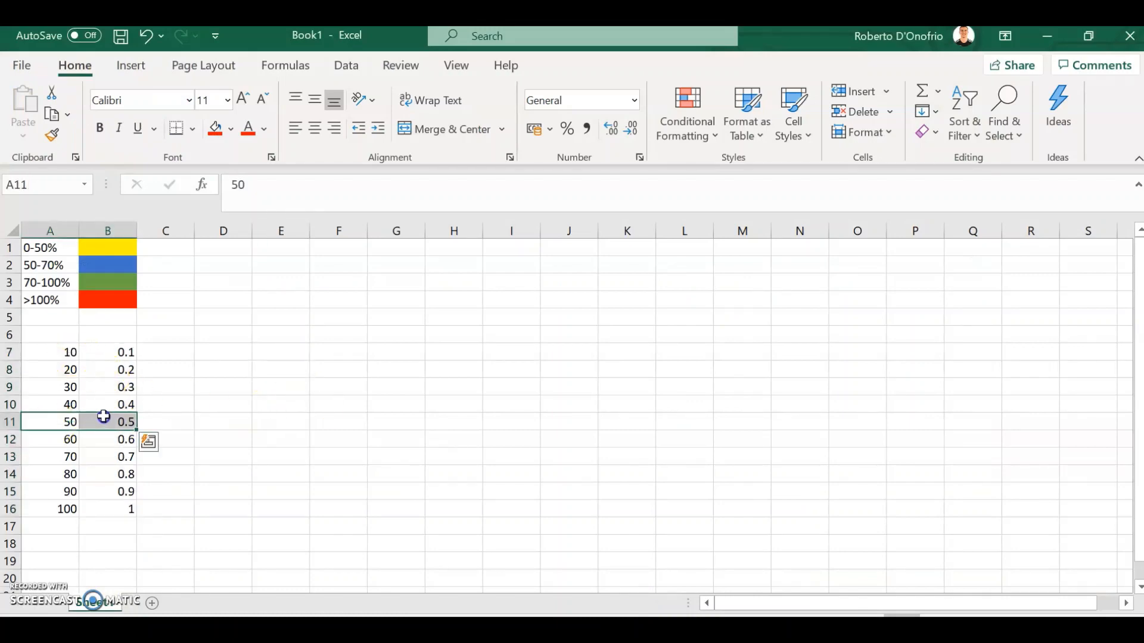
pyautogui.moveTo(69, 355); pyautogui.dragTo(100, 508)
pyautogui.click(242, 423)
pyautogui.moveTo(53, 459); pyautogui.dragTo(94, 460)
pyautogui.click(186, 446)
pyautogui.moveTo(59, 509); pyautogui.dragTo(117, 510)
pyautogui.click(227, 421)
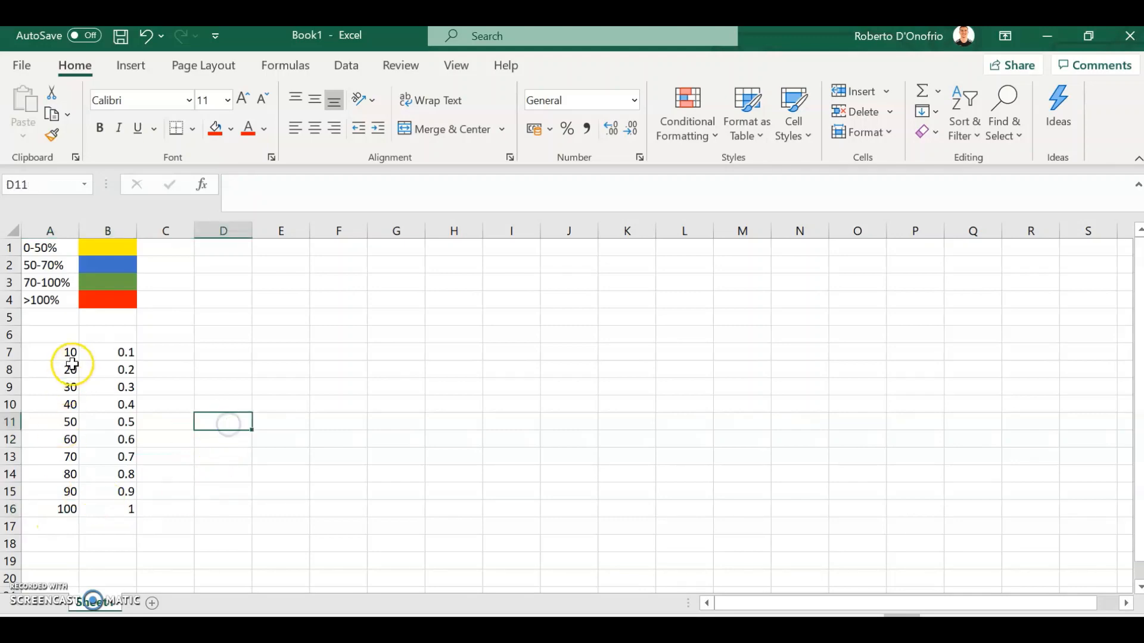
pyautogui.moveTo(600, 609)
pyautogui.click(612, 583)
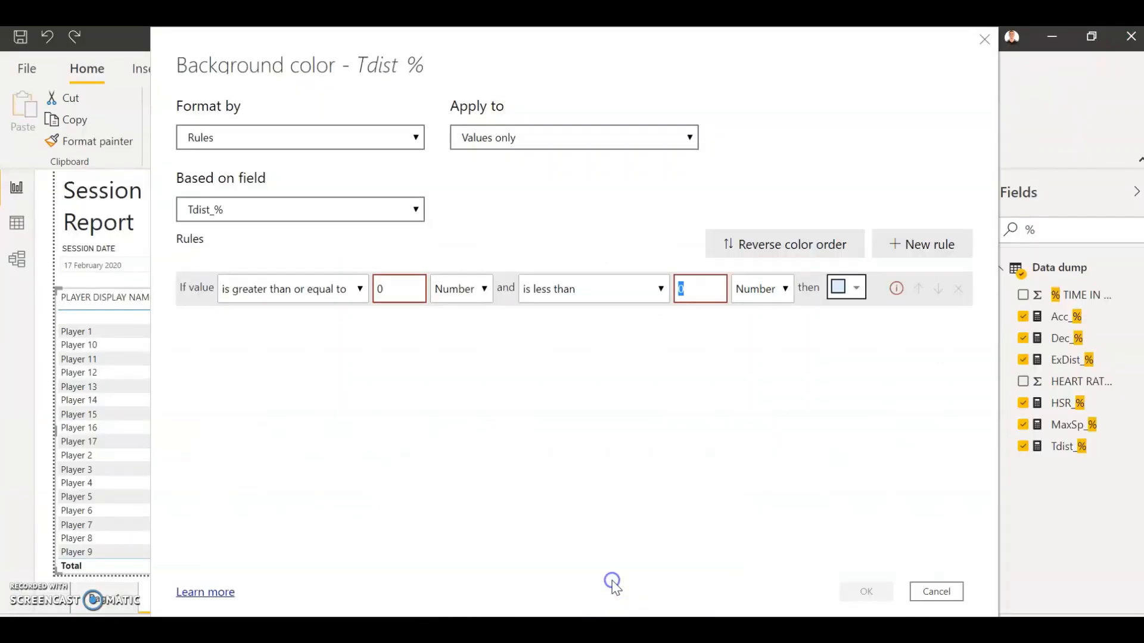
# Set the first Tdist_% rule's upper limit to 0.5 and its background color to the gold theme color
pyautogui.click(706, 296)
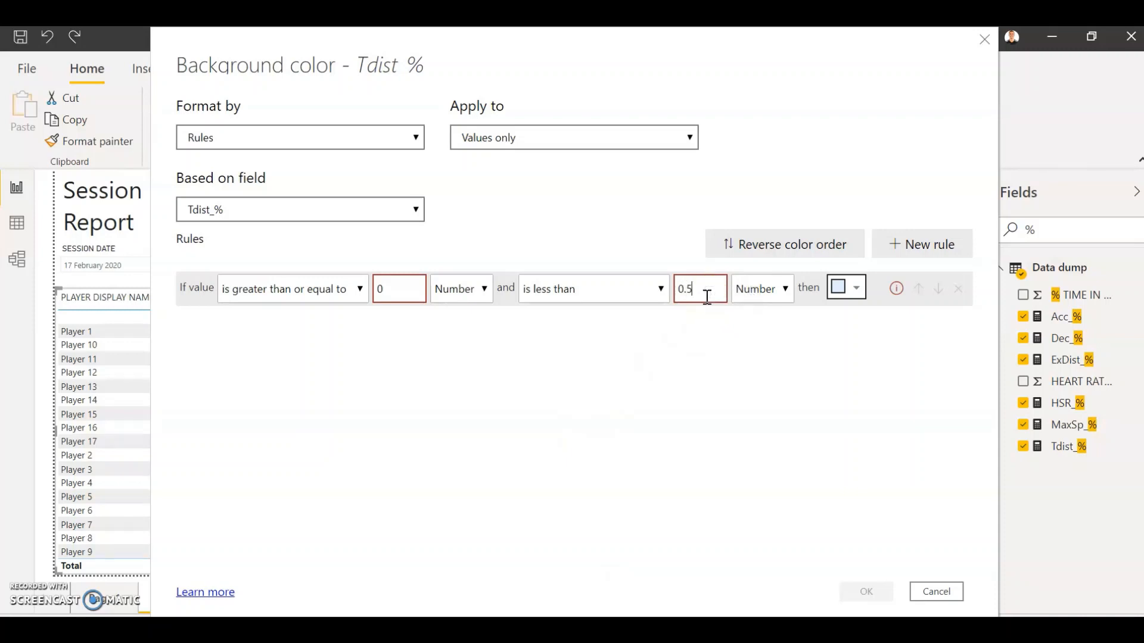
pyautogui.click(741, 337)
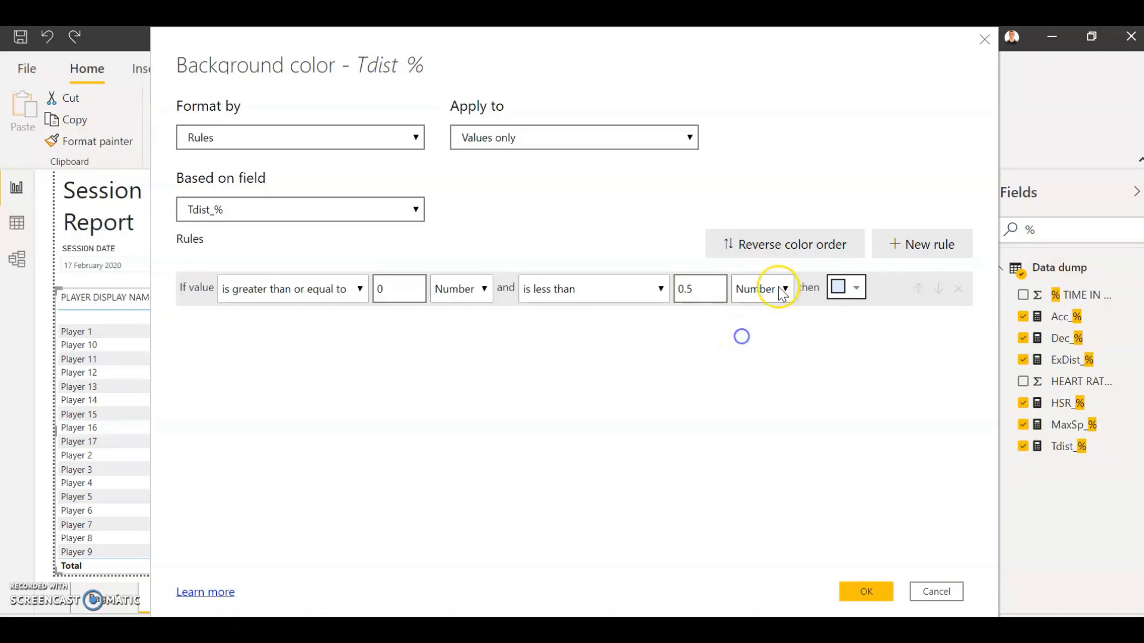
pyautogui.click(853, 289)
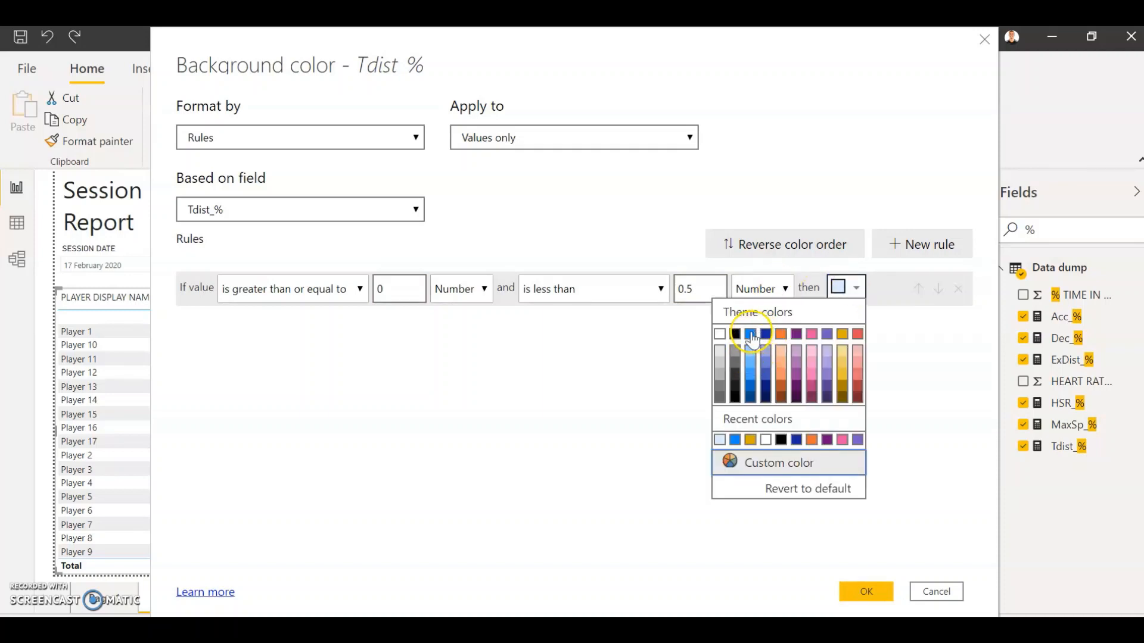
pyautogui.click(843, 335)
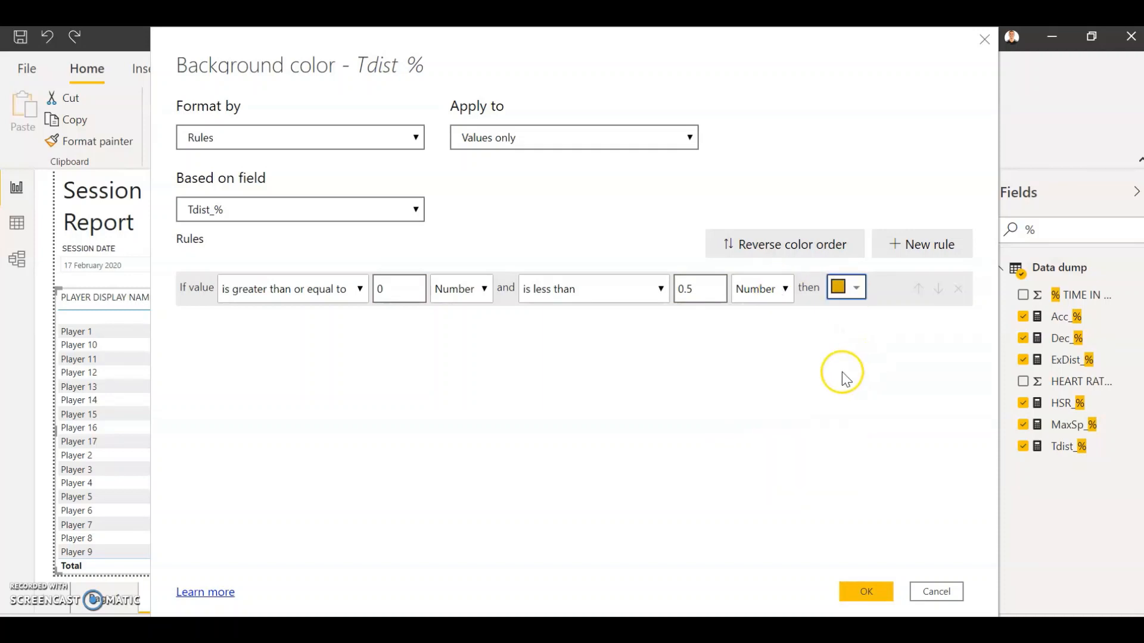
# Add a second rule that colors values from 0.5 to less than 0.7 blue, with the lower limit type as Number
pyautogui.click(914, 254)
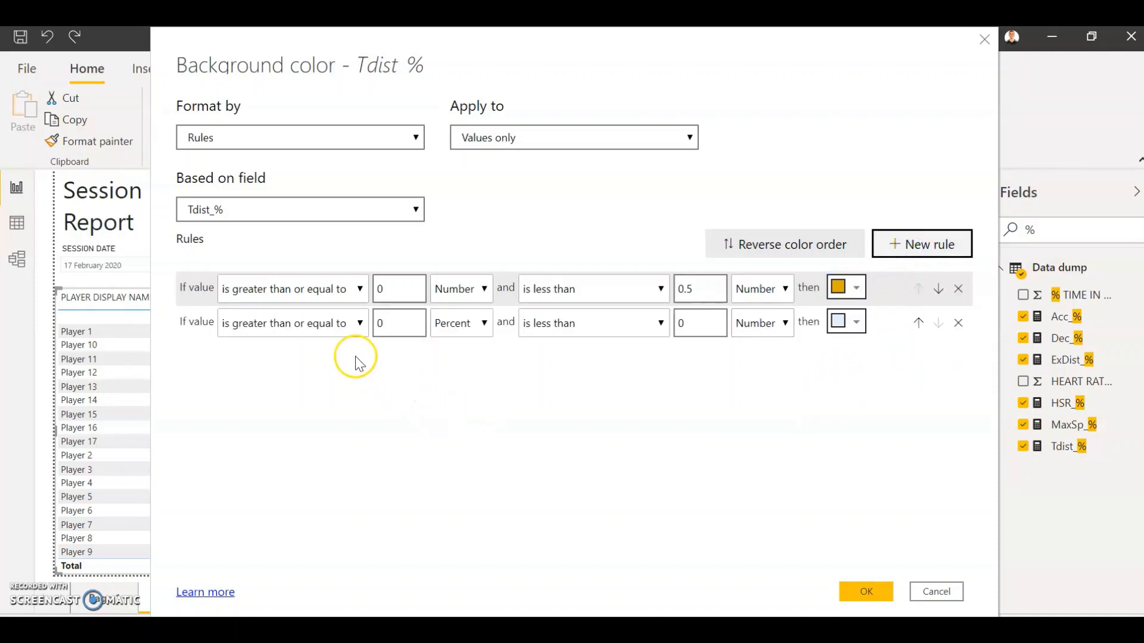
pyautogui.moveTo(403, 322); pyautogui.dragTo(355, 345)
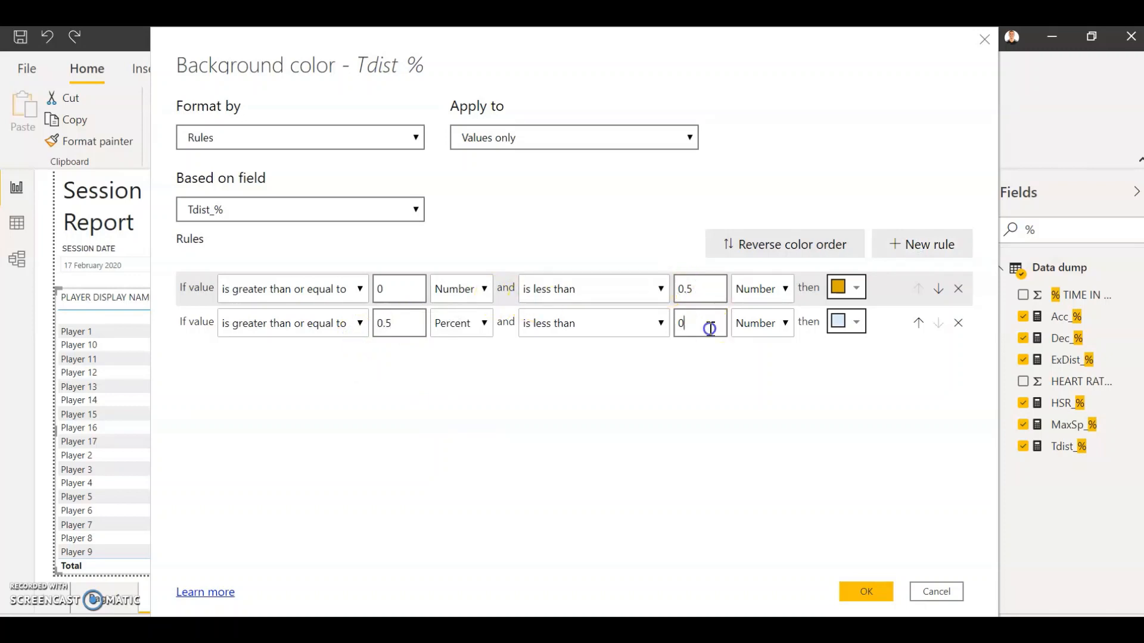
pyautogui.moveTo(712, 324); pyautogui.dragTo(660, 340)
pyautogui.click(493, 347)
pyautogui.click(484, 327)
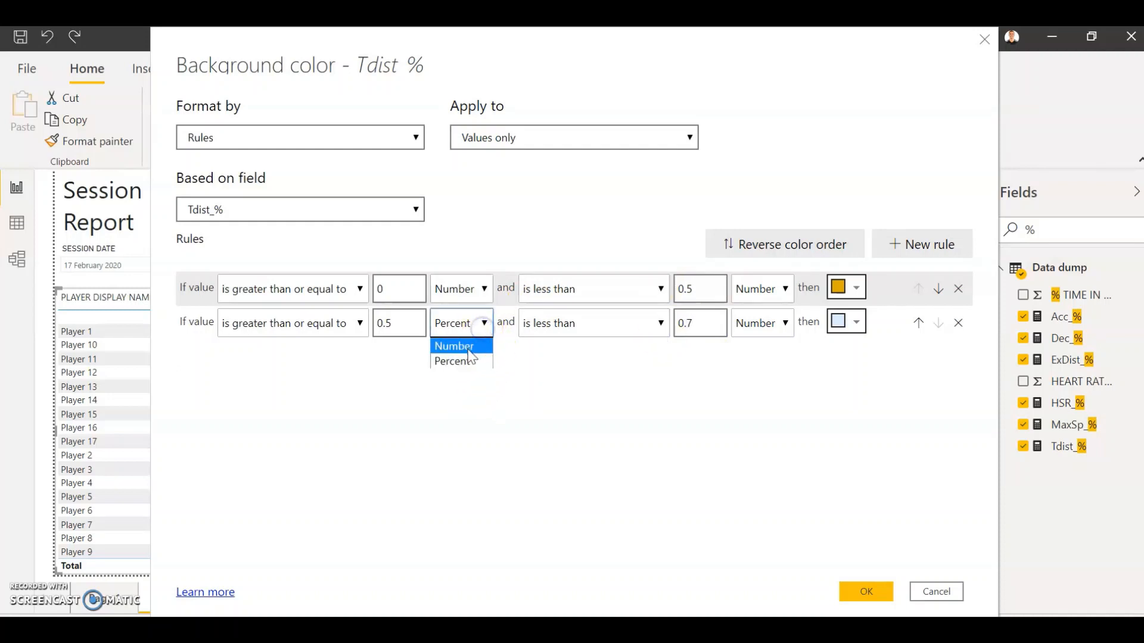
pyautogui.click(466, 345)
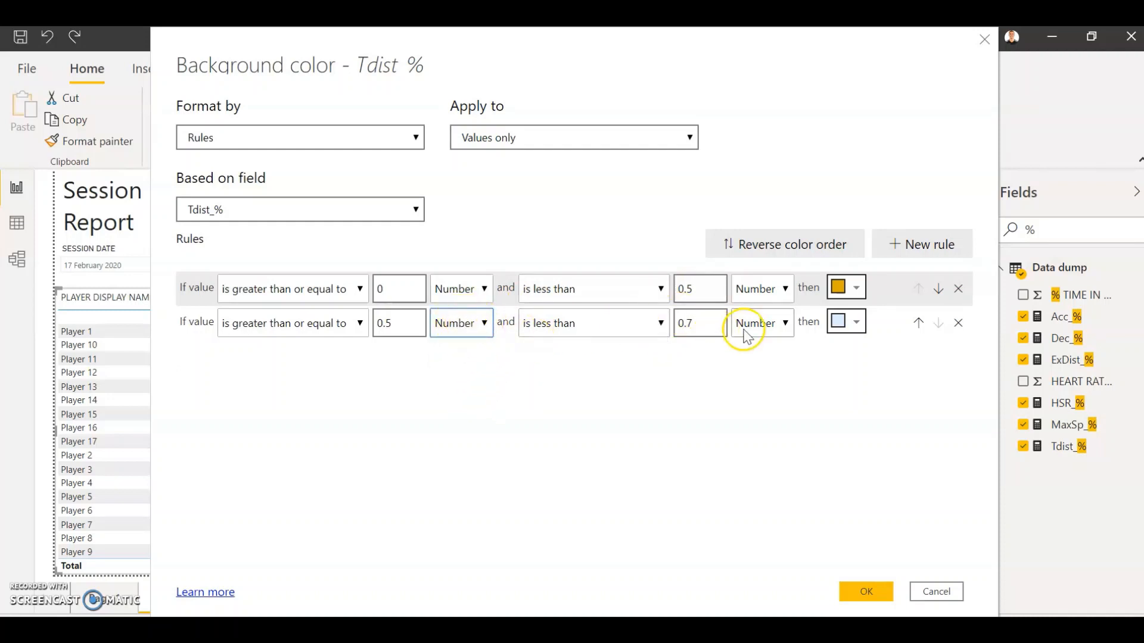
pyautogui.click(856, 322)
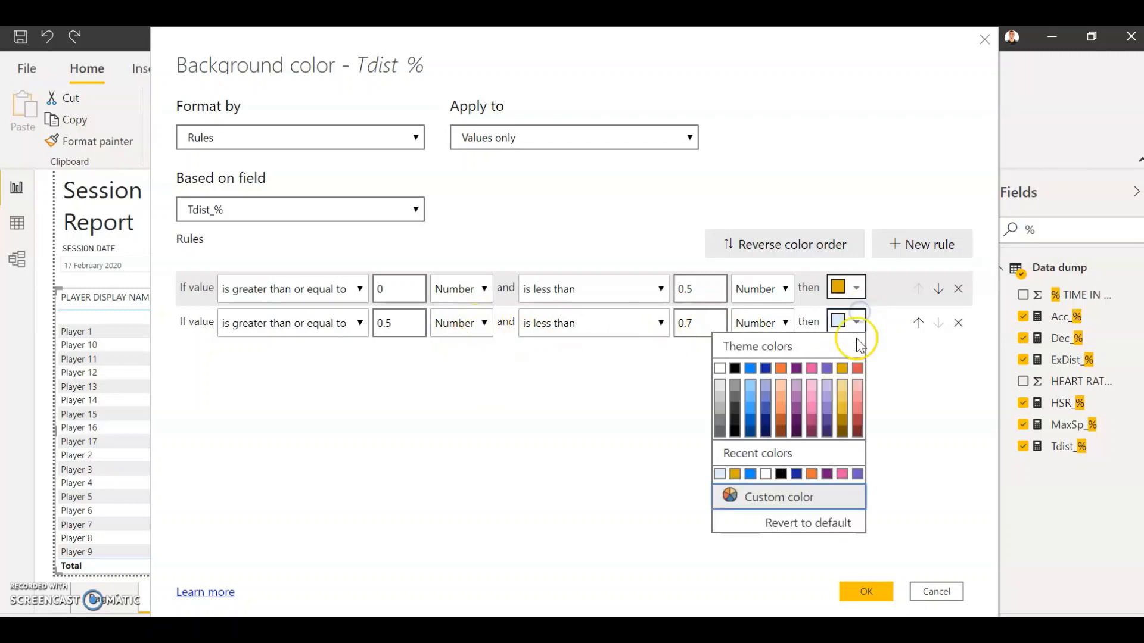
pyautogui.click(747, 370)
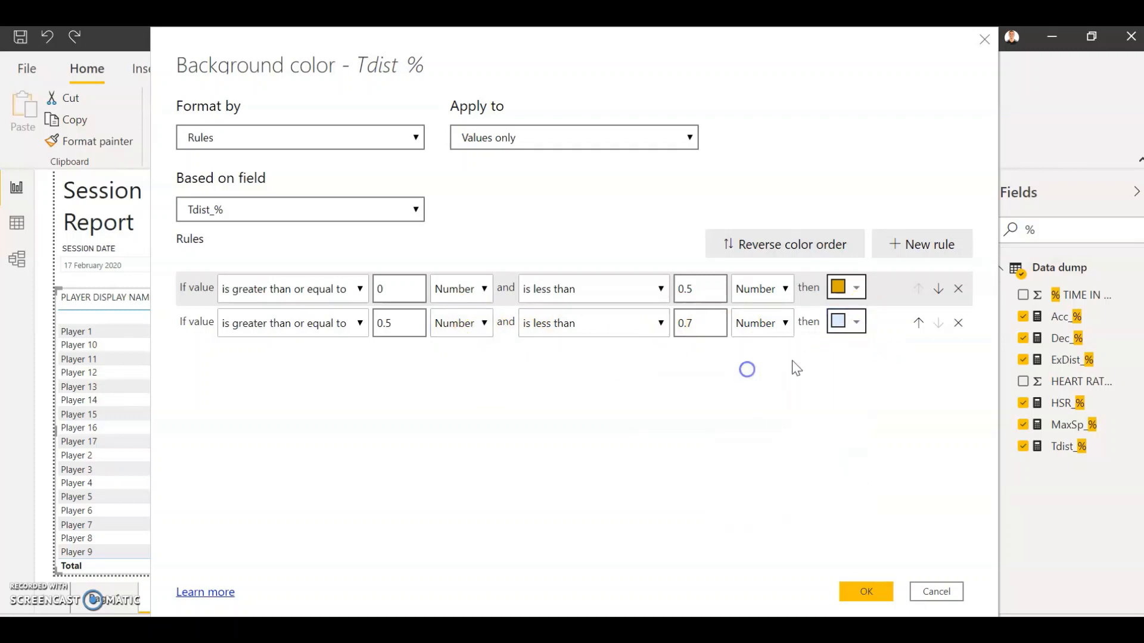
pyautogui.click(842, 325)
pyautogui.click(749, 369)
# Add a third rule for values from 0.7 to less than 1, with the lower limit type as Number
pyautogui.click(941, 243)
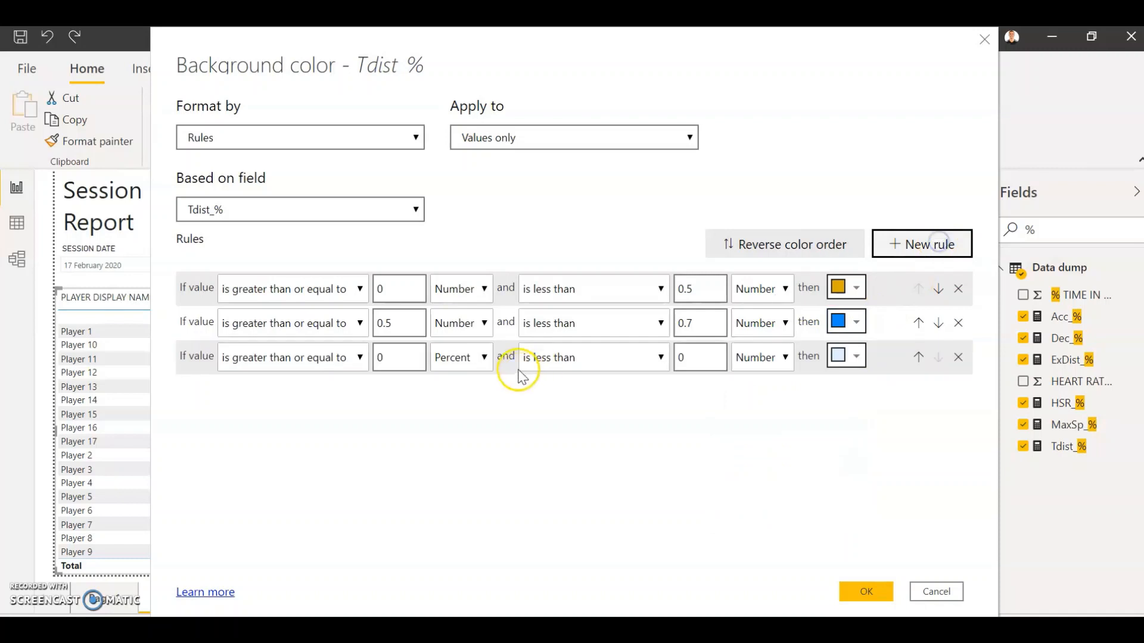
pyautogui.click(400, 361)
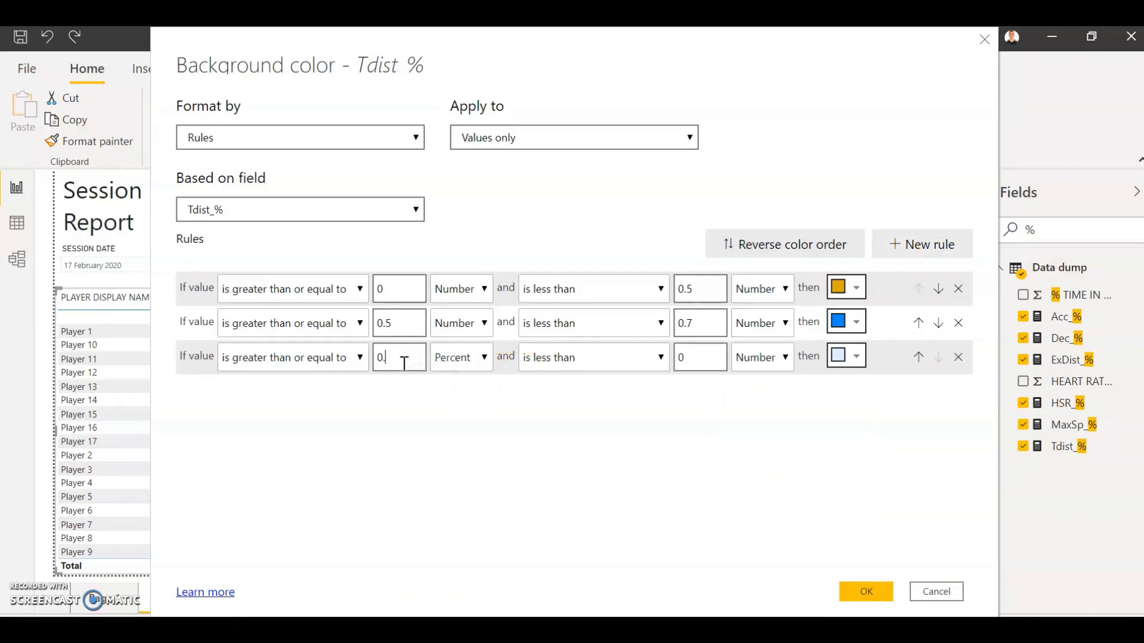
pyautogui.write('0.7')
pyautogui.click(467, 357)
pyautogui.click(459, 383)
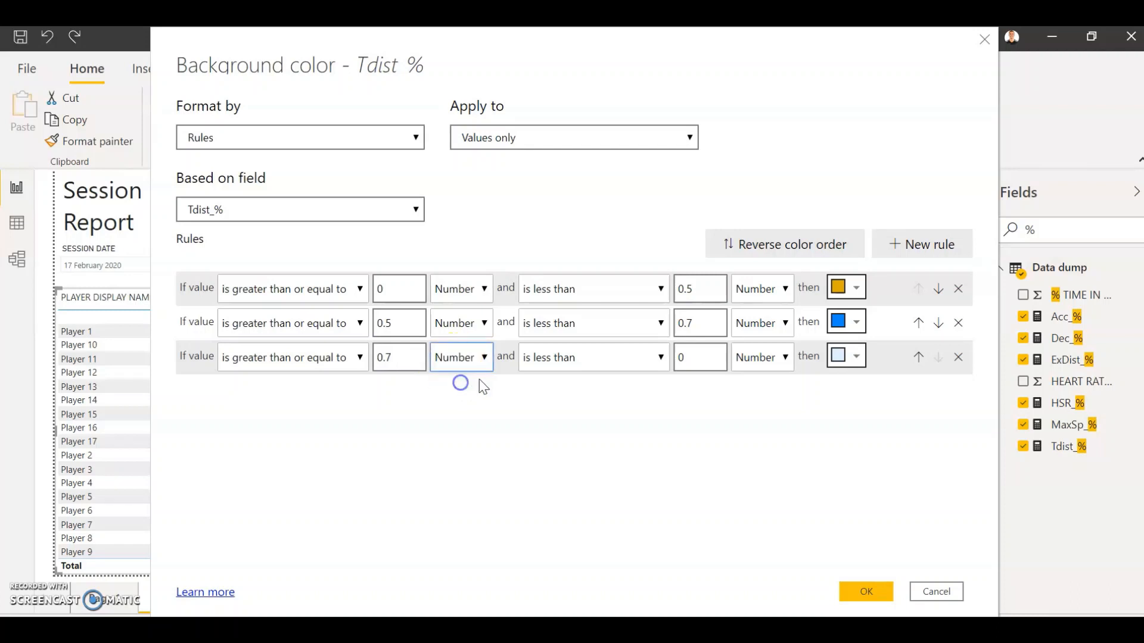
pyautogui.click(703, 353)
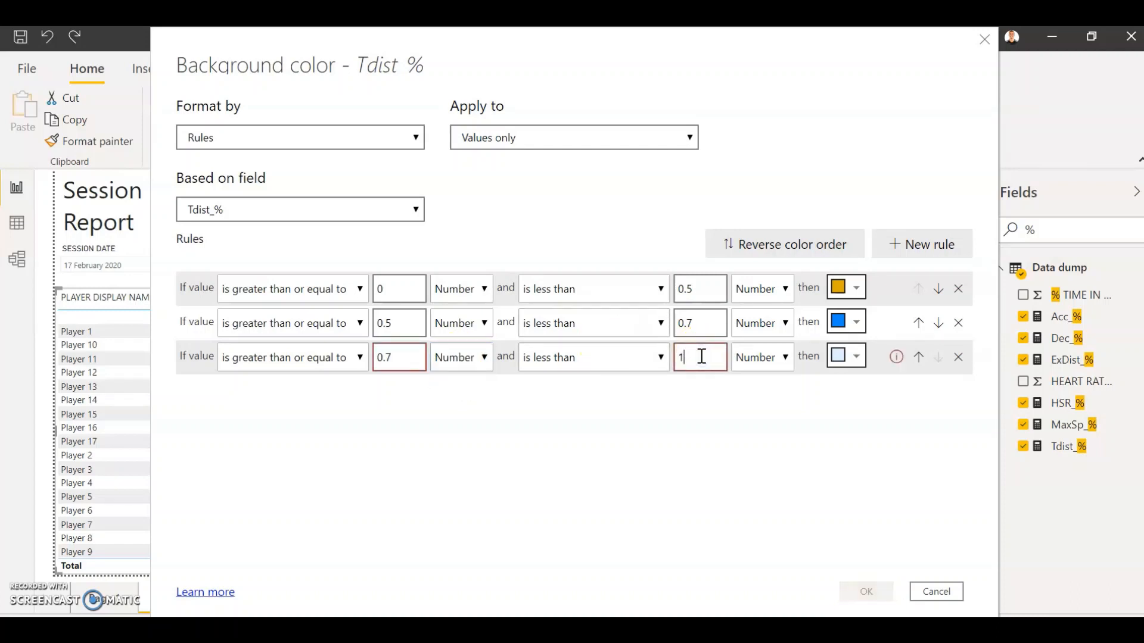
pyautogui.write('1')
# Set the third rule's background to a custom green, adjusting the shade to a purer green
pyautogui.click(855, 357)
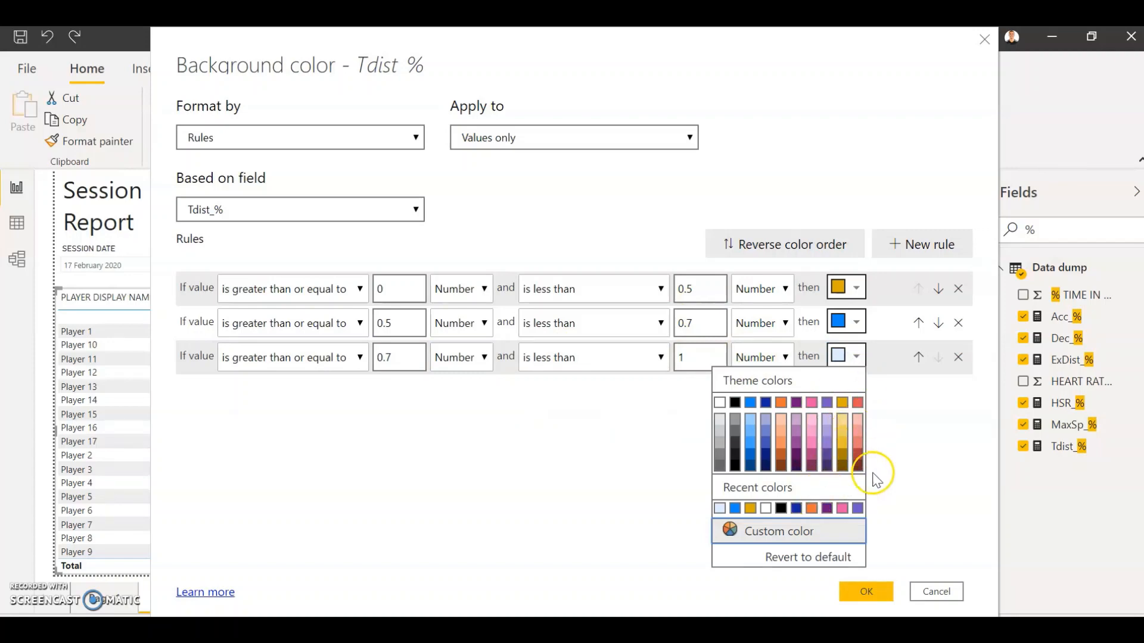
pyautogui.click(784, 529)
pyautogui.click(834, 422)
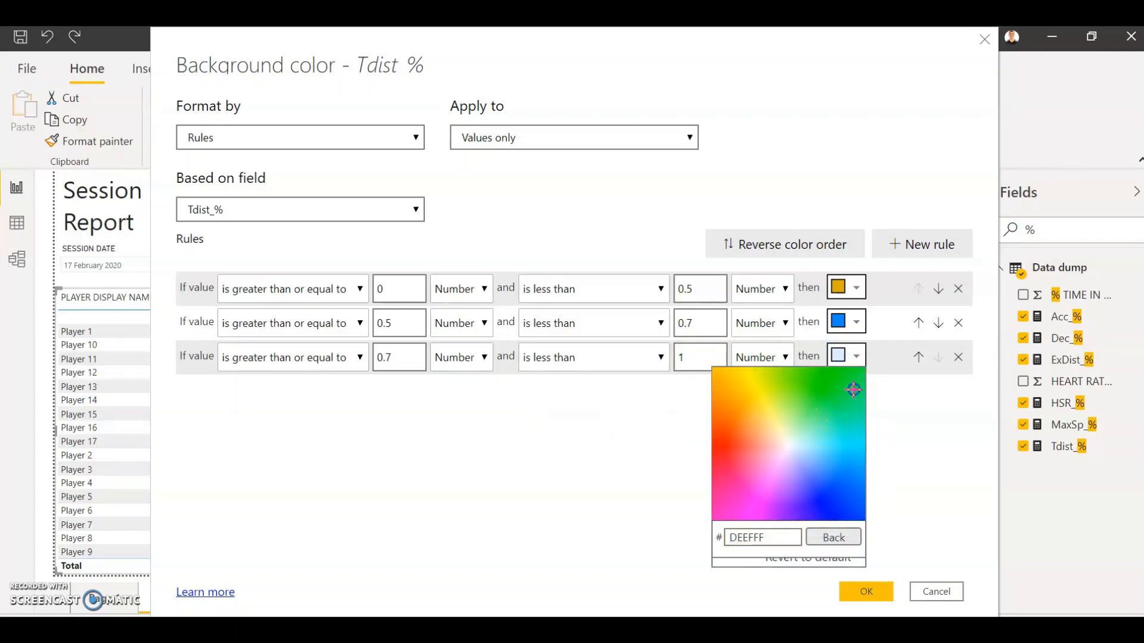
pyautogui.click(856, 389)
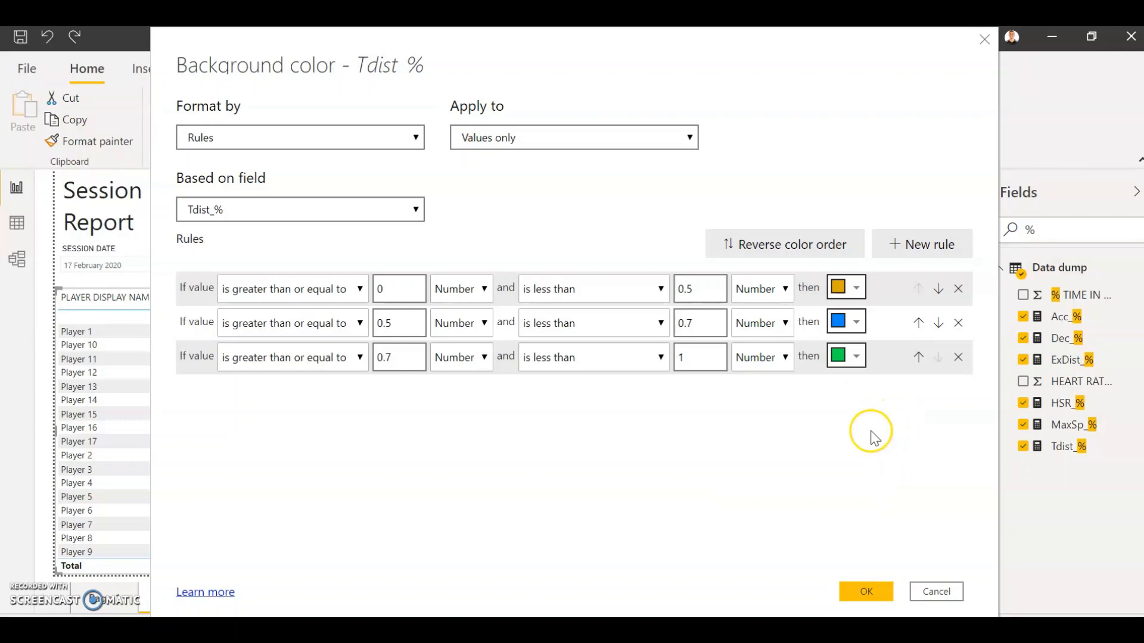
pyautogui.click(856, 356)
pyautogui.click(767, 530)
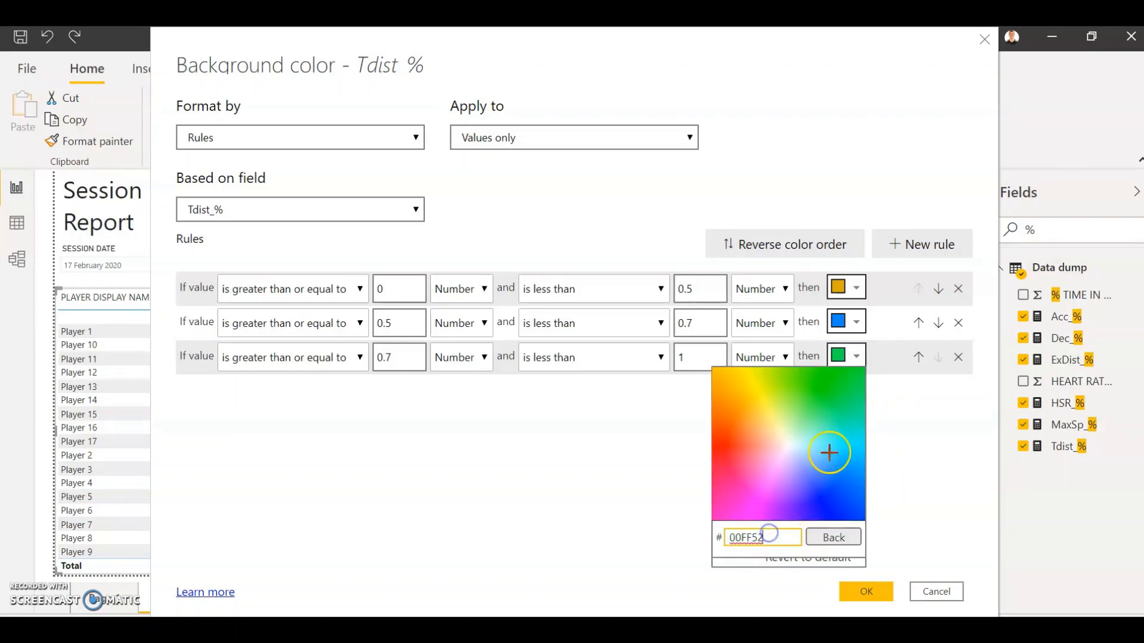
pyautogui.moveTo(850, 384); pyautogui.dragTo(833, 388)
pyautogui.click(841, 382)
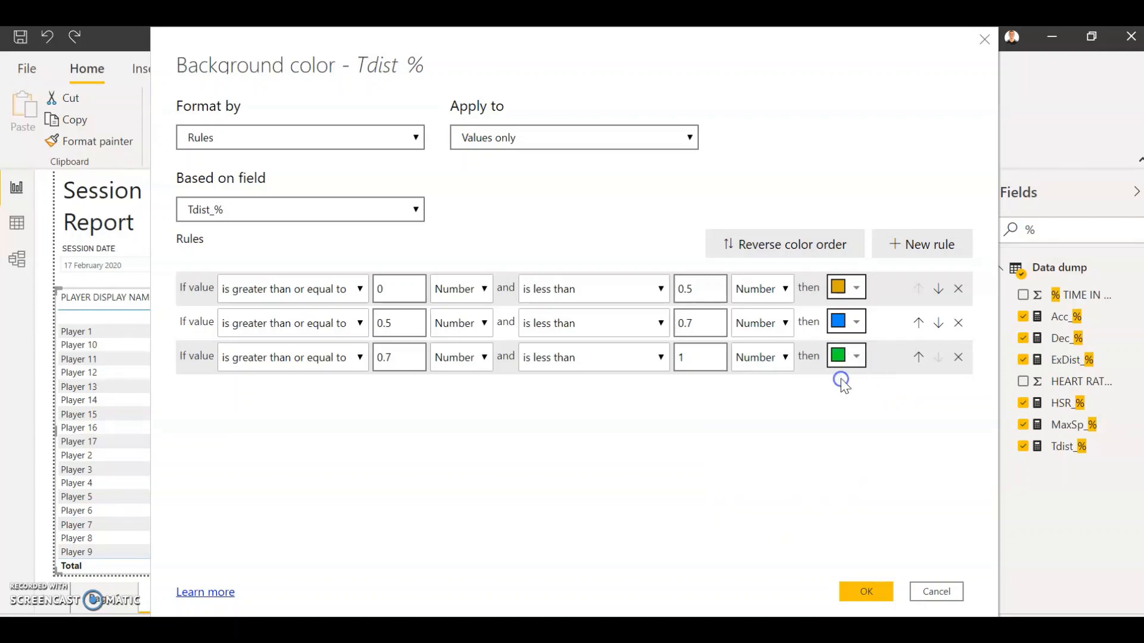
# Add a fourth rule that colors values greater than 1 and less than 1.5 red, with the lower limit type as Number
pyautogui.click(911, 241)
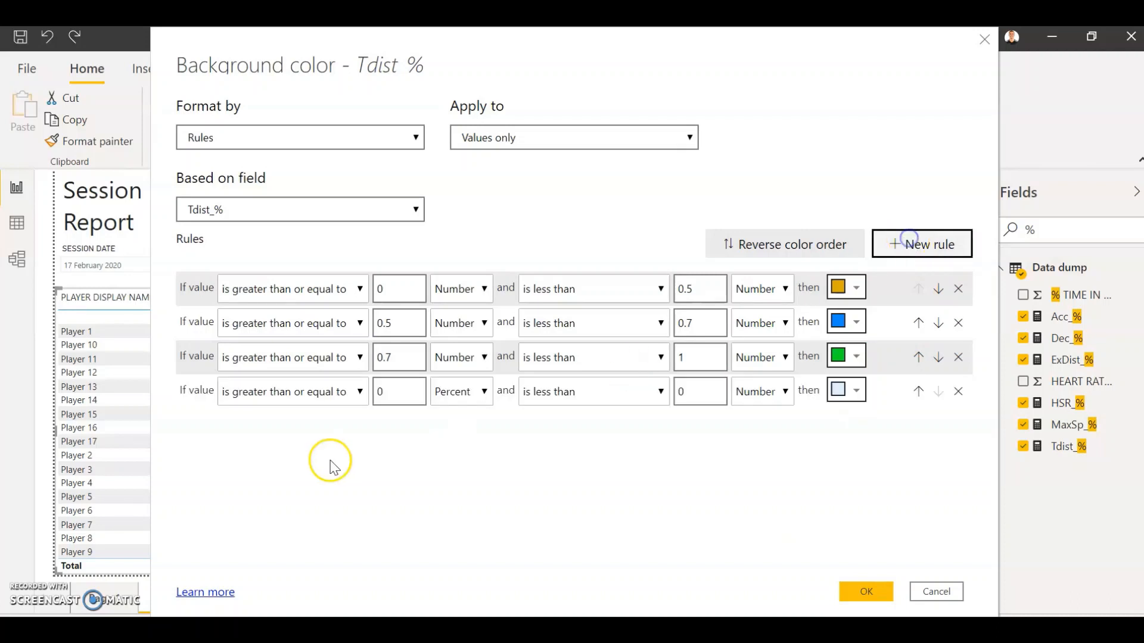
pyautogui.click(399, 391)
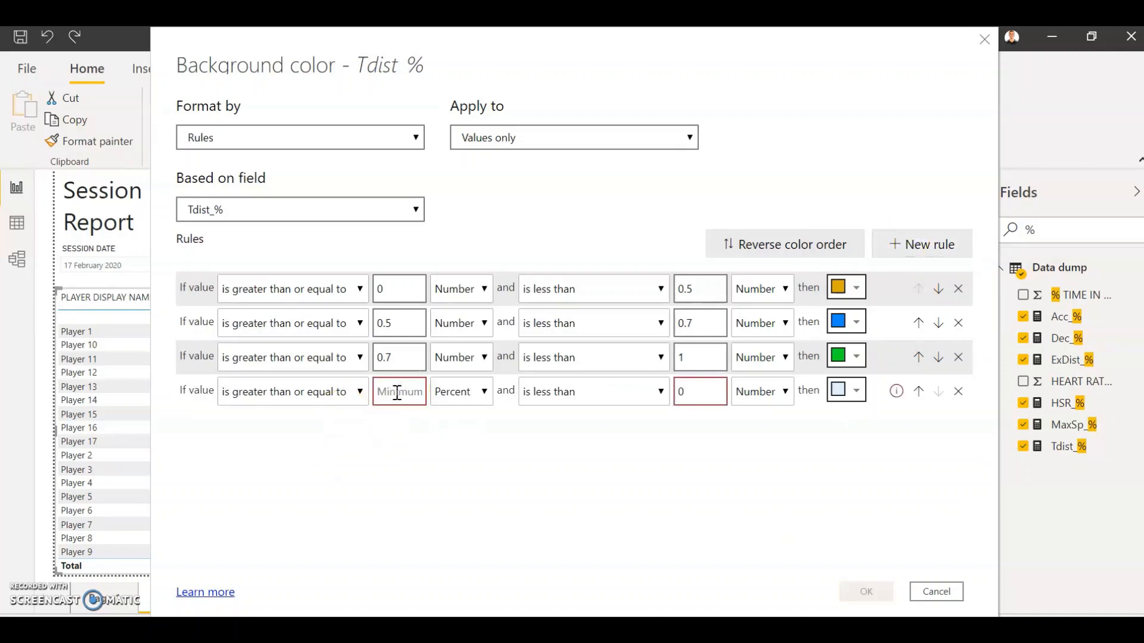
pyautogui.write('1')
pyautogui.click(320, 390)
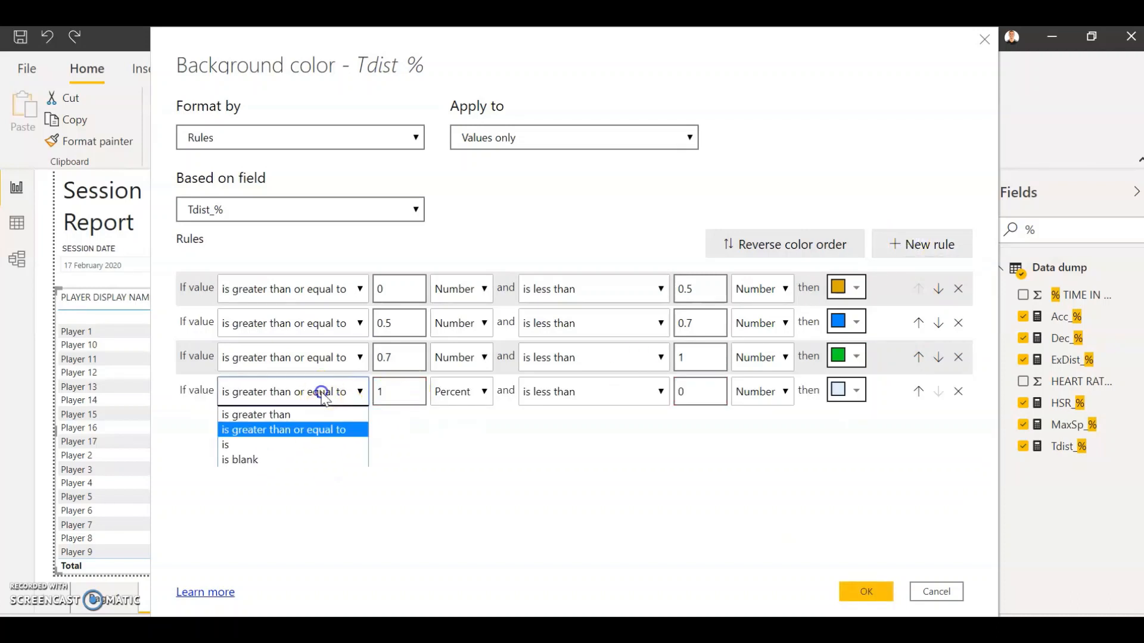
pyautogui.click(309, 415)
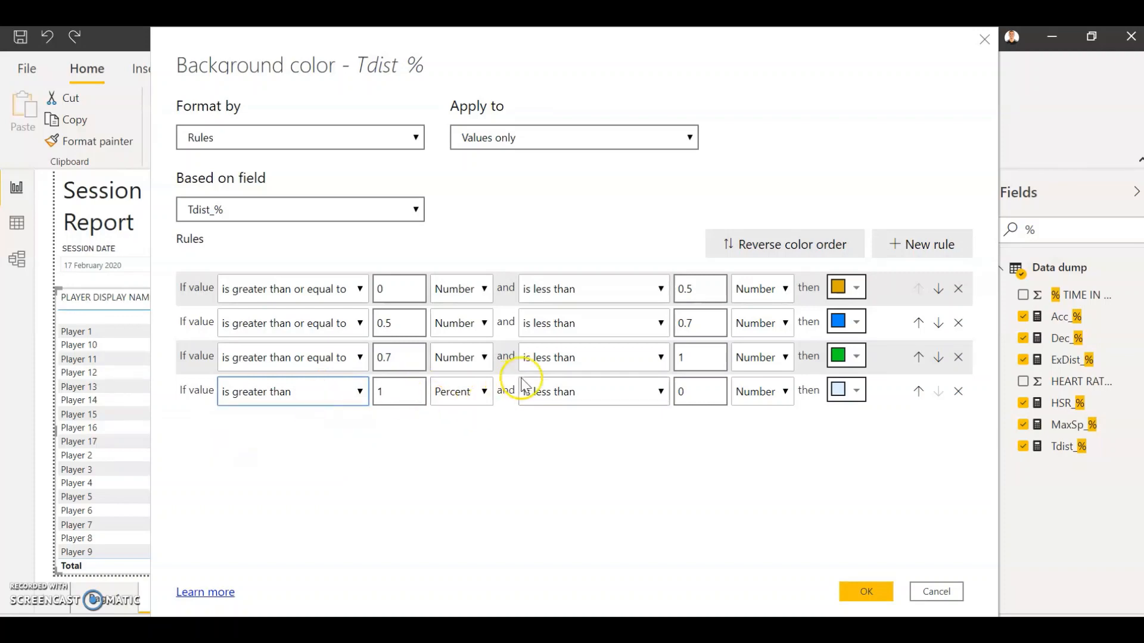
pyautogui.click(315, 396)
pyautogui.click(315, 398)
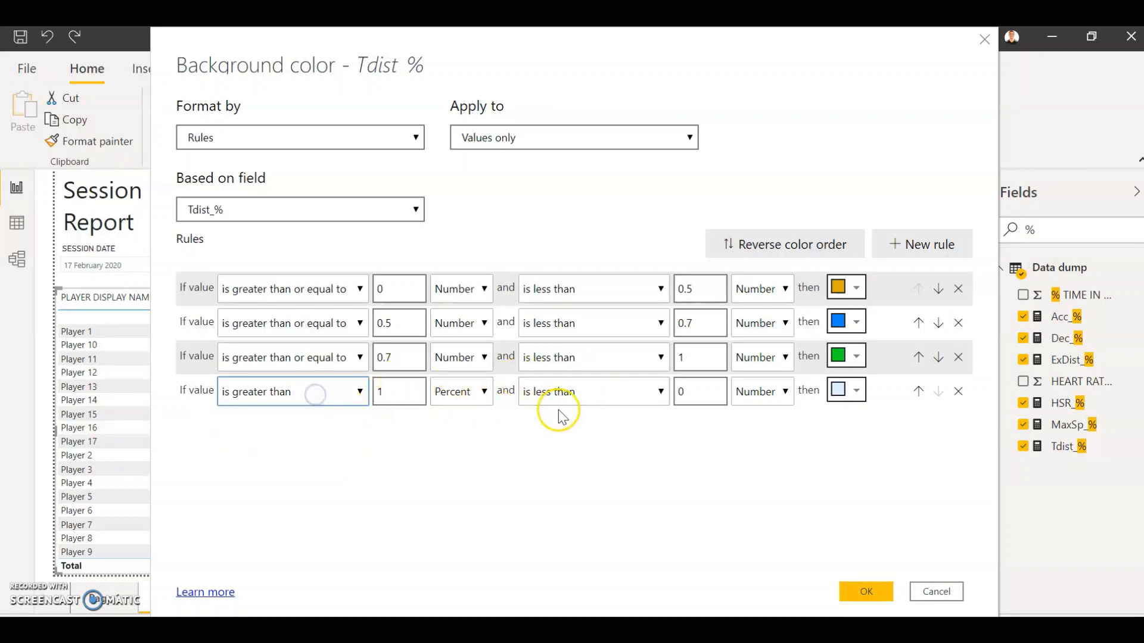
pyautogui.click(454, 391)
pyautogui.click(459, 416)
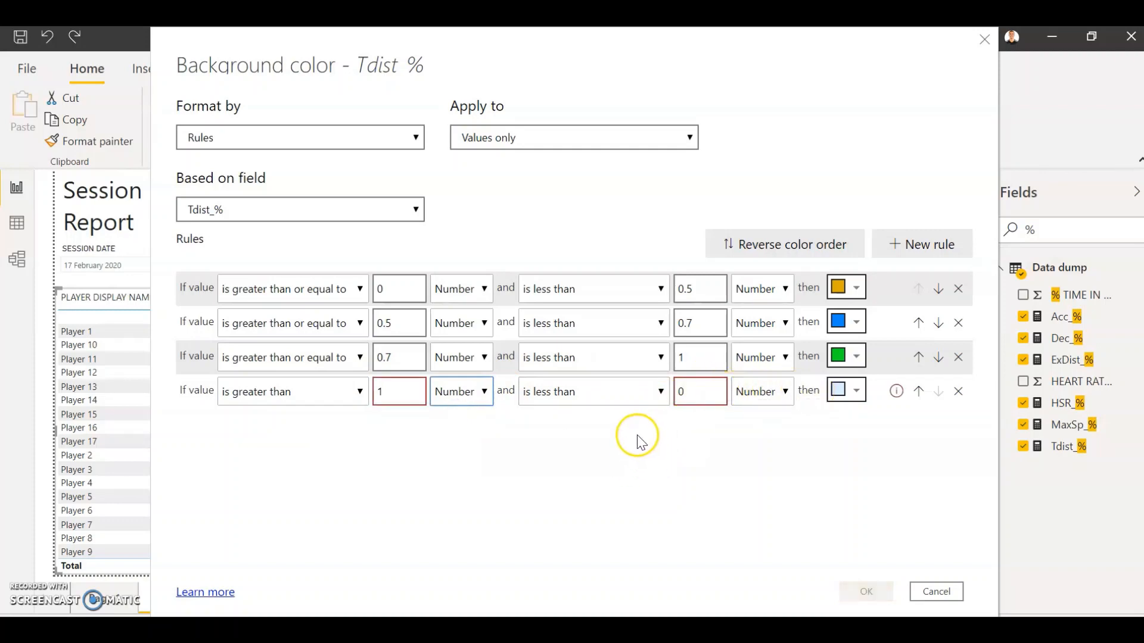
pyautogui.click(694, 388)
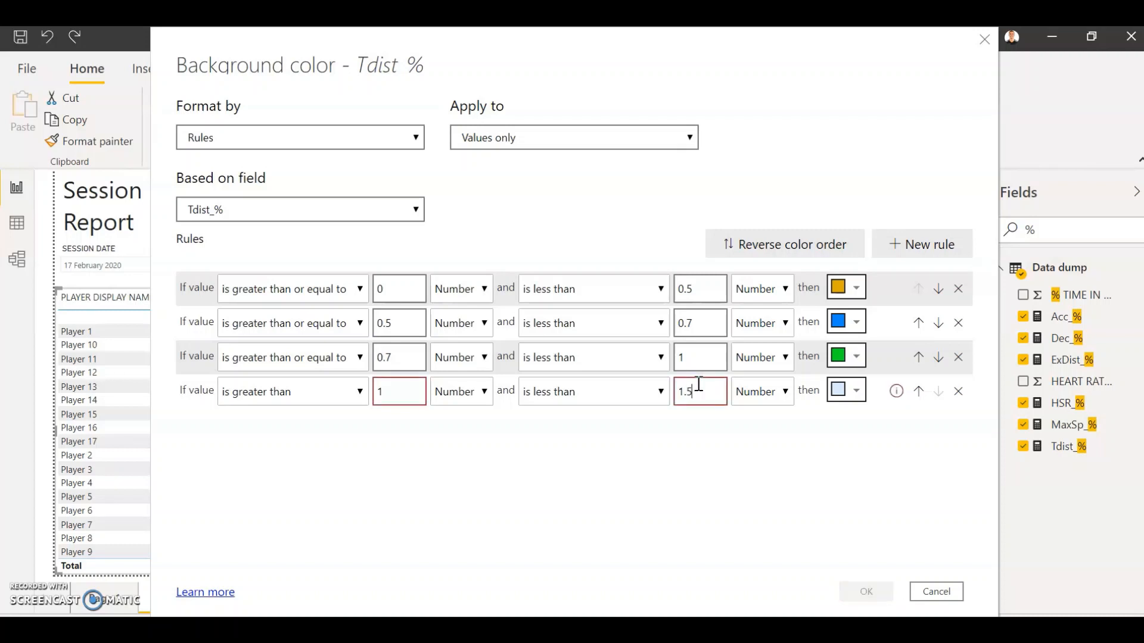
pyautogui.click(847, 390)
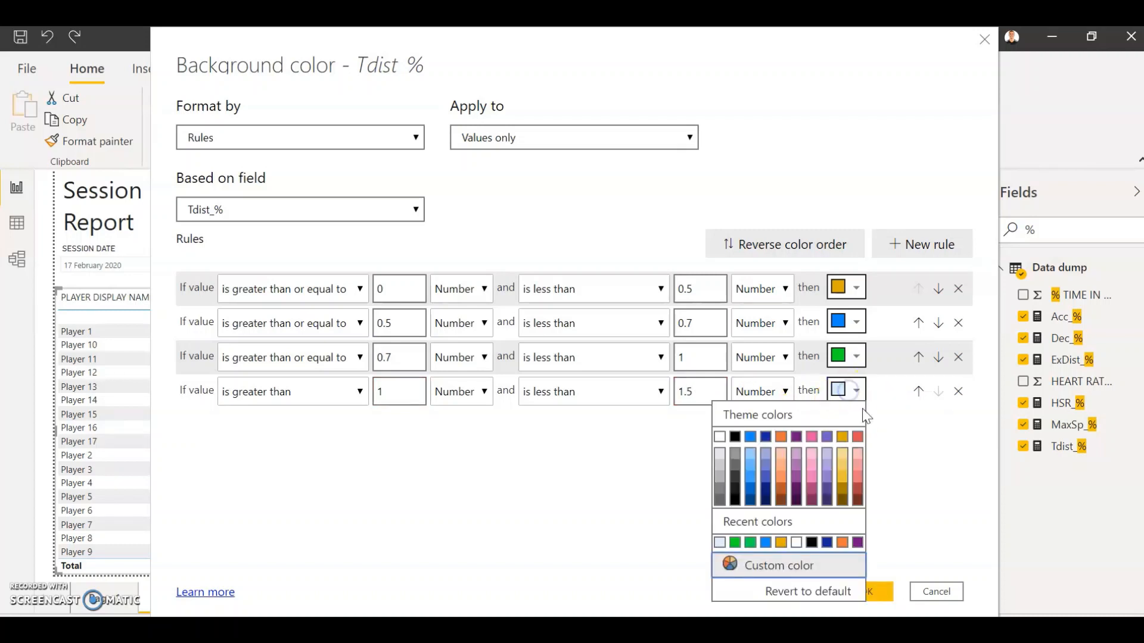
pyautogui.click(856, 437)
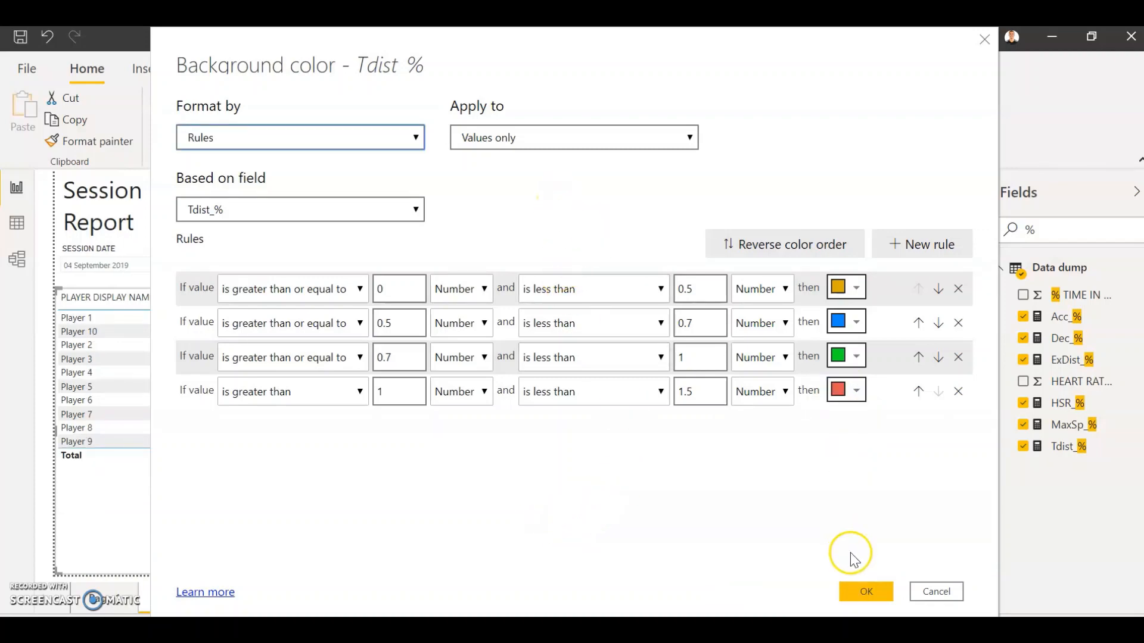
# Try applying the Tdist_% background color rules to values and totals
pyautogui.click(539, 136)
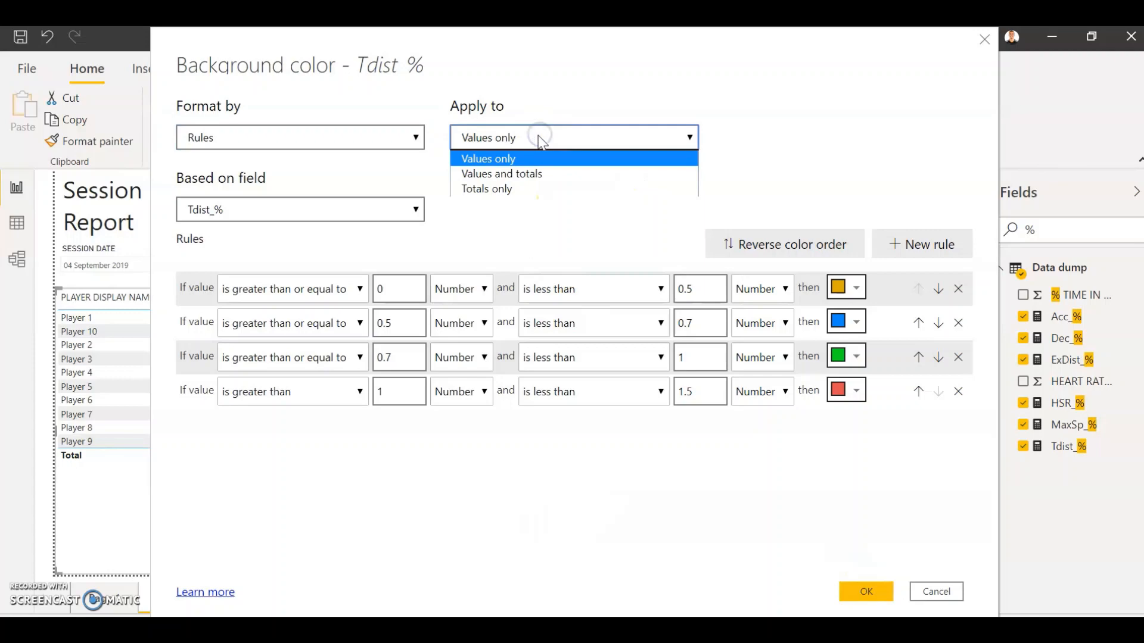
pyautogui.click(523, 175)
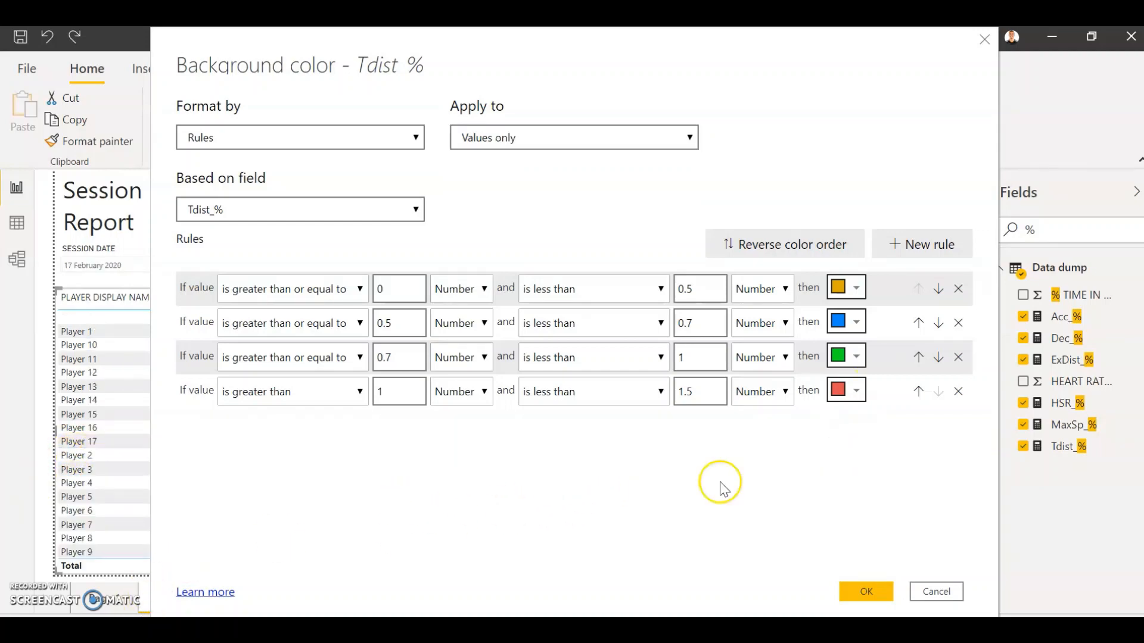
# Apply the Tdist_% background color rules and check the coloring on several session dates from 10 September to 24 November 2019
pyautogui.click(865, 592)
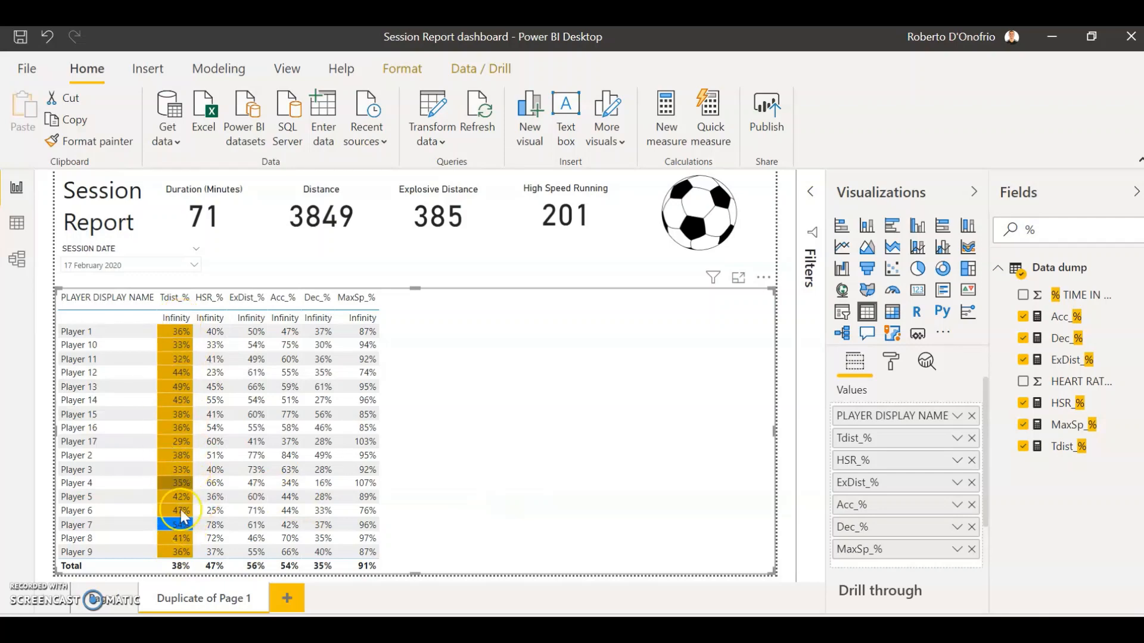
pyautogui.click(176, 265)
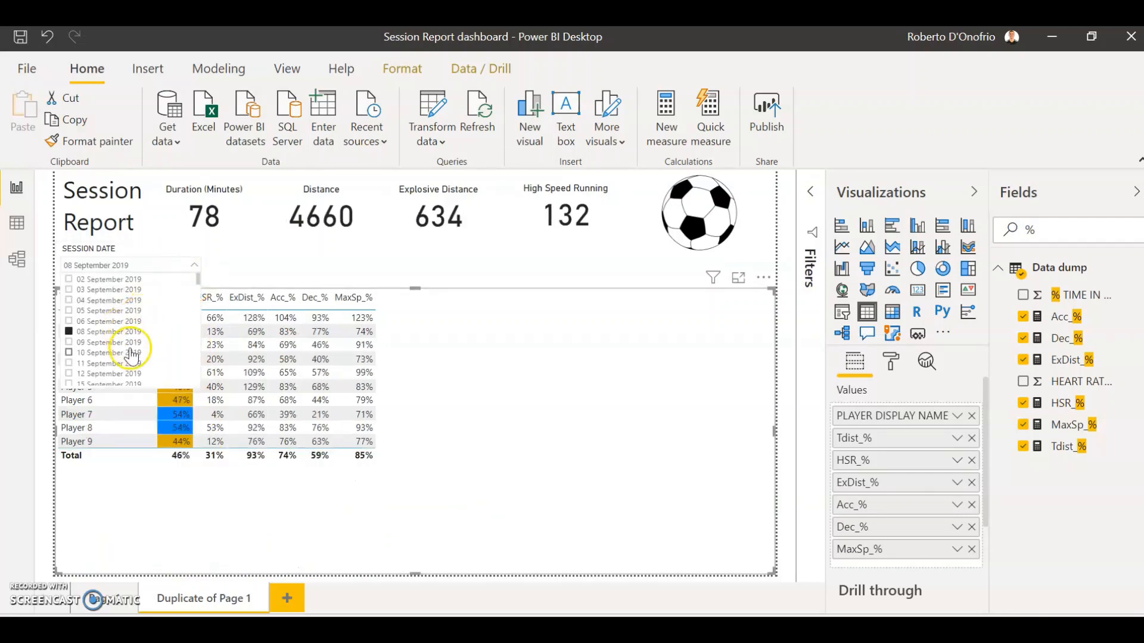
pyautogui.click(130, 352)
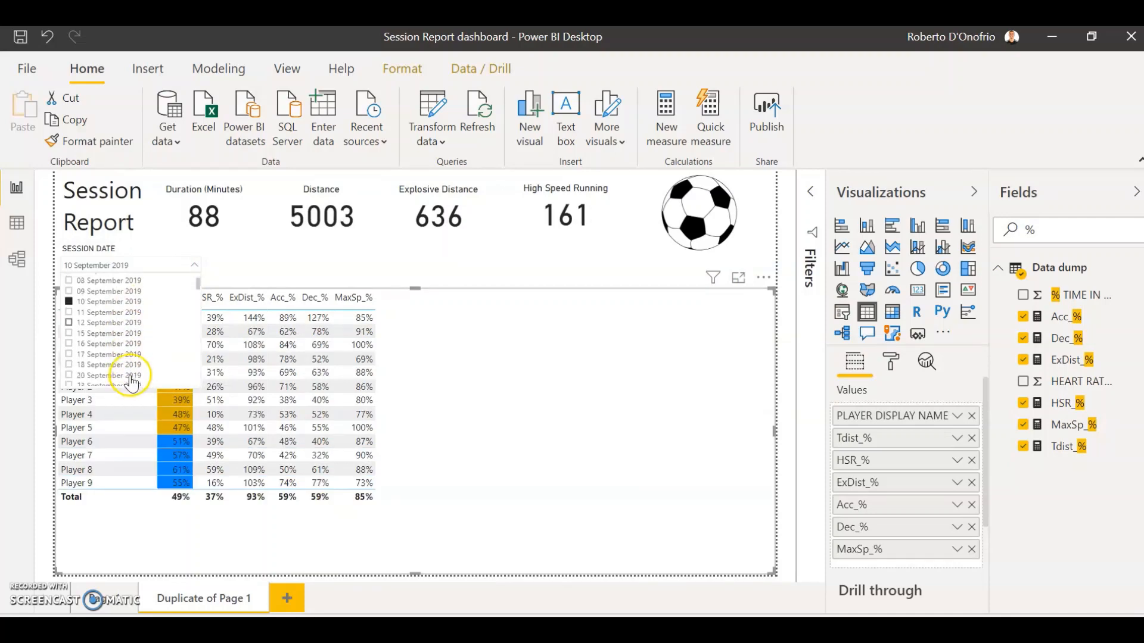
pyautogui.scroll(-2, 127, 356)
pyautogui.click(125, 354)
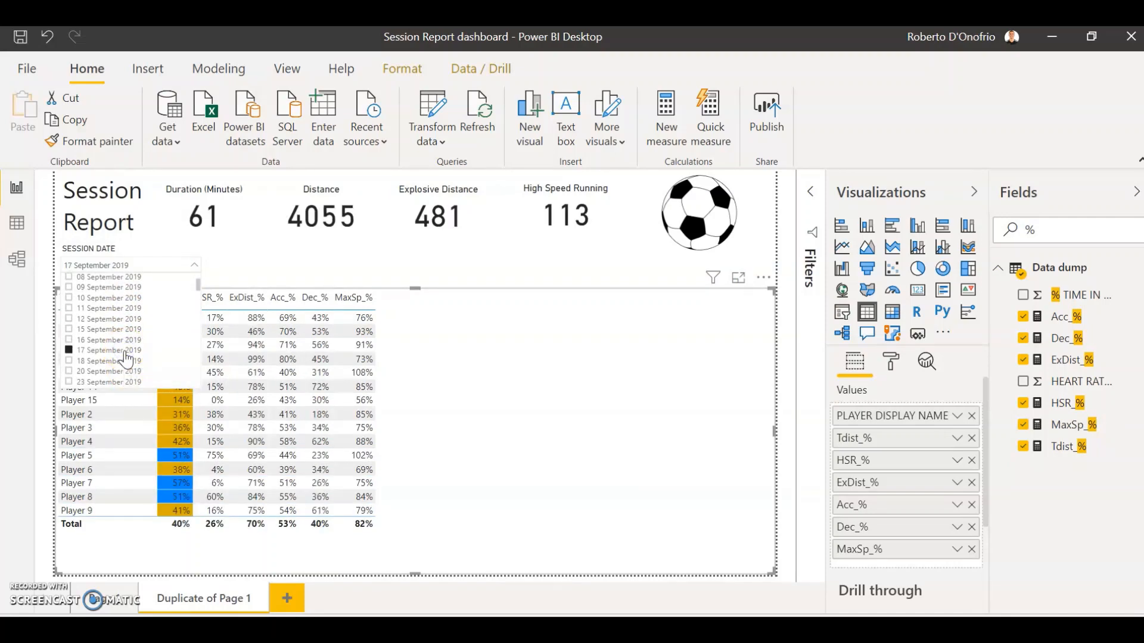
pyautogui.scroll(-5, 125, 357)
pyautogui.click(125, 357)
pyautogui.scroll(-3, 125, 359)
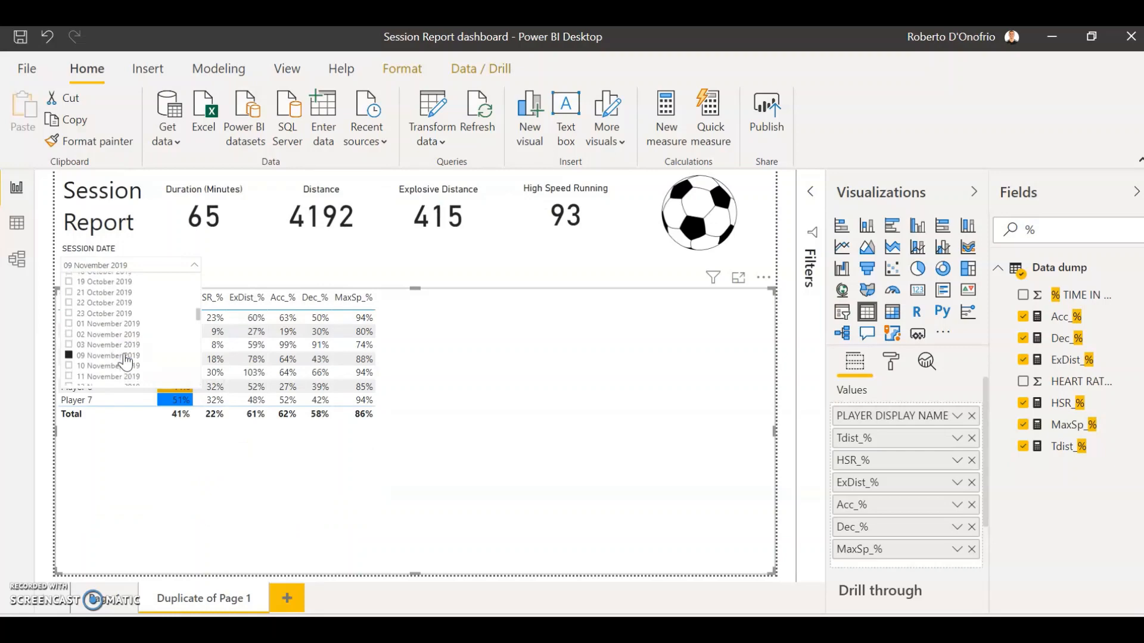
pyautogui.click(125, 357)
pyautogui.click(153, 515)
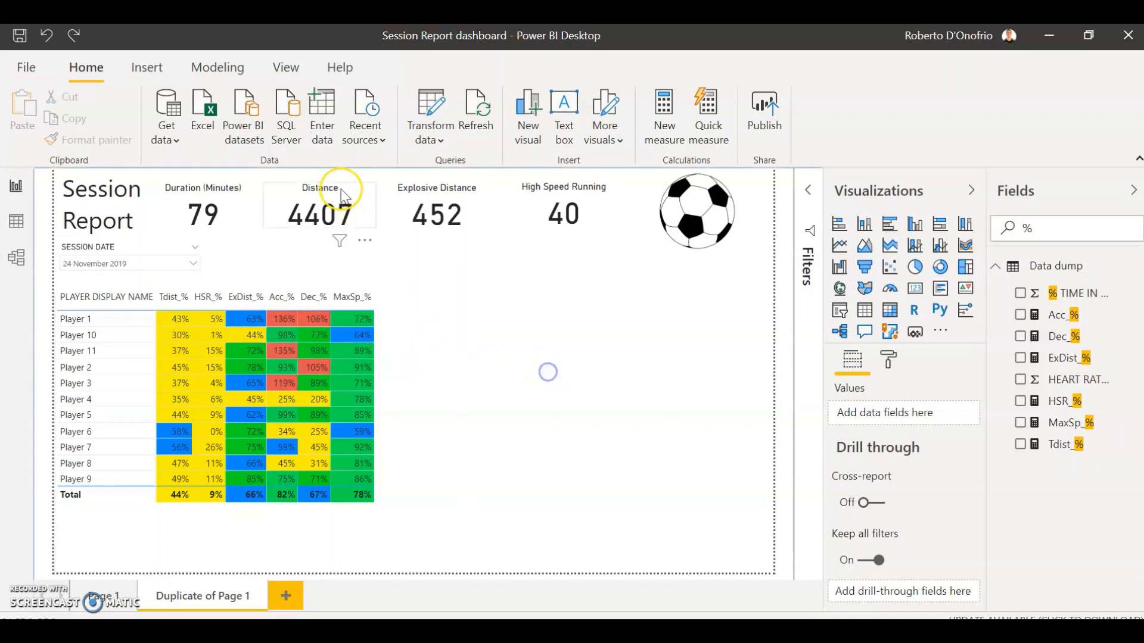
# Replace the average fields in the Distance and Explosive Distance cards with Tdist_% and ExDist_%
pyautogui.click(365, 204)
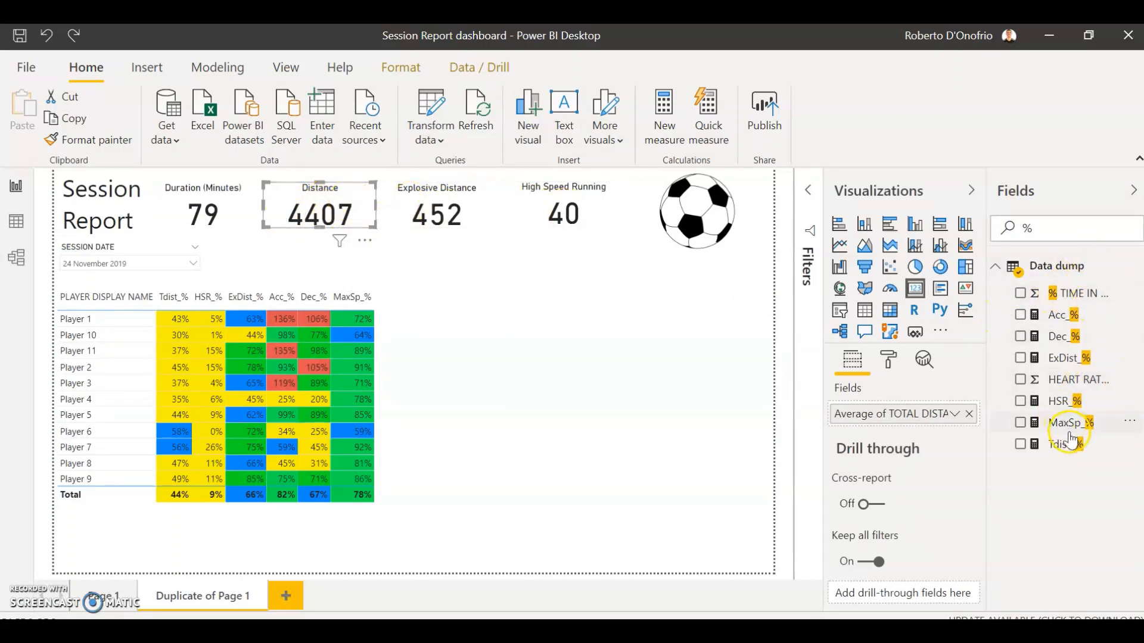
pyautogui.moveTo(1065, 454); pyautogui.dragTo(900, 418)
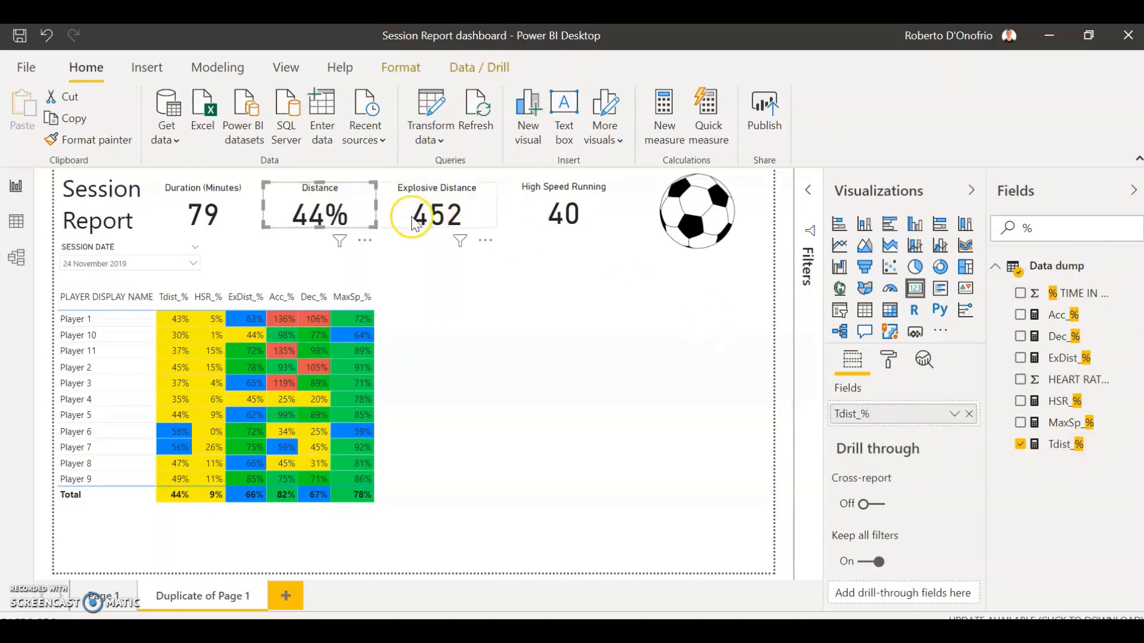
pyautogui.click(393, 213)
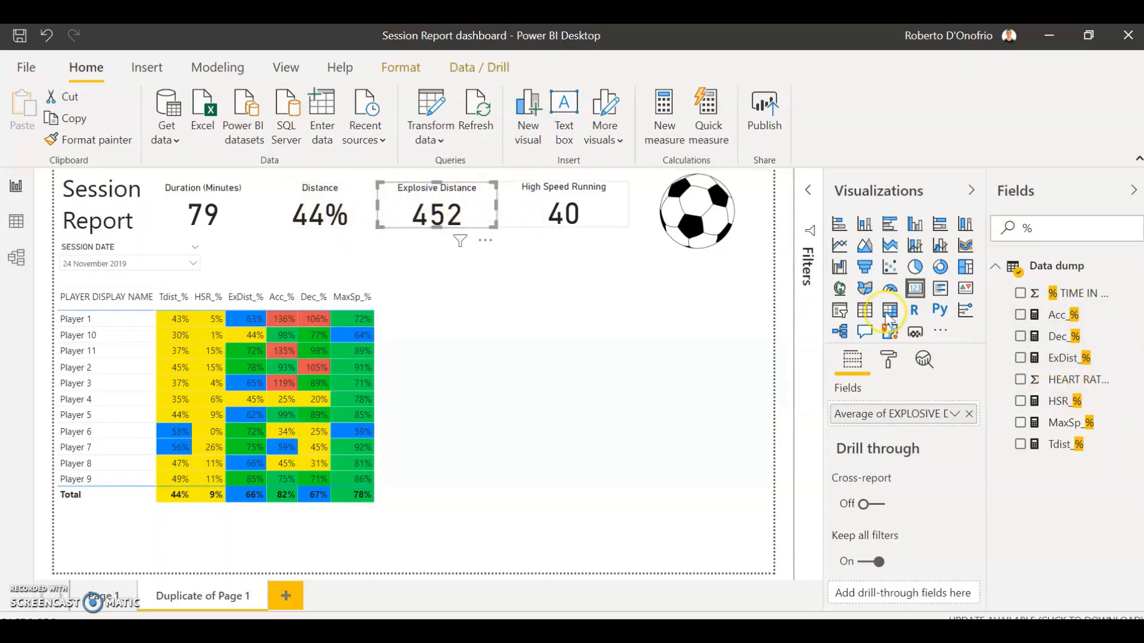
pyautogui.moveTo(1056, 367); pyautogui.dragTo(929, 415)
# Replace the average field in the High Speed Running card with HSR_%
pyautogui.click(594, 208)
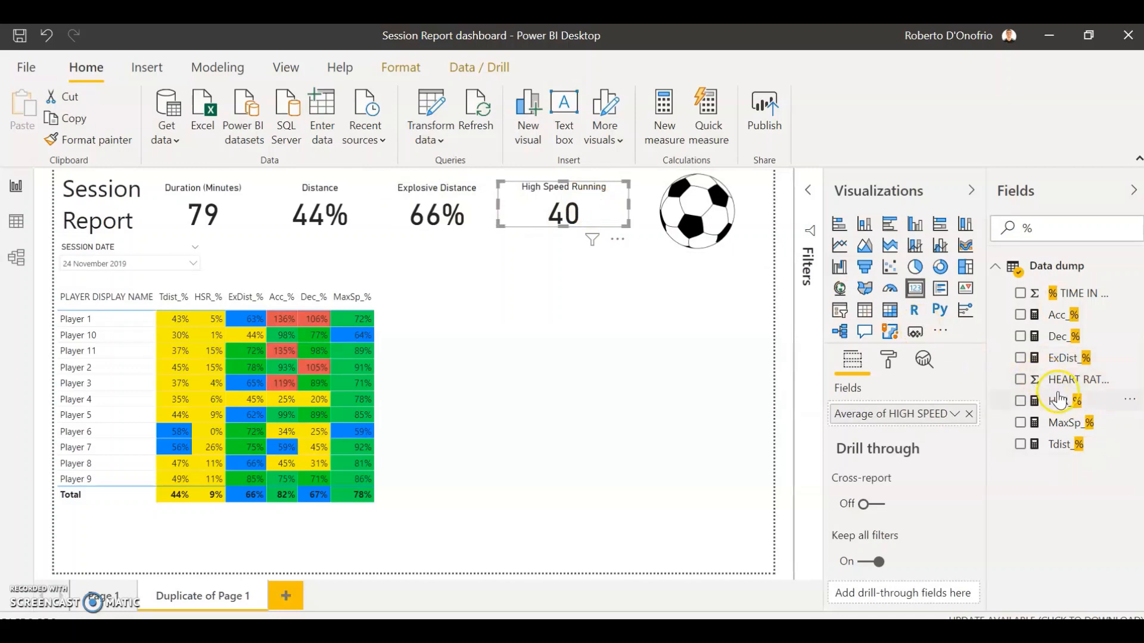
pyautogui.moveTo(1058, 401); pyautogui.dragTo(932, 414)
pyautogui.click(603, 446)
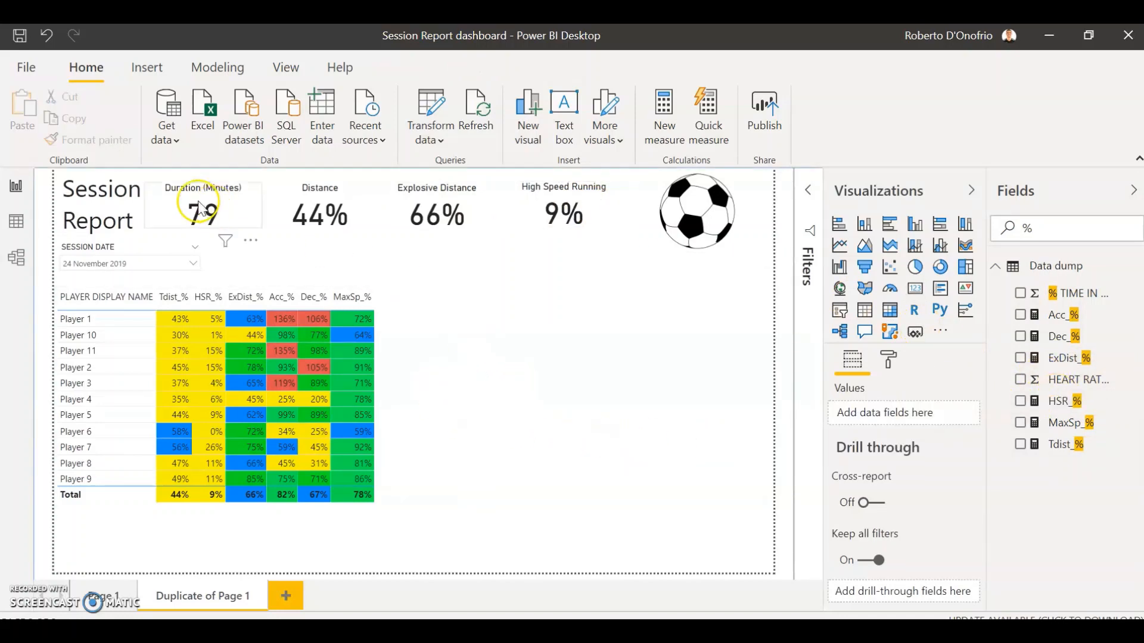
# Check the percentage cards and colored table on several September 2019 session dates, finishing with 16 September 2019
pyautogui.click(155, 265)
pyautogui.click(120, 371)
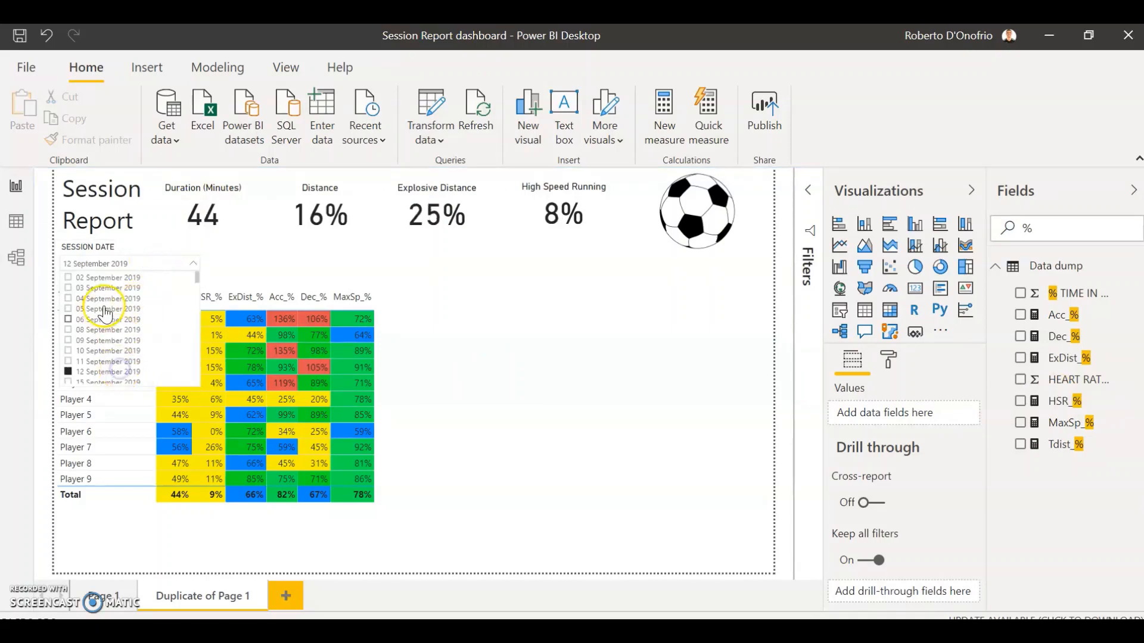
pyautogui.scroll(-1, 113, 328)
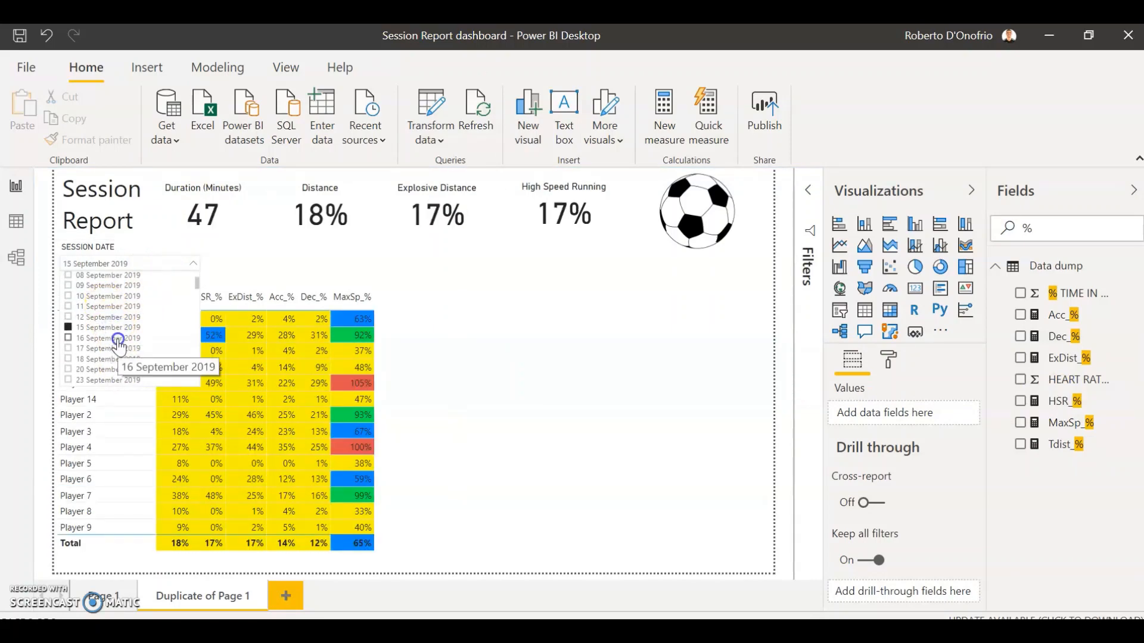
pyautogui.click(113, 338)
pyautogui.scroll(-2, 118, 346)
pyautogui.click(516, 440)
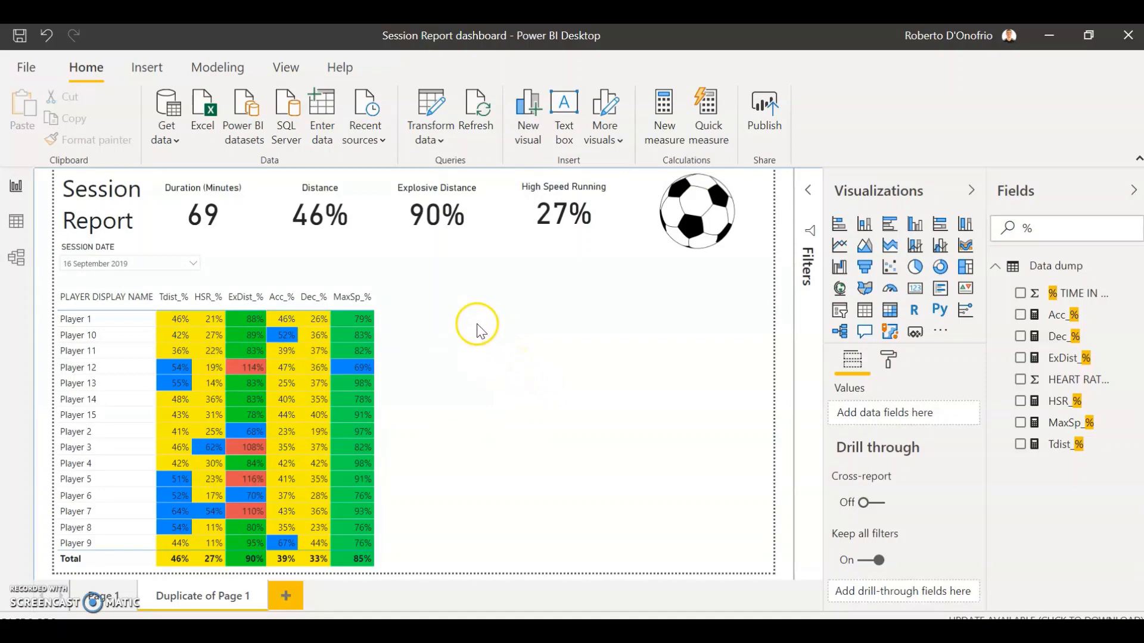
# Filter the report through late April 2020 session dates, starting with 20 April and finishing on 23 April 2020
pyautogui.click(151, 264)
pyautogui.scroll(-10, 143, 333)
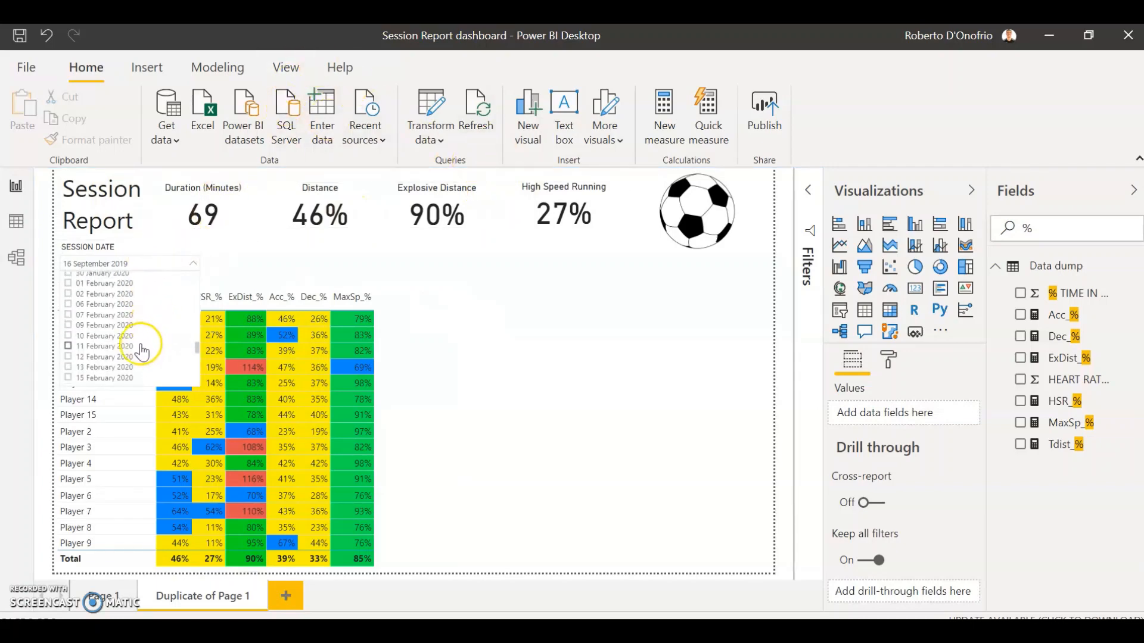
pyautogui.scroll(-5, 141, 353)
pyautogui.scroll(-2, 142, 356)
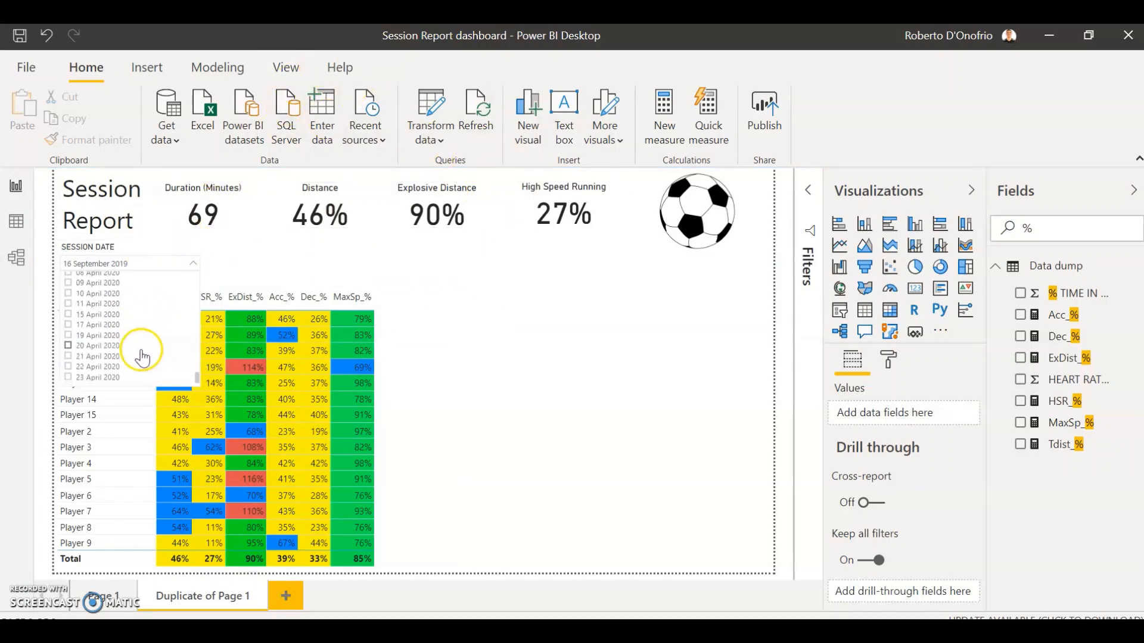
pyautogui.click(137, 347)
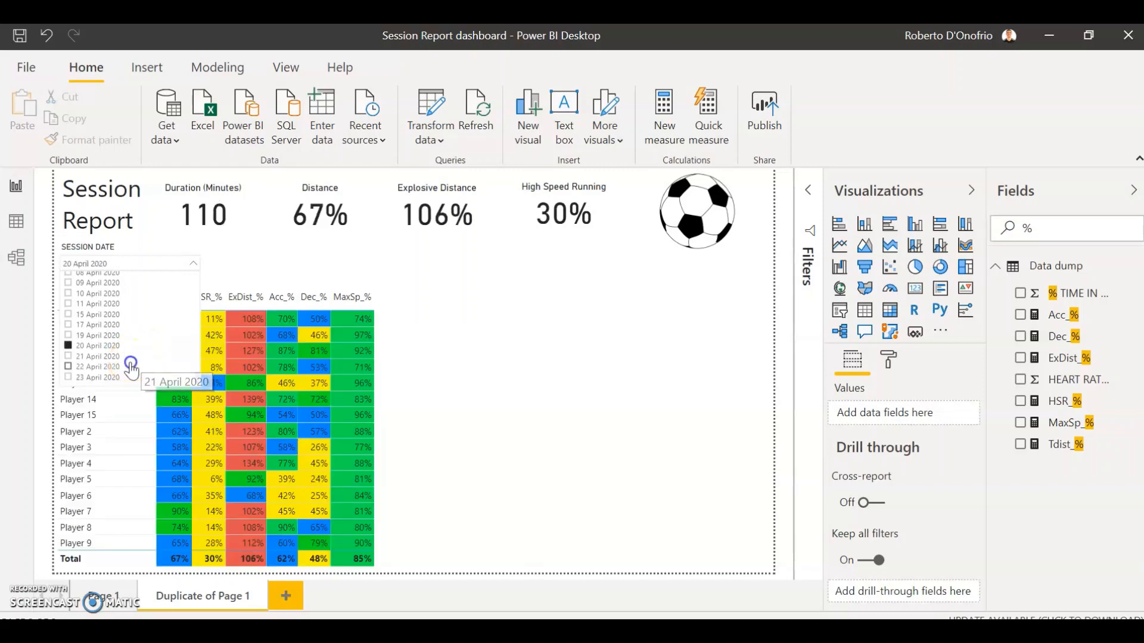
pyautogui.click(127, 367)
pyautogui.click(84, 378)
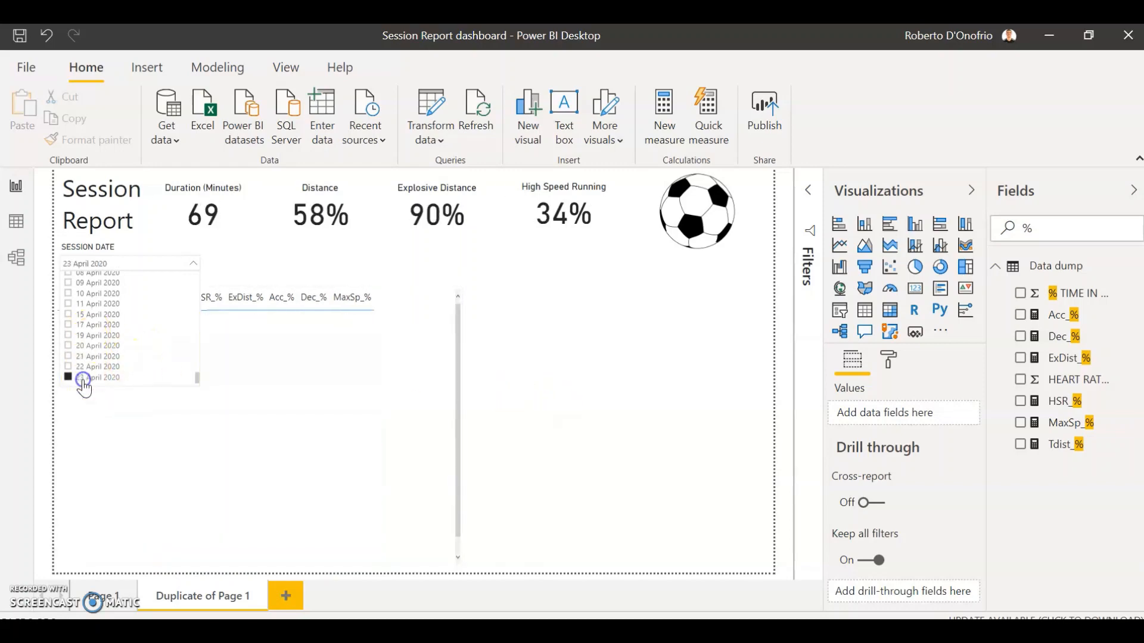
pyautogui.click(527, 434)
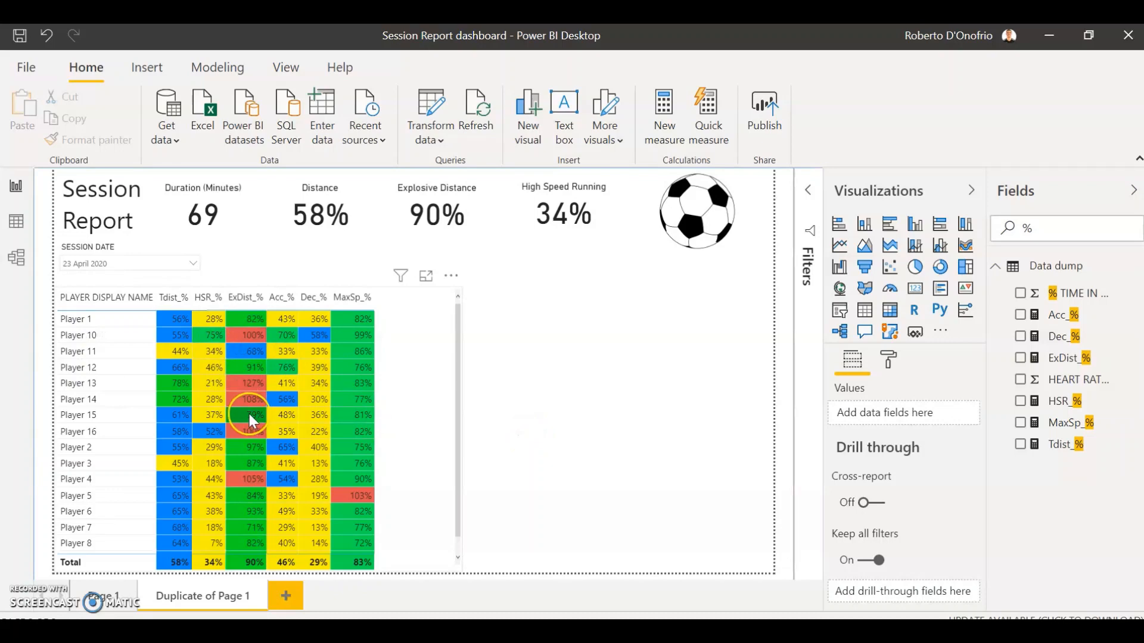